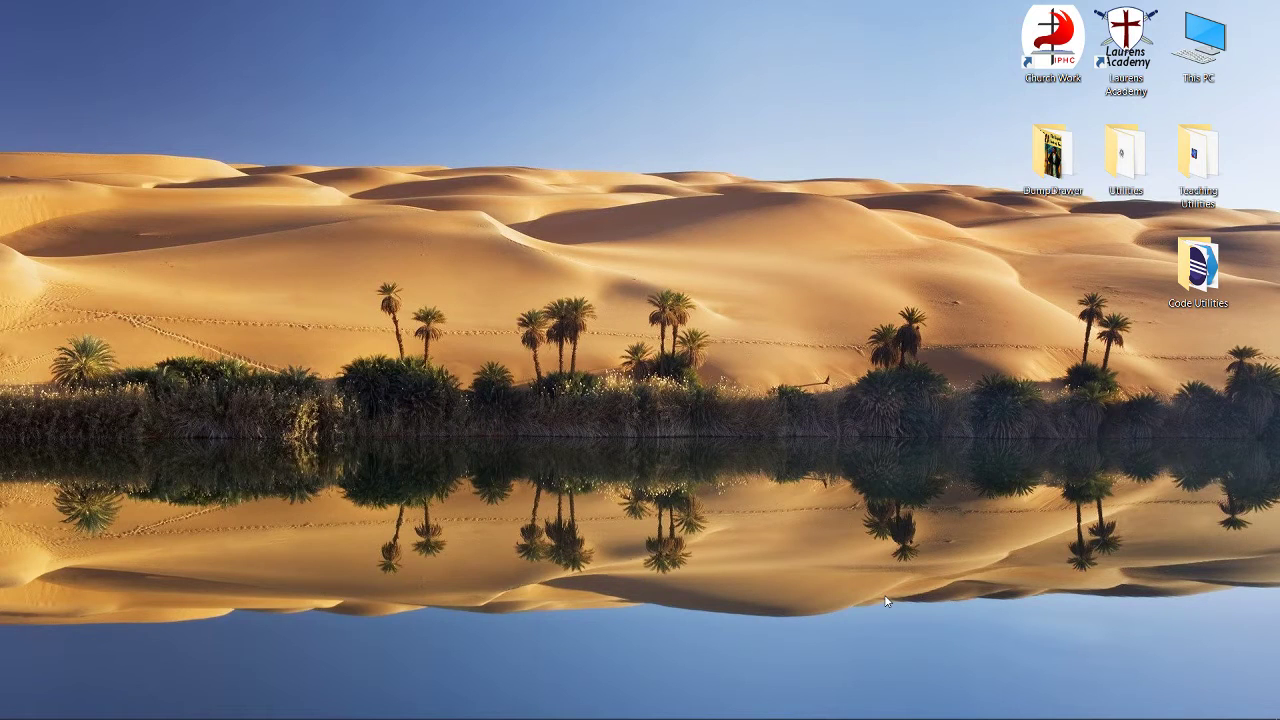
# - Bring the OpenLP window back and widen the service, theme and projector panes
pyautogui.moveTo(929, 712)
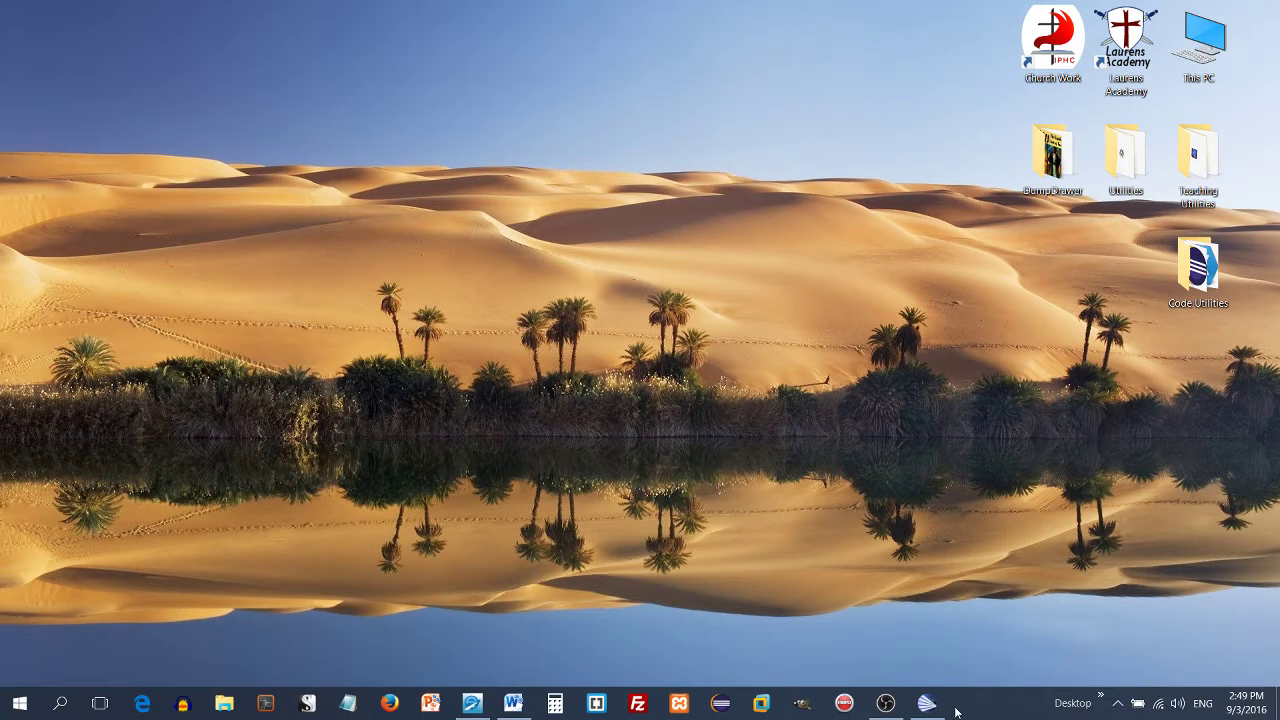
pyautogui.click(926, 707)
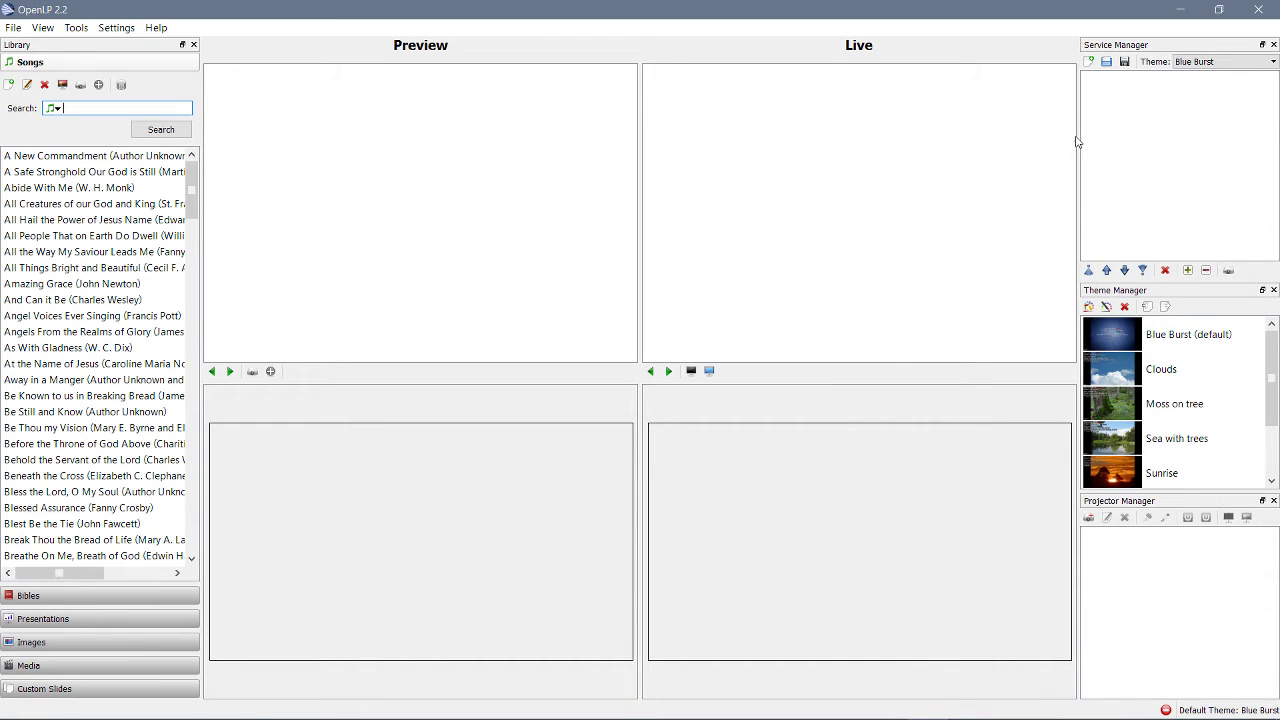
pyautogui.moveTo(1077, 170); pyautogui.dragTo(1017, 169)
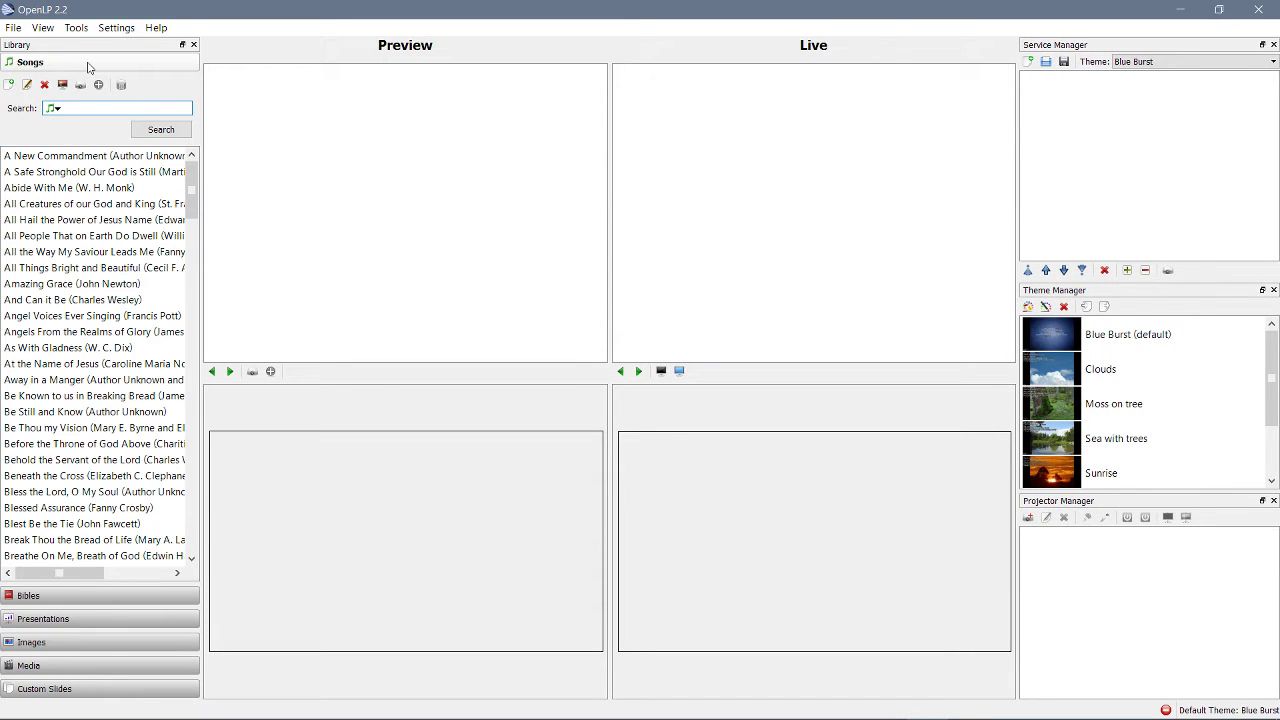
# - Step the library through Bibles, Presentations, Images and Media to Custom Slides
pyautogui.click(122, 595)
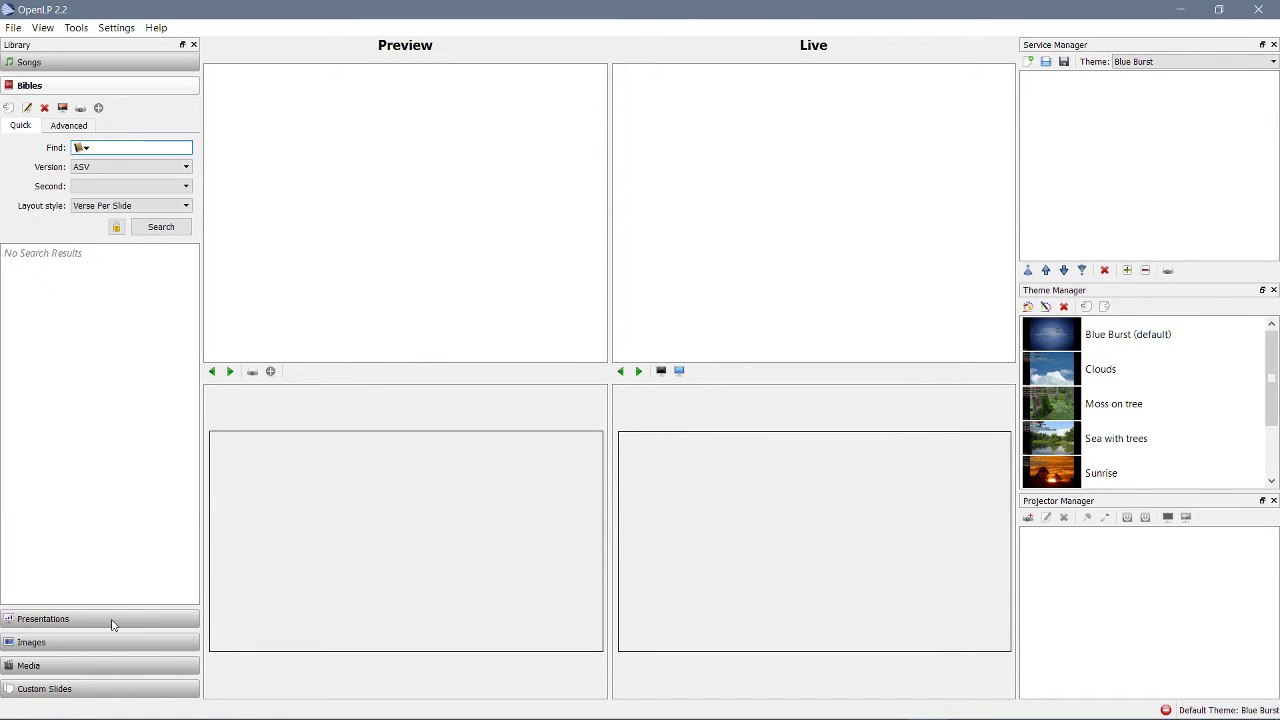
pyautogui.click(112, 621)
pyautogui.click(120, 645)
pyautogui.click(118, 665)
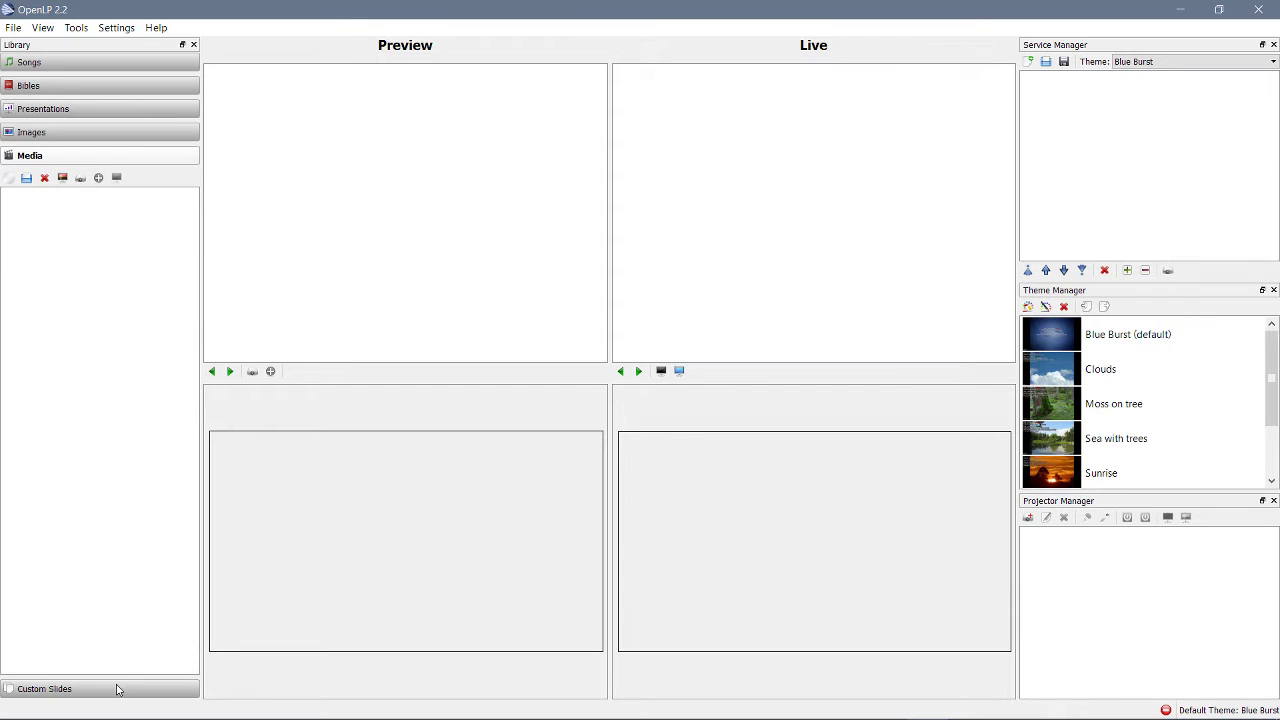
pyautogui.click(116, 689)
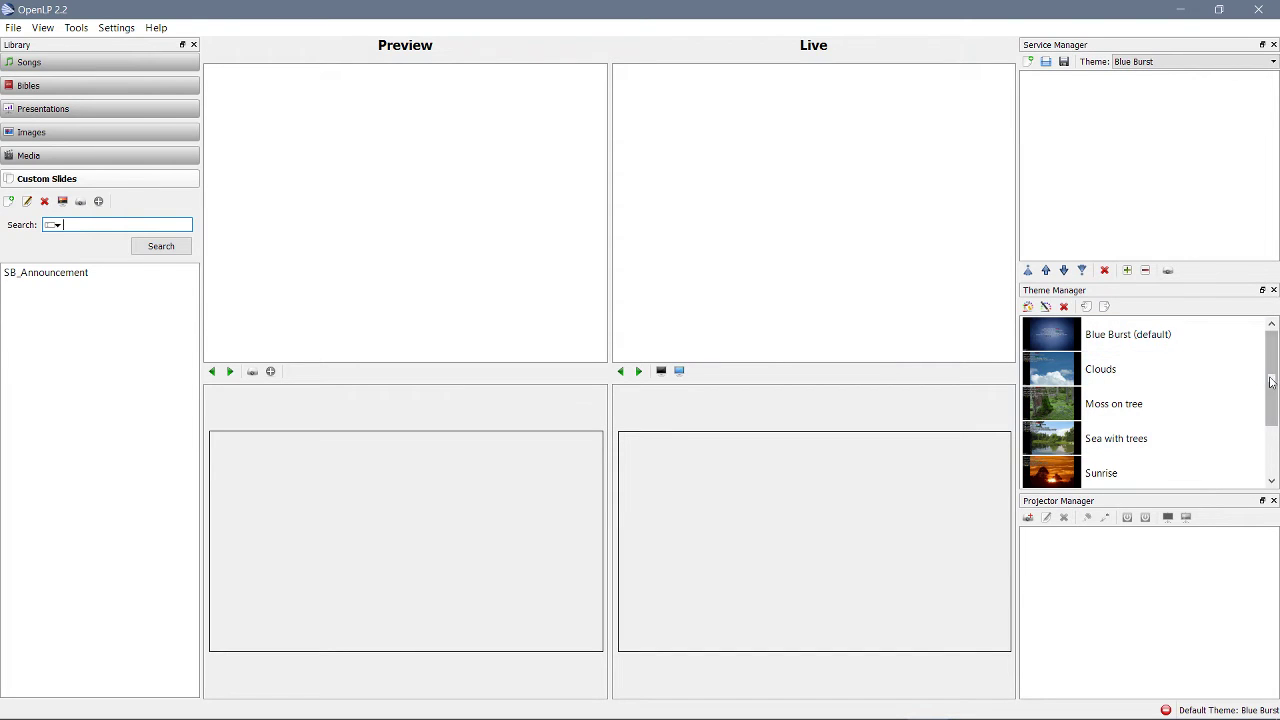
# - Drag the Projector Manager splitter down until six themes show, then select Blue Burst (default)
pyautogui.moveTo(1271, 385)
pyautogui.mouseDown()
pyautogui.moveTo(1274, 458)
pyautogui.moveTo(1268, 390)
pyautogui.mouseUp()
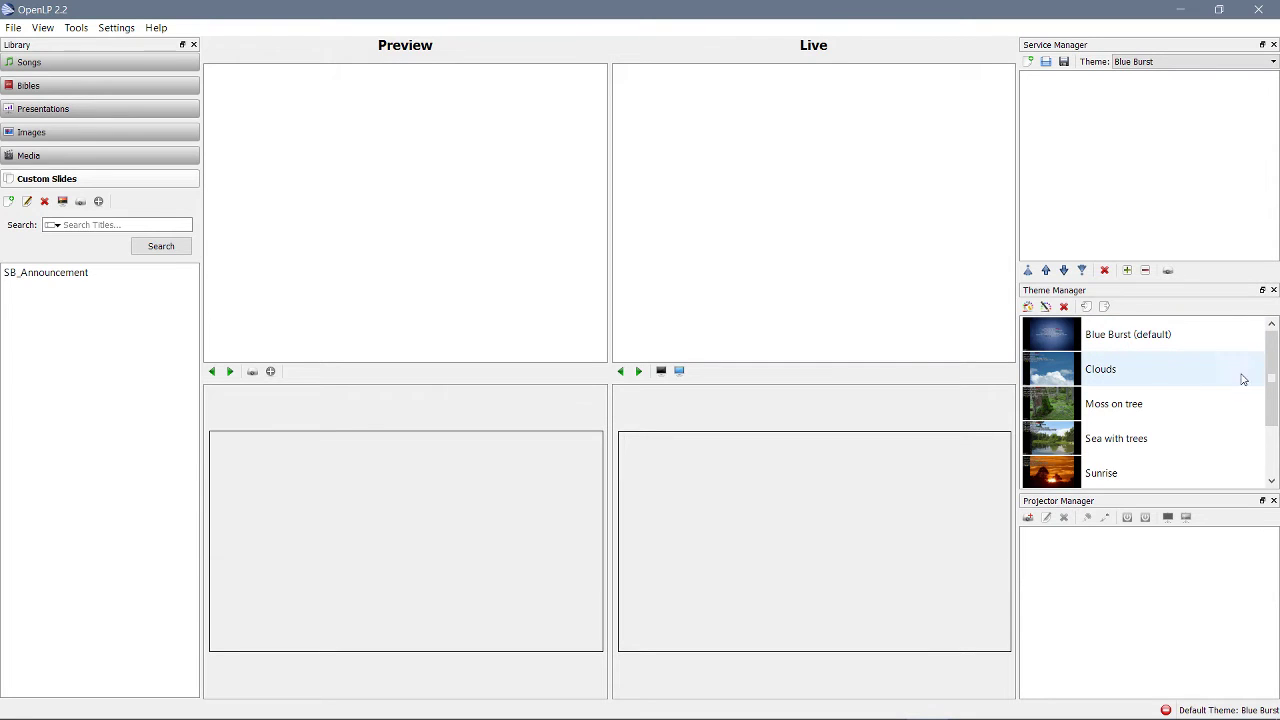
pyautogui.moveTo(1266, 376); pyautogui.dragTo(1272, 412)
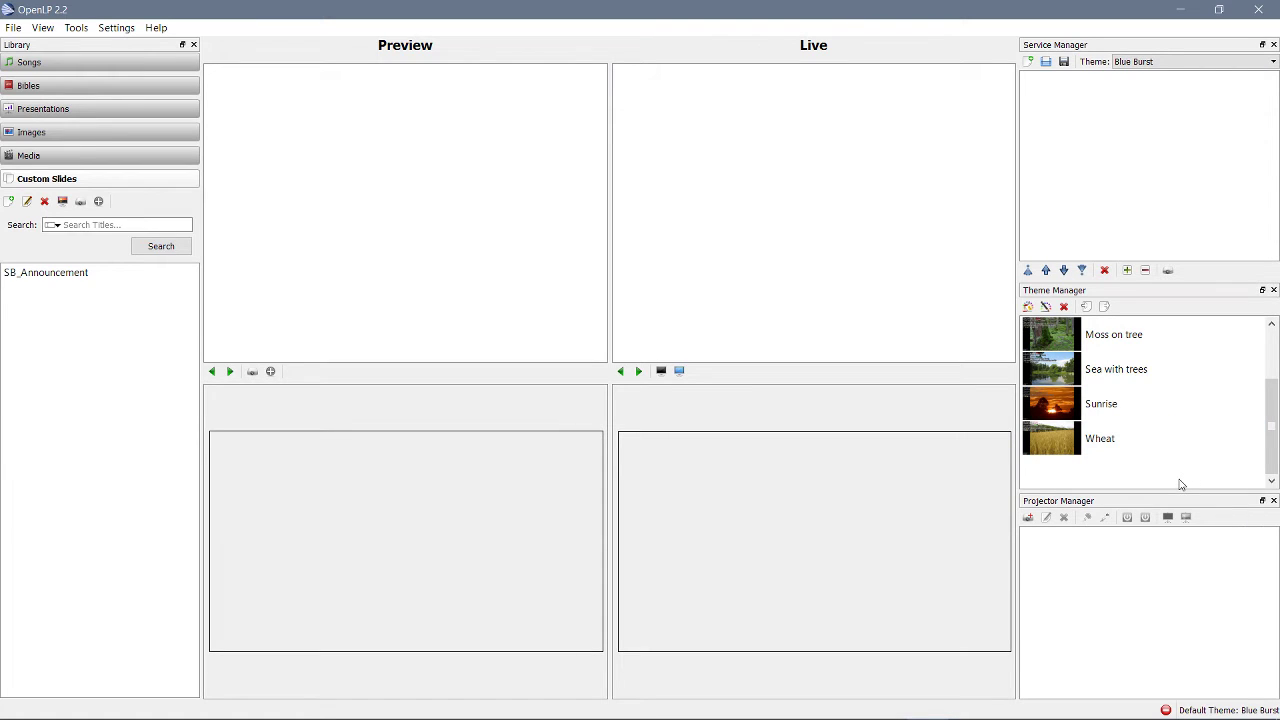
pyautogui.moveTo(1274, 448)
pyautogui.mouseDown()
pyautogui.moveTo(1271, 376)
pyautogui.moveTo(1271, 423)
pyautogui.mouseUp()
pyautogui.moveTo(1194, 491); pyautogui.dragTo(1192, 594)
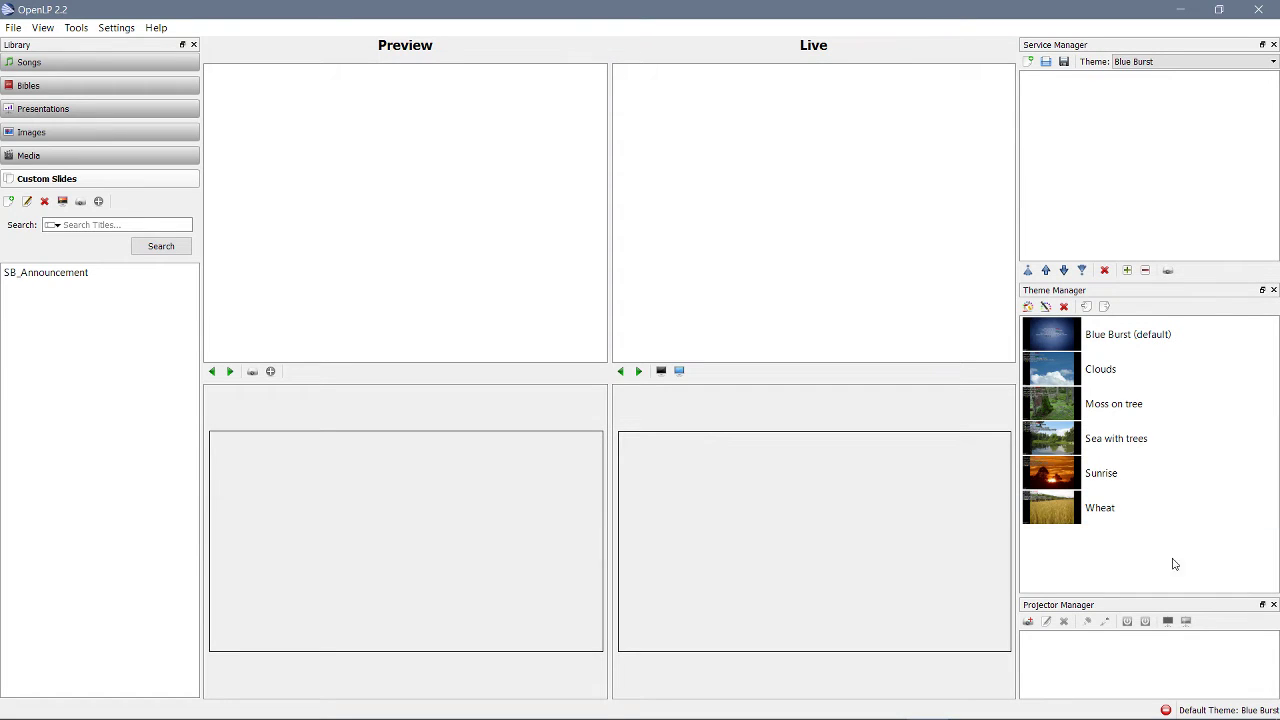
pyautogui.click(1137, 345)
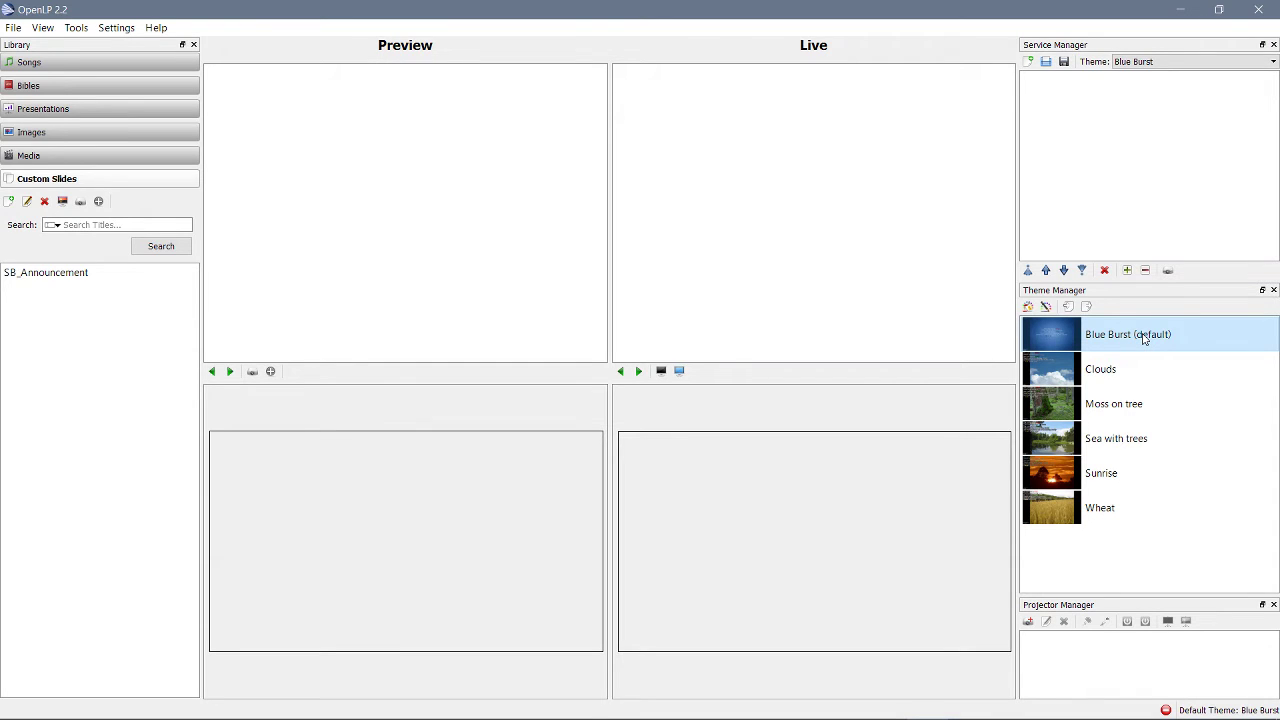
# - Copy the Blue Burst theme as 'Blue Burst (Larger Text)' and select the new copy
pyautogui.rightClick(1145, 339)
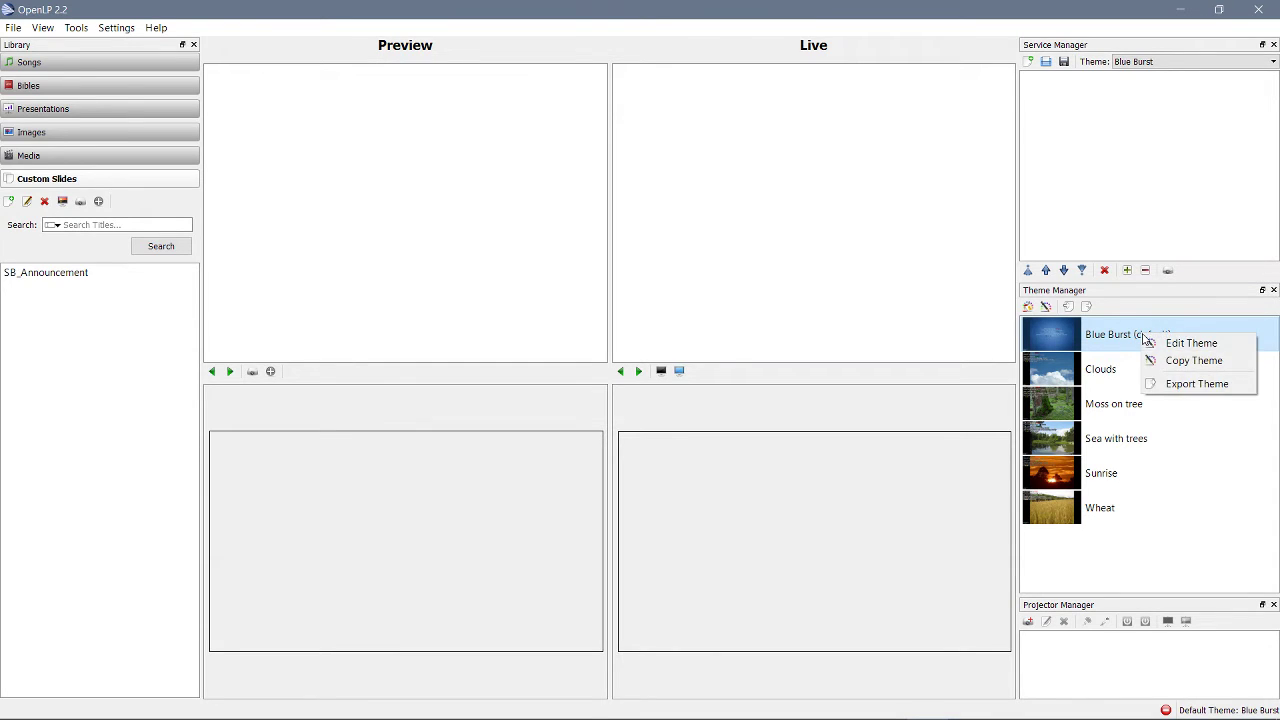
pyautogui.click(1210, 367)
pyautogui.click(657, 358)
pyautogui.moveTo(647, 358); pyautogui.dragTo(614, 358)
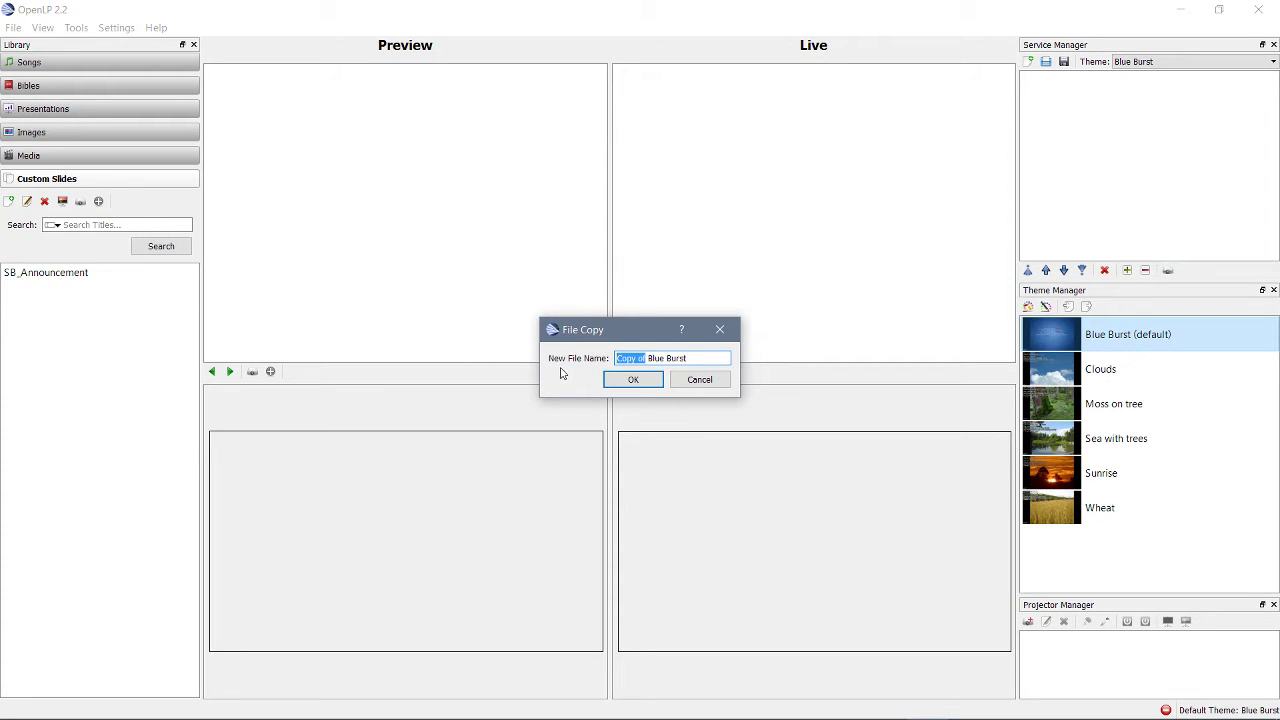
pyautogui.press('BackSpace')
pyautogui.write('(Larger Text)')
pyautogui.click(633, 379)
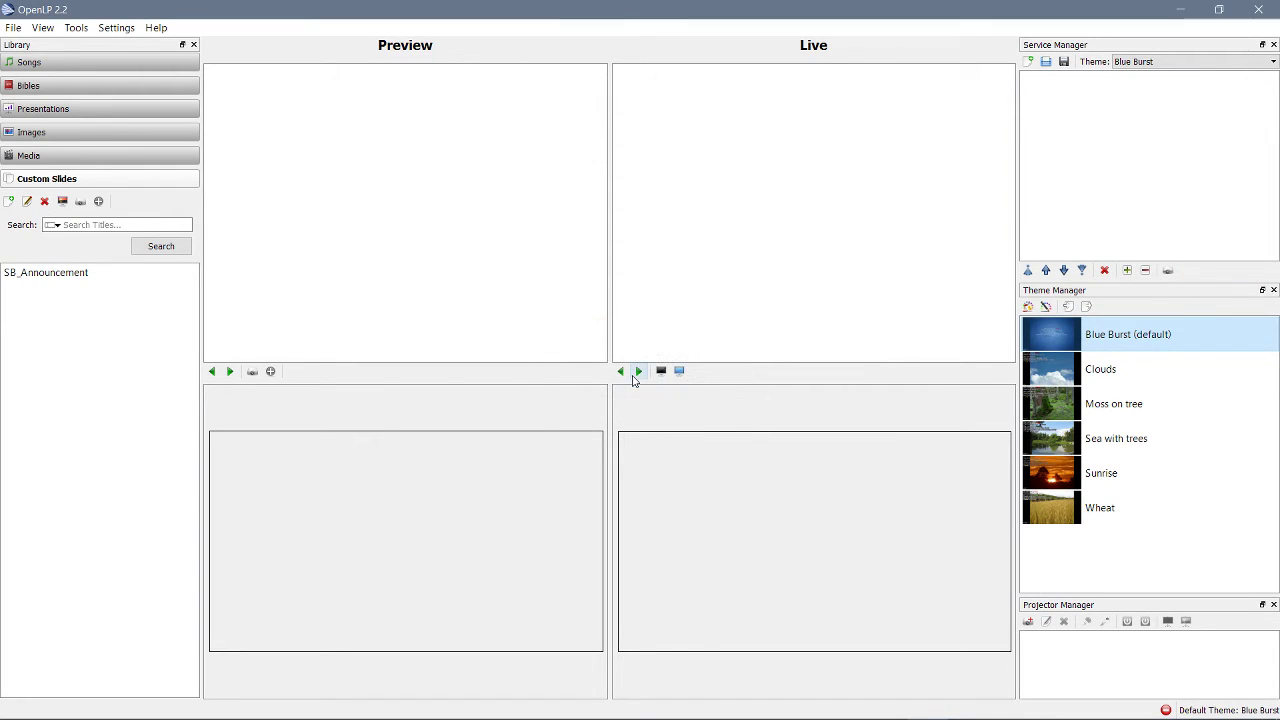
pyautogui.click(1122, 342)
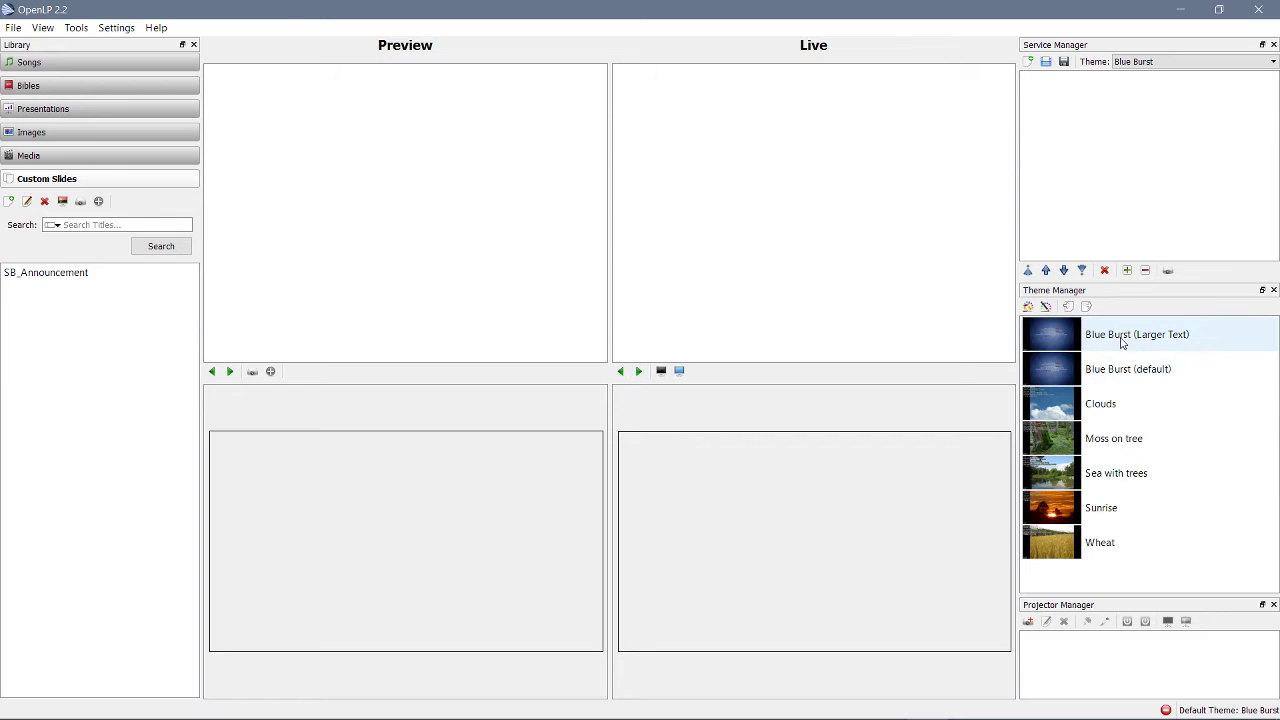
# - Open Blue Burst (Larger Text) in the Edit Theme wizard at its BlueBurst.jpg image background
pyautogui.click(1122, 342)
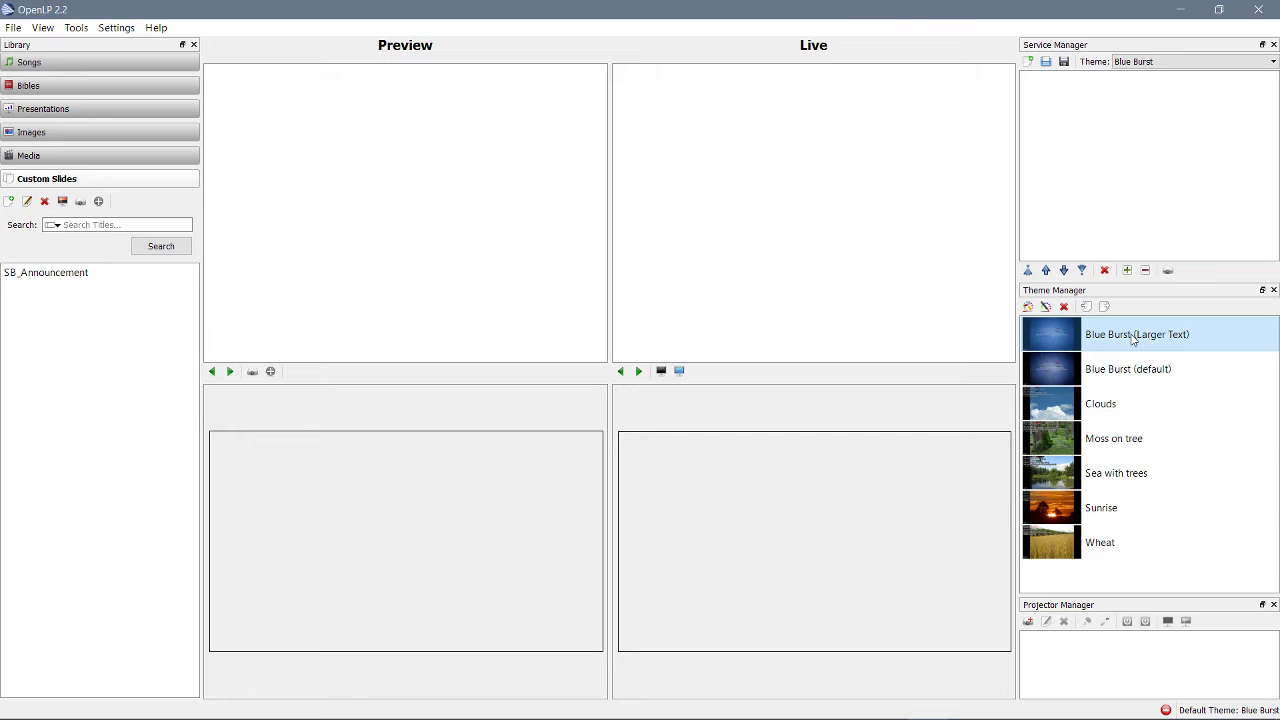
pyautogui.rightClick(1132, 340)
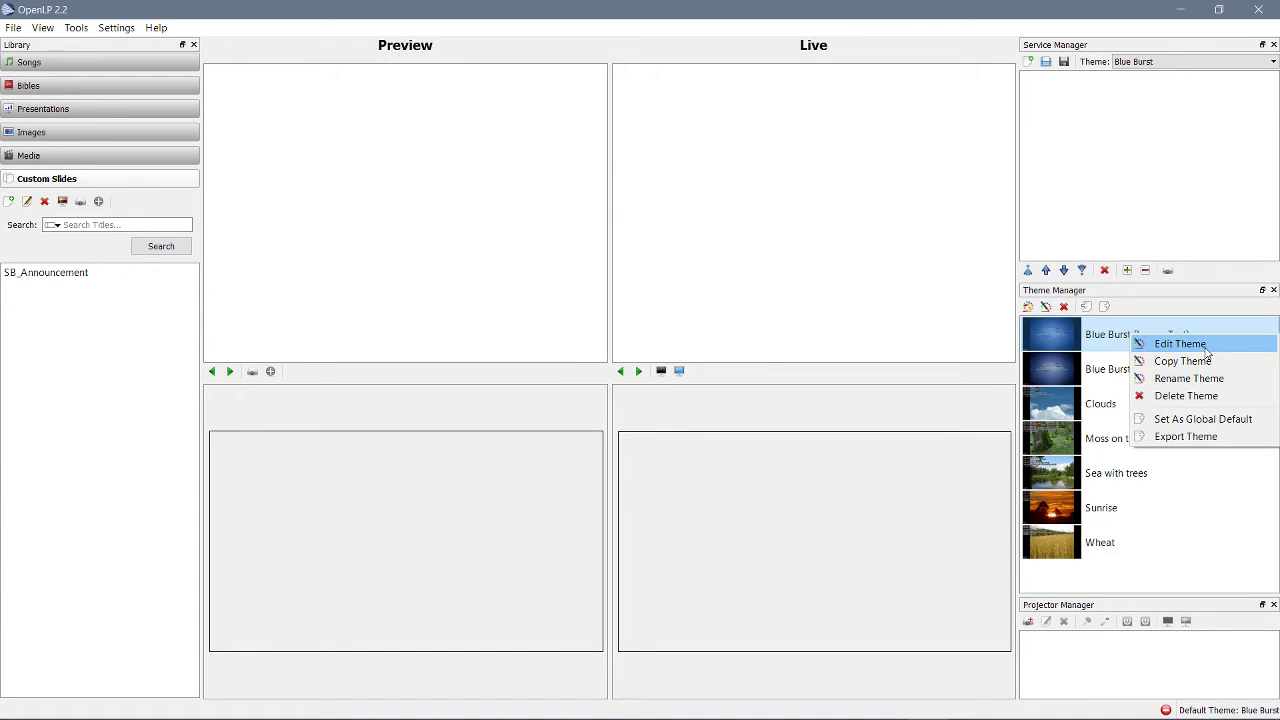
pyautogui.rightClick(1101, 338)
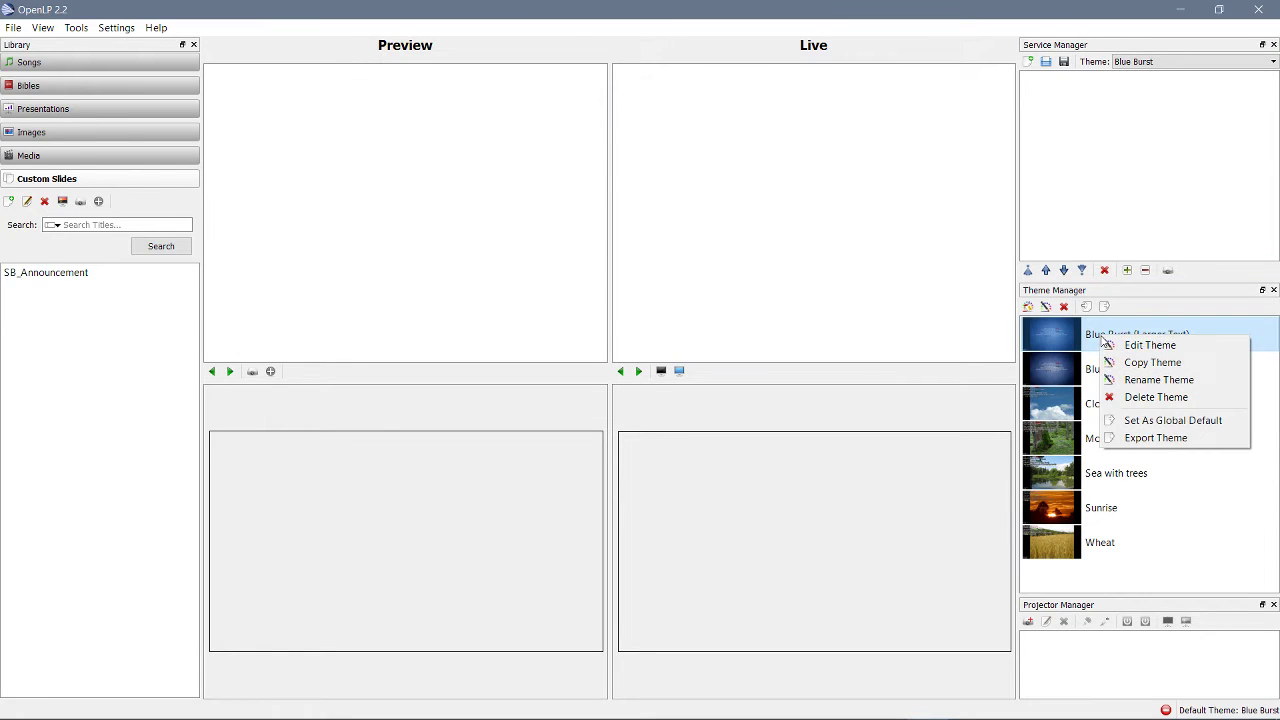
pyautogui.click(1150, 345)
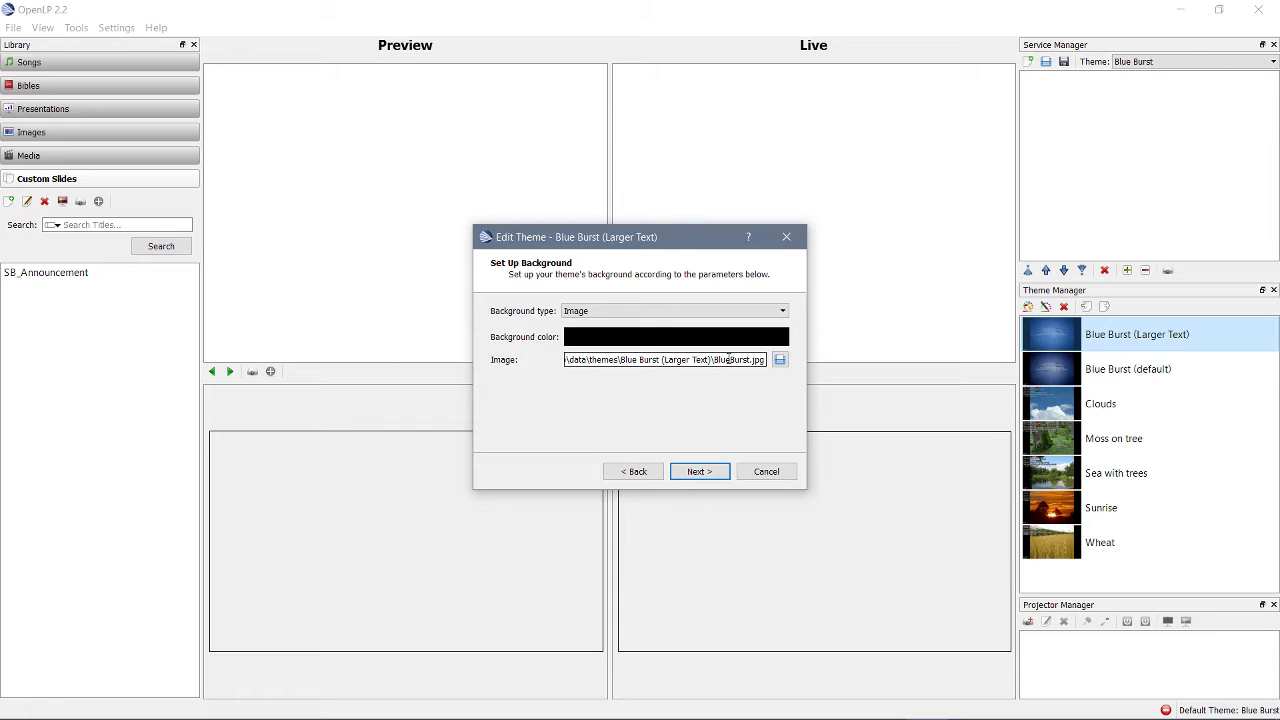
# - On the main font page, raise the main text size from 34pt to 52pt
pyautogui.click(698, 476)
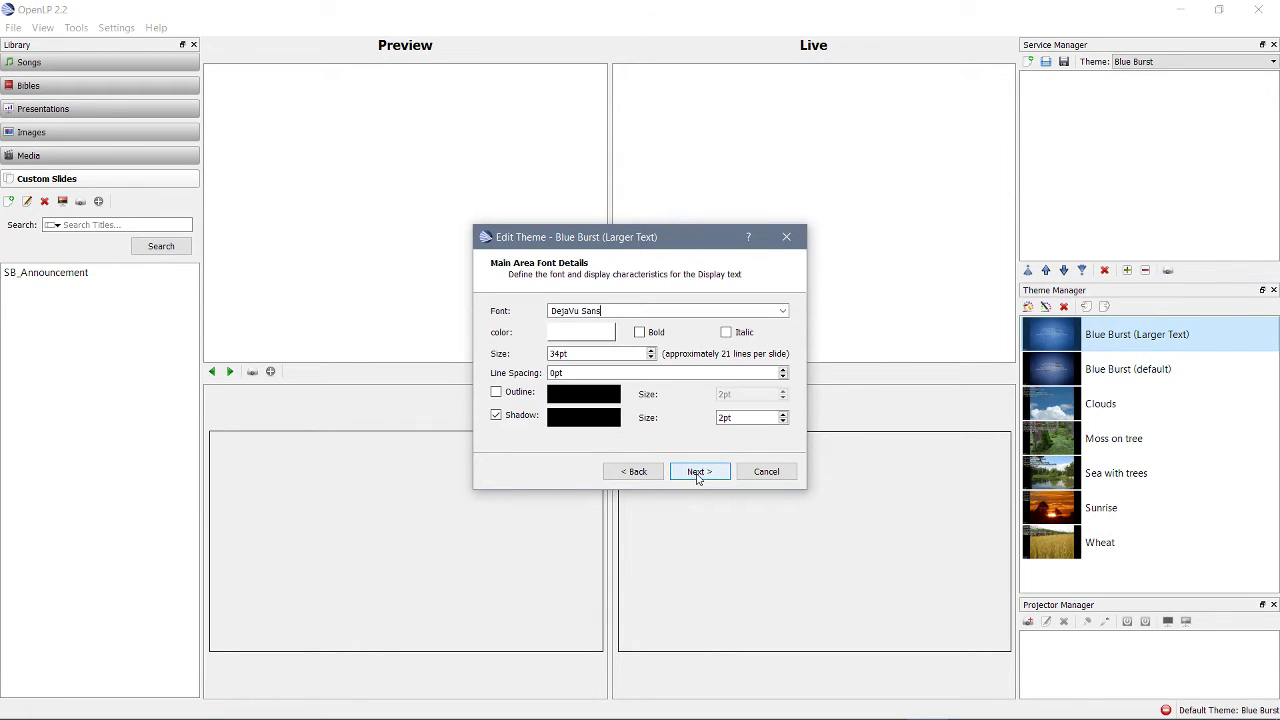
pyautogui.click(615, 307)
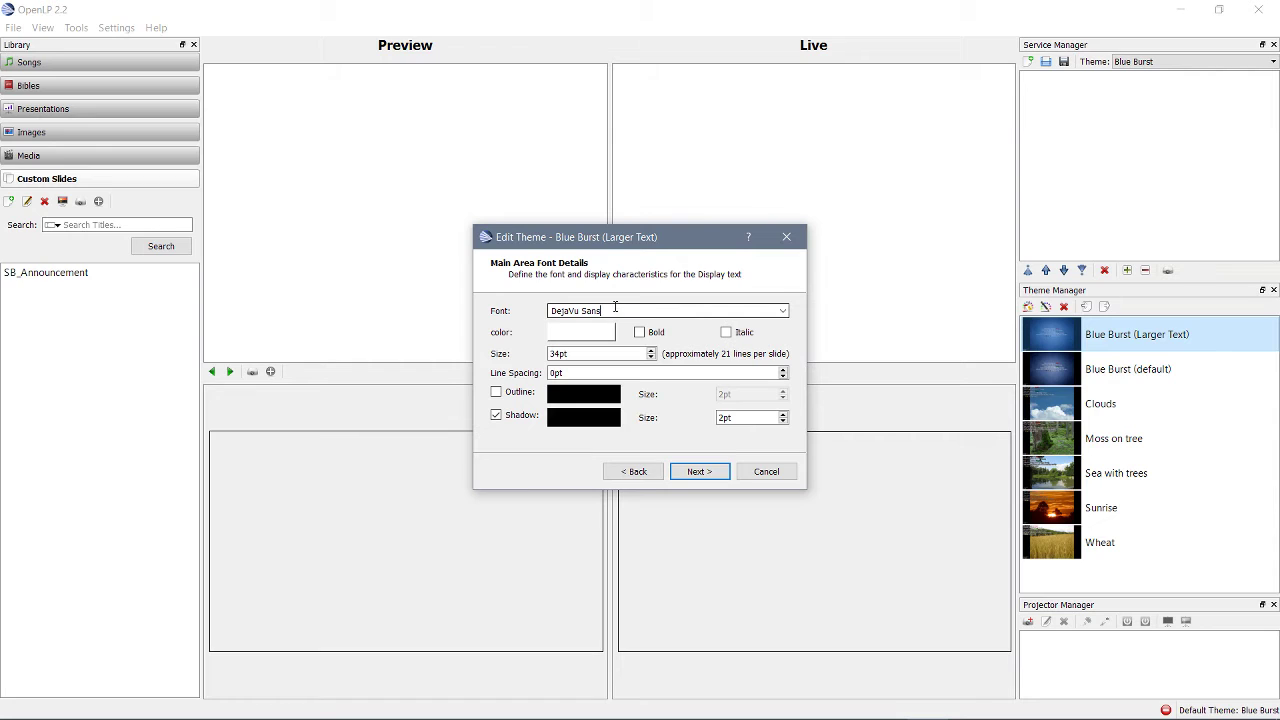
pyautogui.click(651, 353)
pyautogui.click(651, 353)
pyautogui.click(651, 353)
pyautogui.click(653, 352)
pyautogui.click(651, 351)
pyautogui.click(651, 351)
pyautogui.click(652, 352)
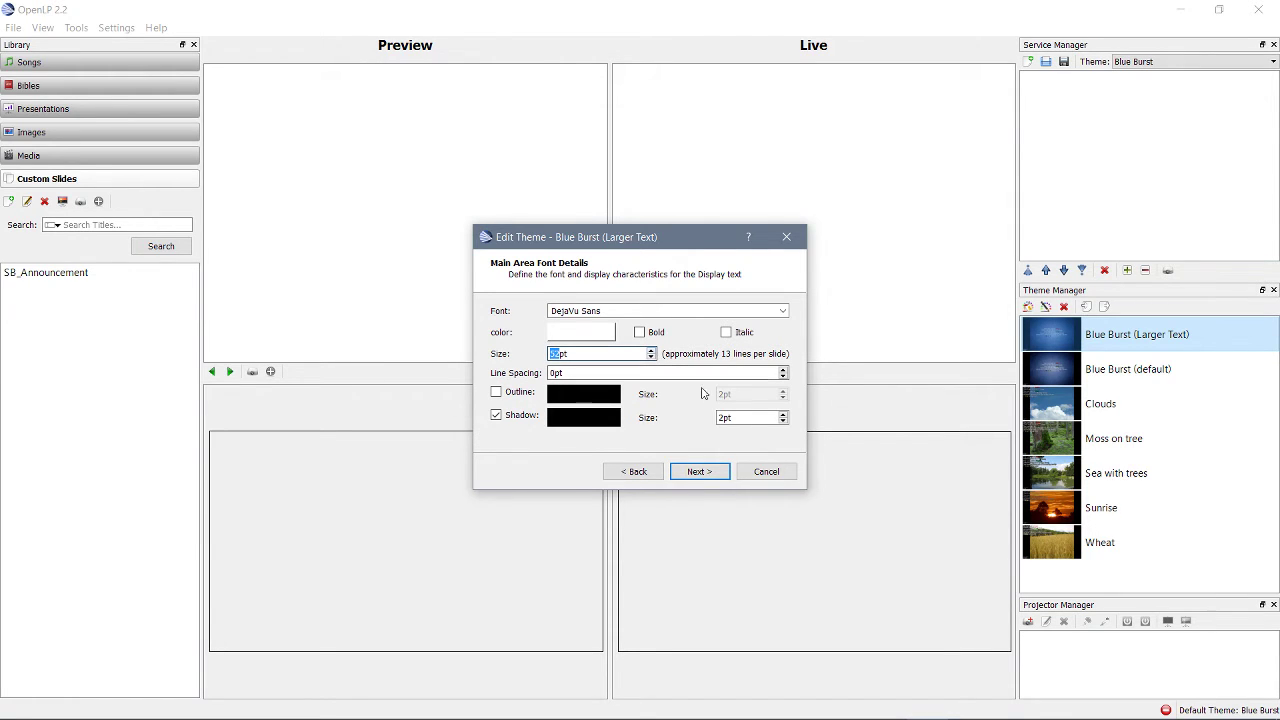
pyautogui.click(783, 421)
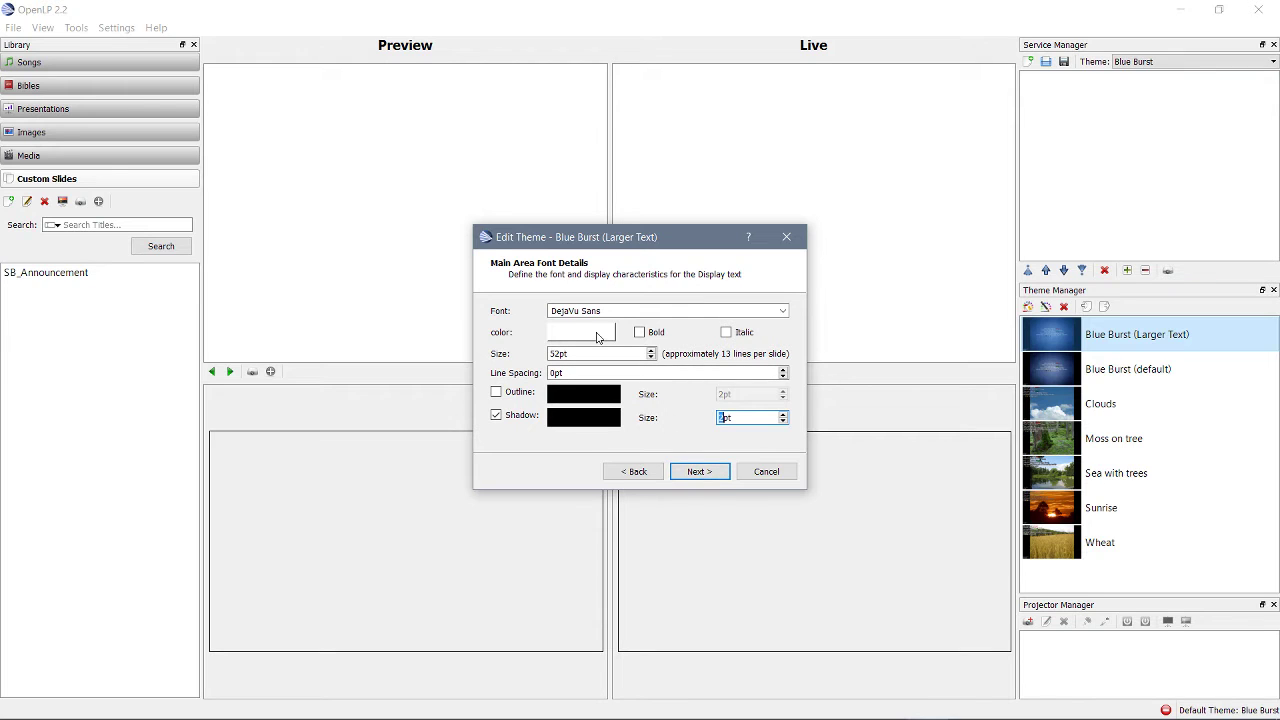
# - Colour the main text light yellow and continue to the footer font settings
pyautogui.click(598, 337)
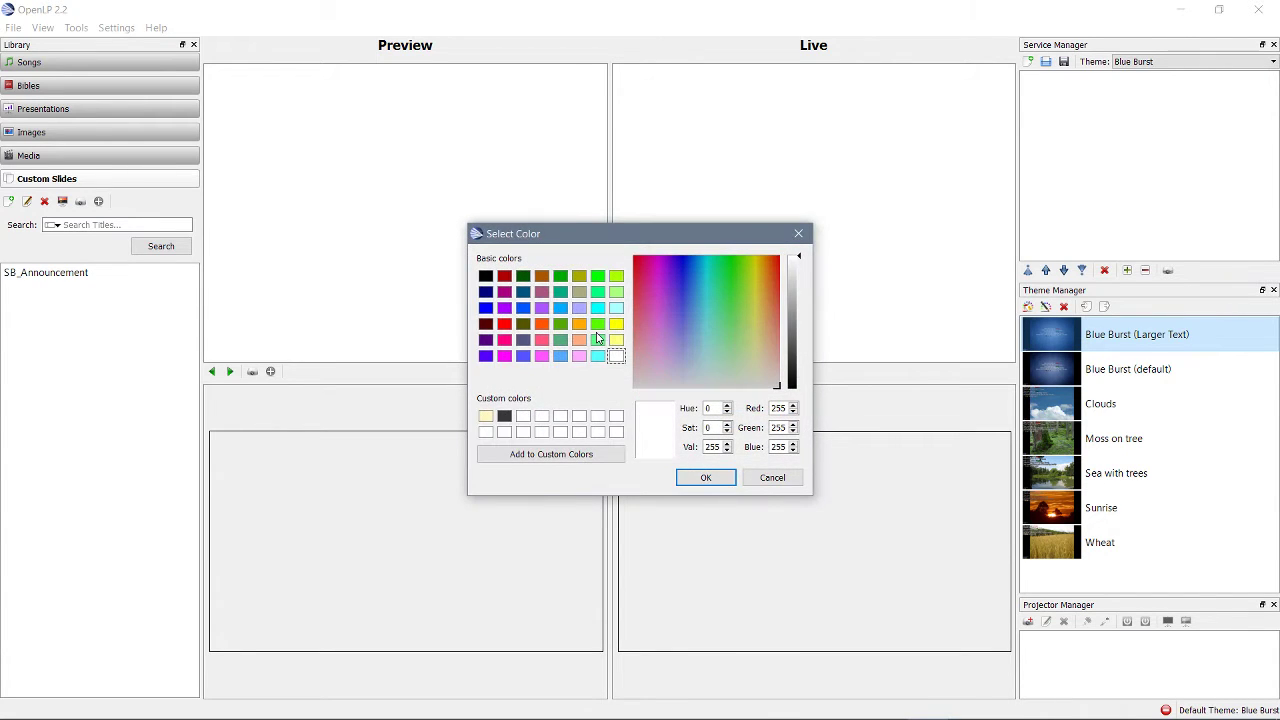
pyautogui.click(616, 340)
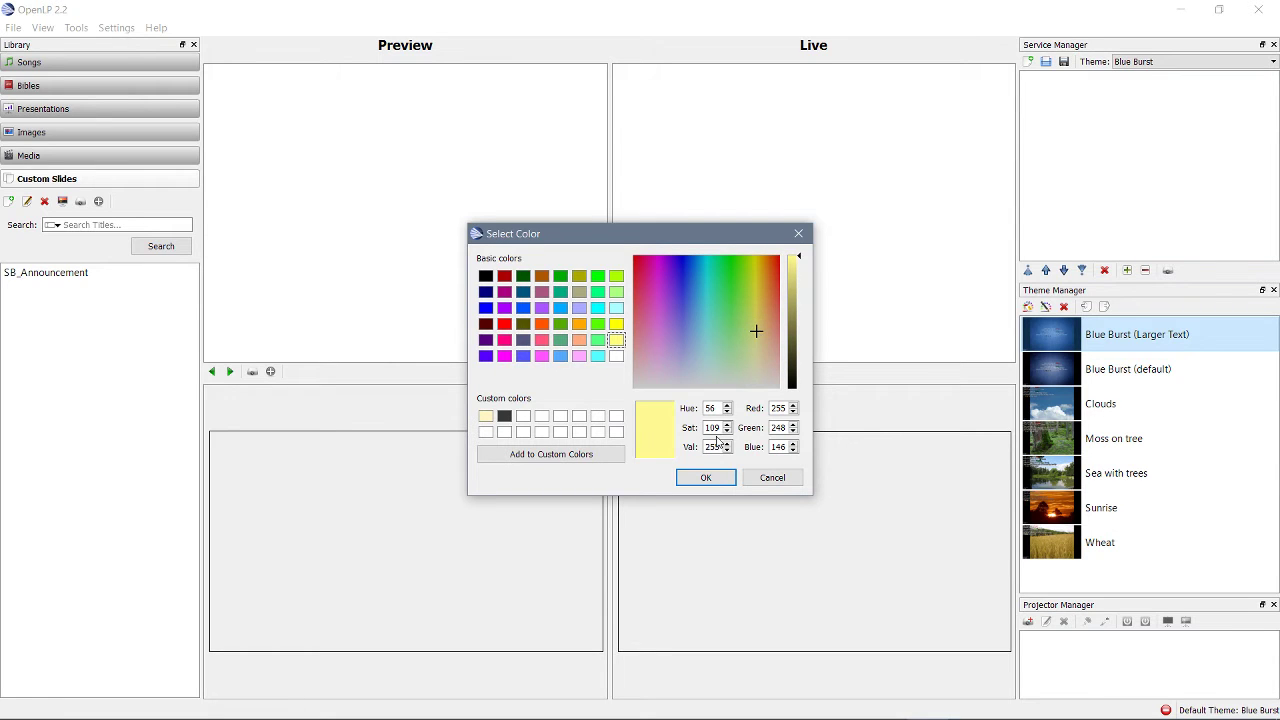
pyautogui.click(706, 477)
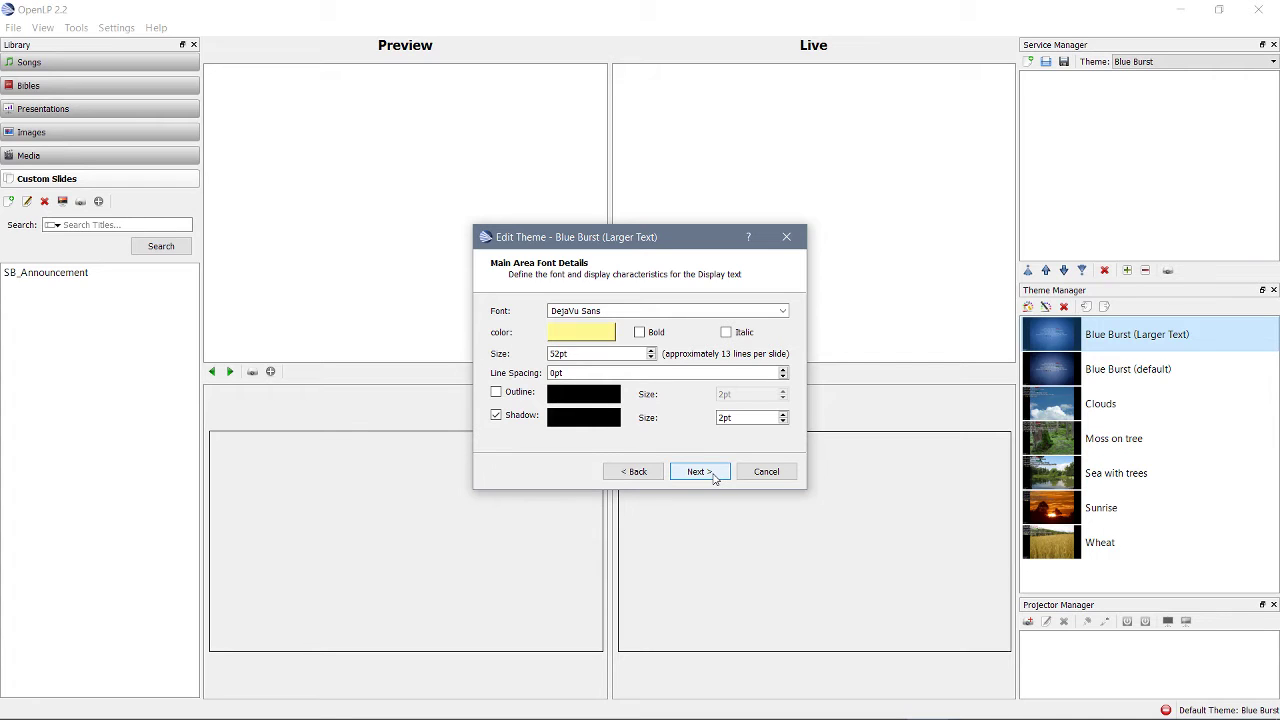
pyautogui.click(714, 479)
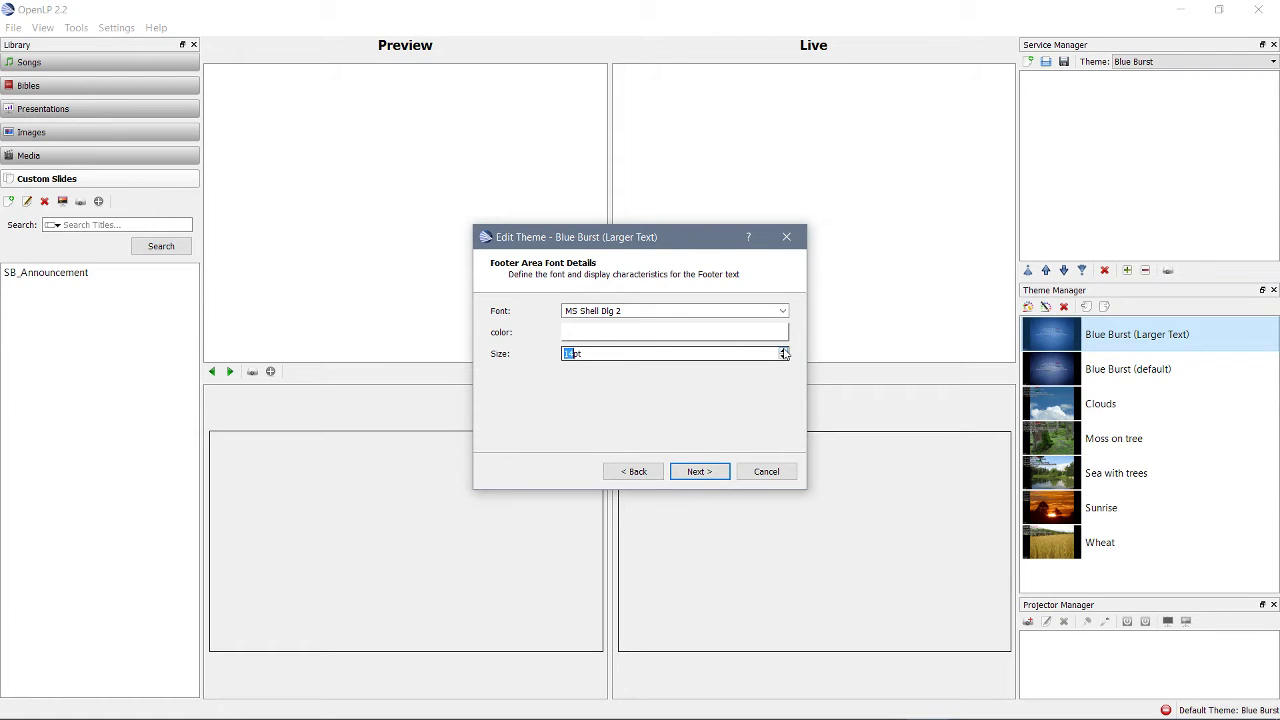
# - Enable Transitions for Blue Burst (Larger Text) and finish the wizard to save the theme
pyautogui.click(703, 472)
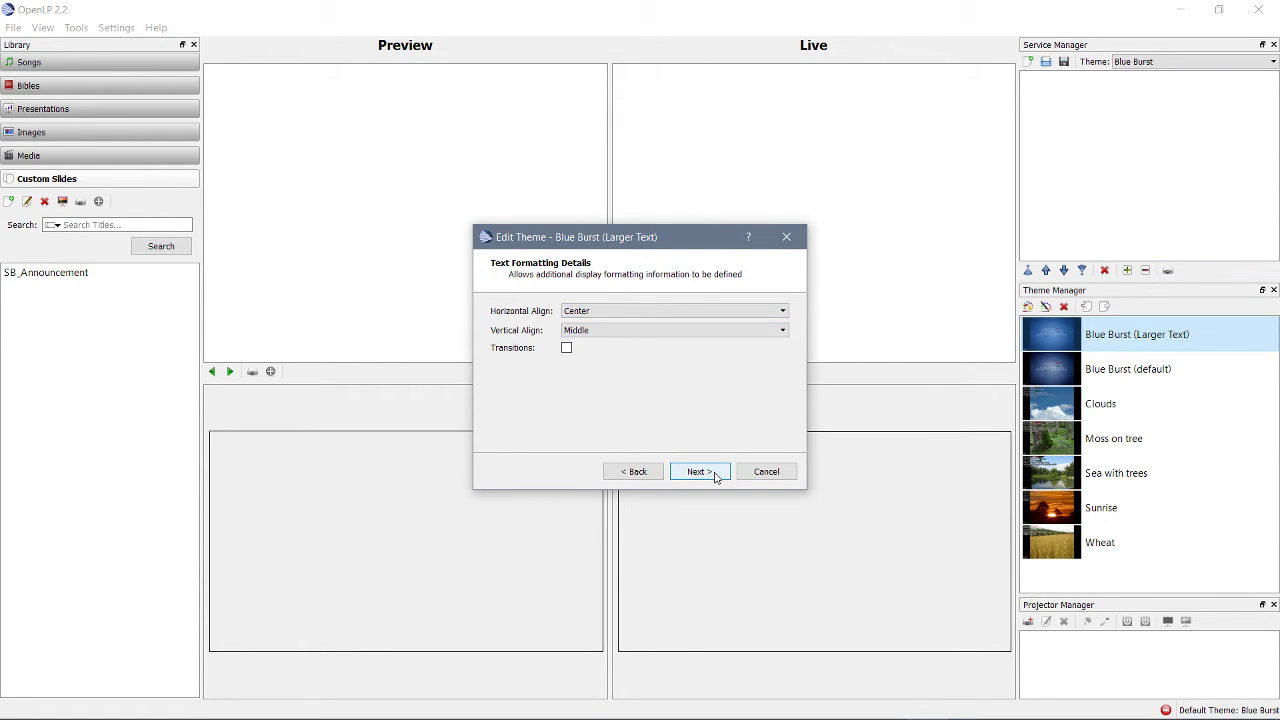
pyautogui.click(567, 349)
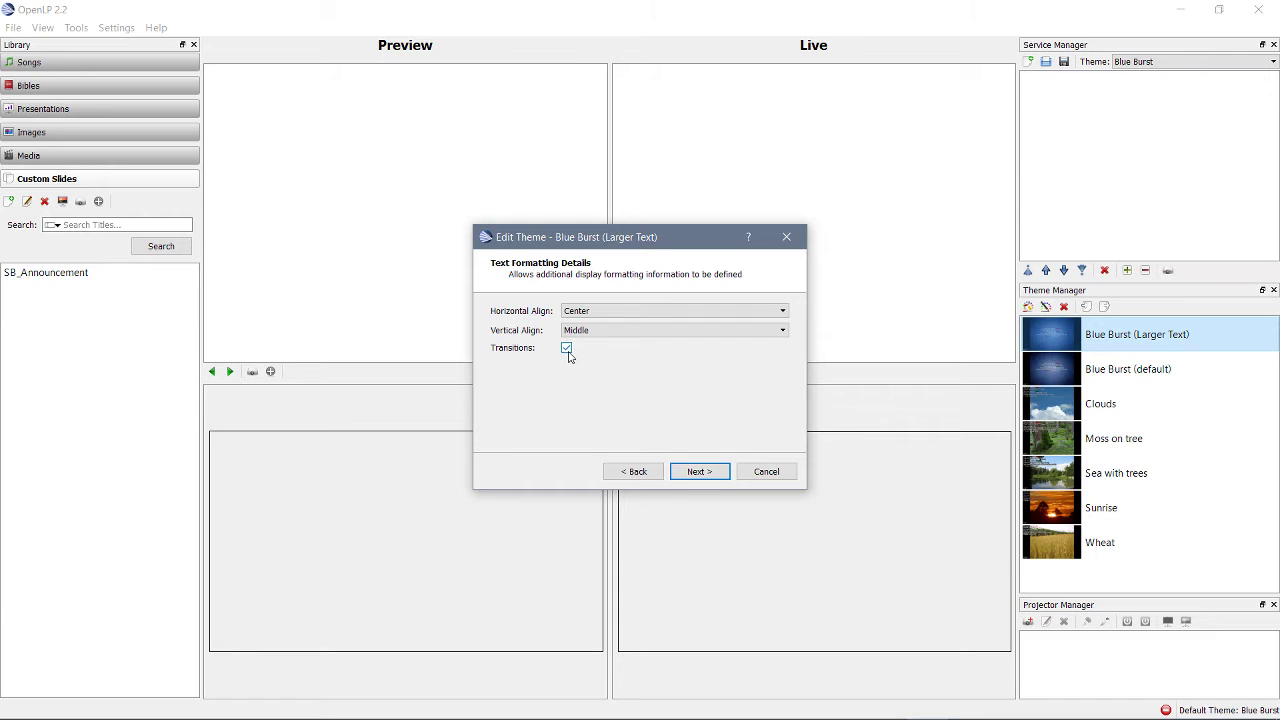
pyautogui.click(716, 472)
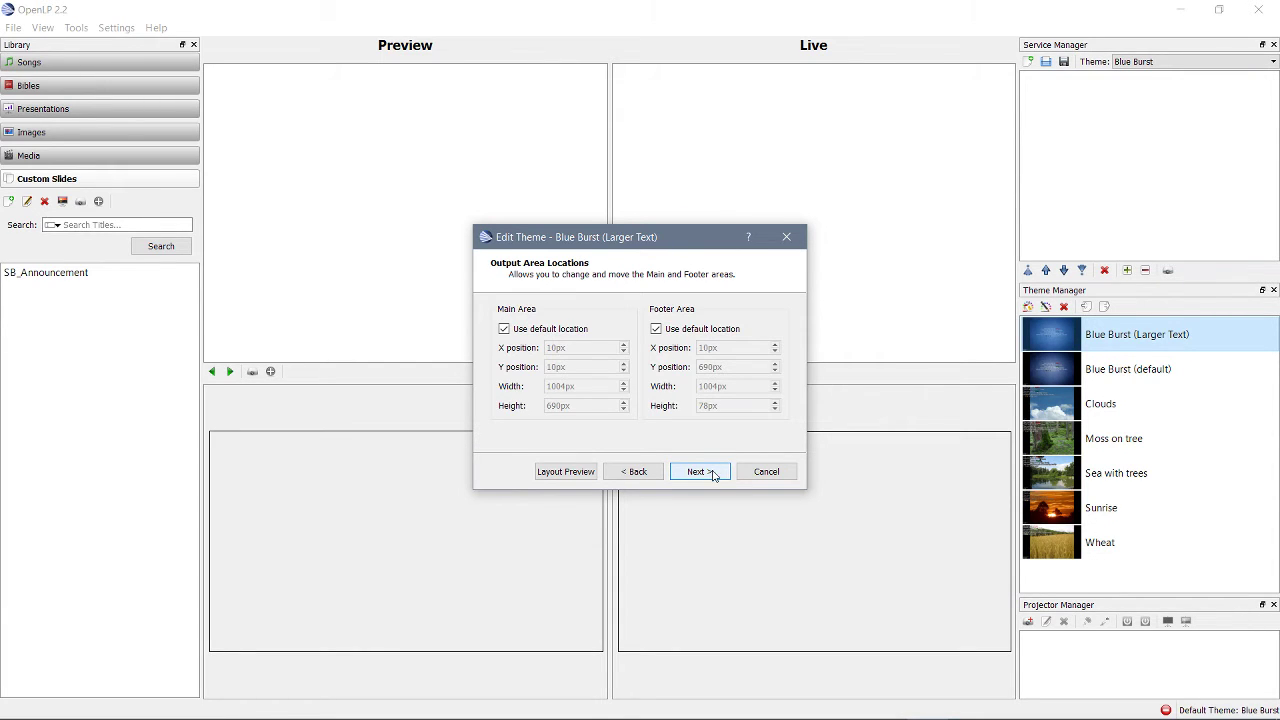
pyautogui.click(715, 473)
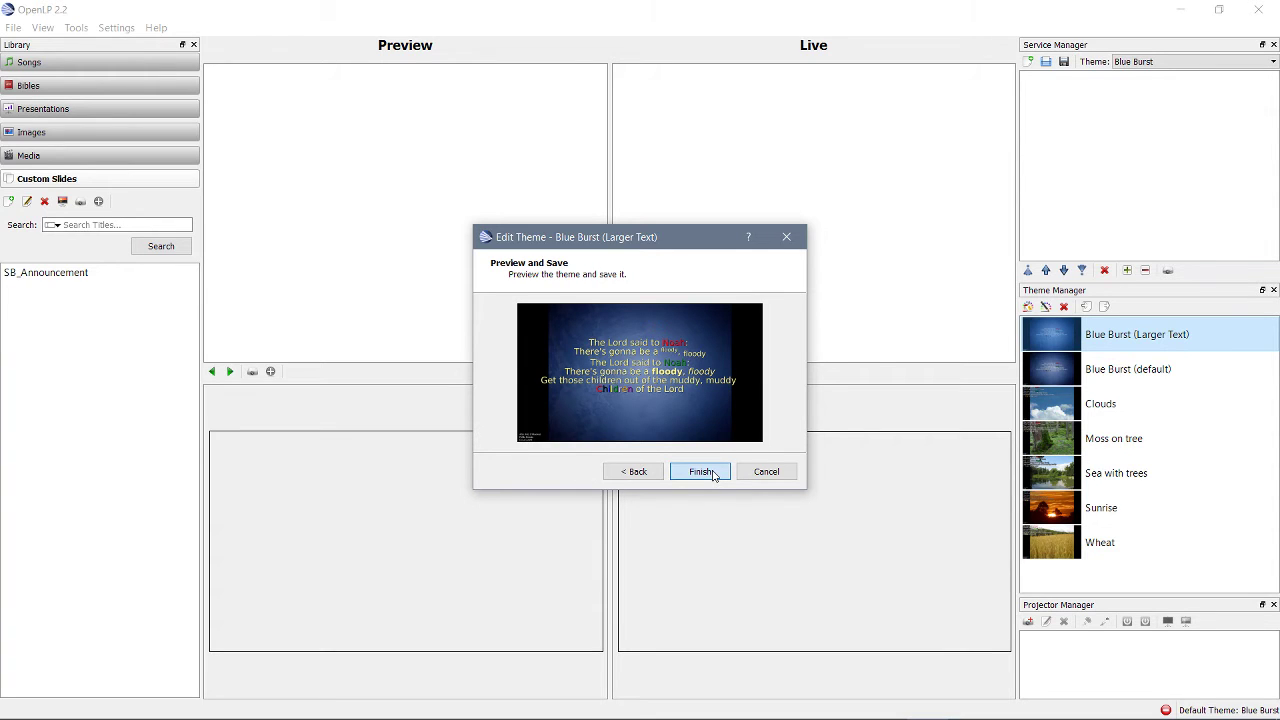
pyautogui.click(701, 472)
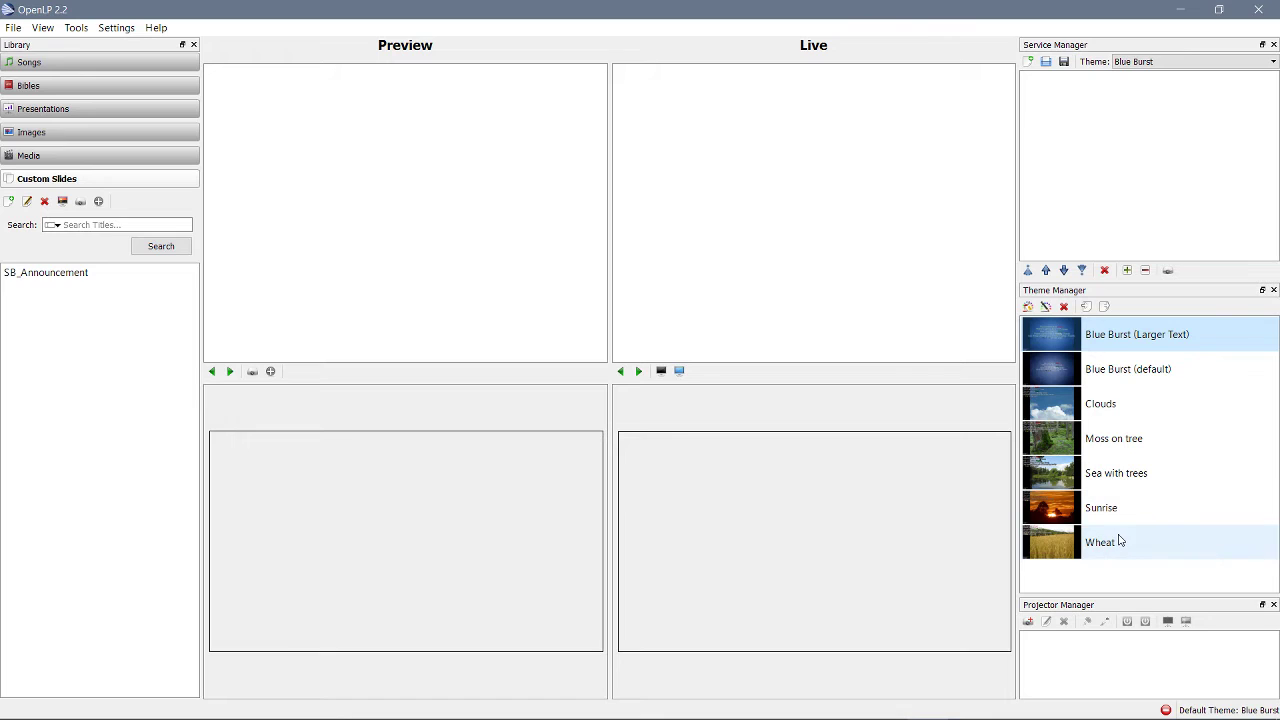
pyautogui.rightClick(1120, 547)
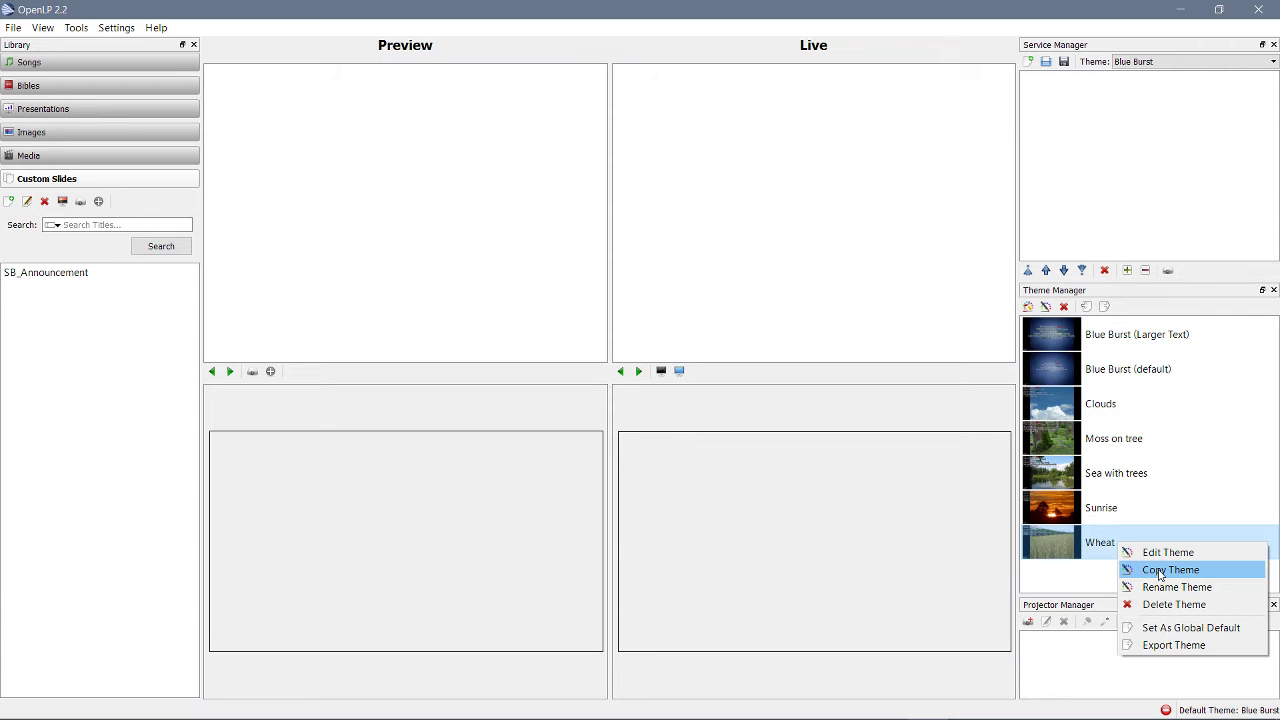
pyautogui.click(1094, 581)
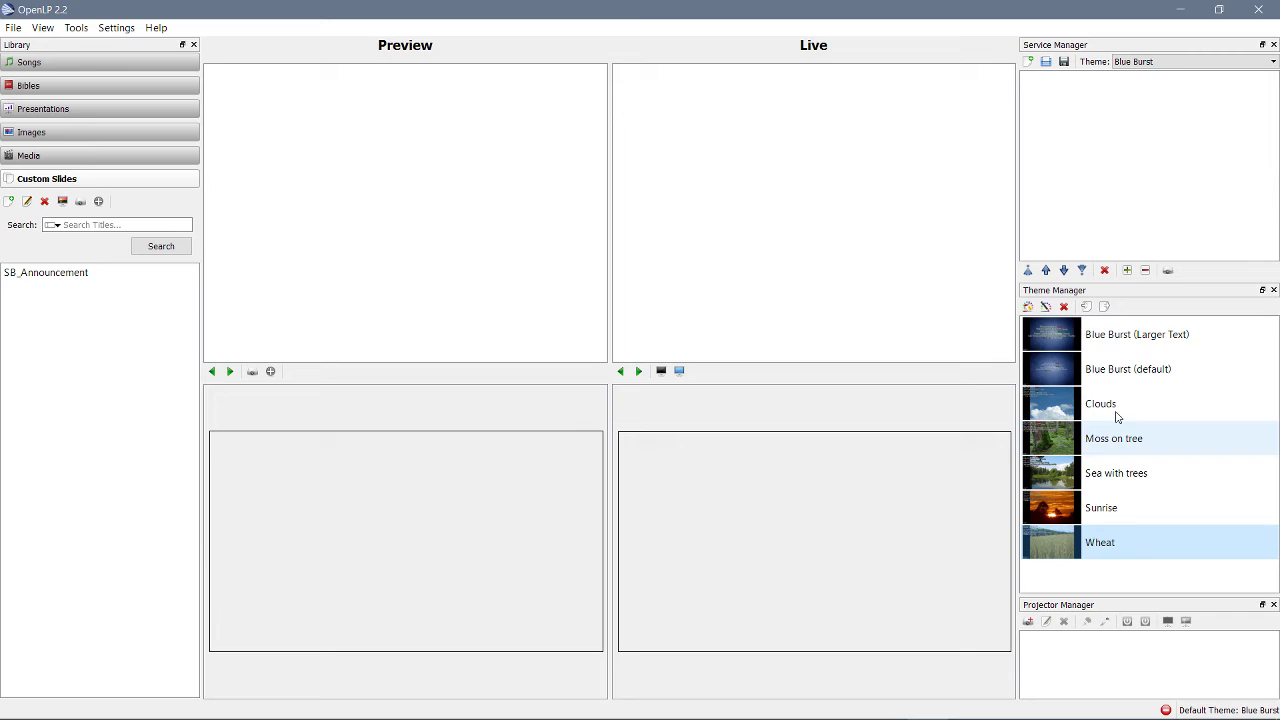
# - Start a new theme and set its background type to Gradient
pyautogui.click(1027, 308)
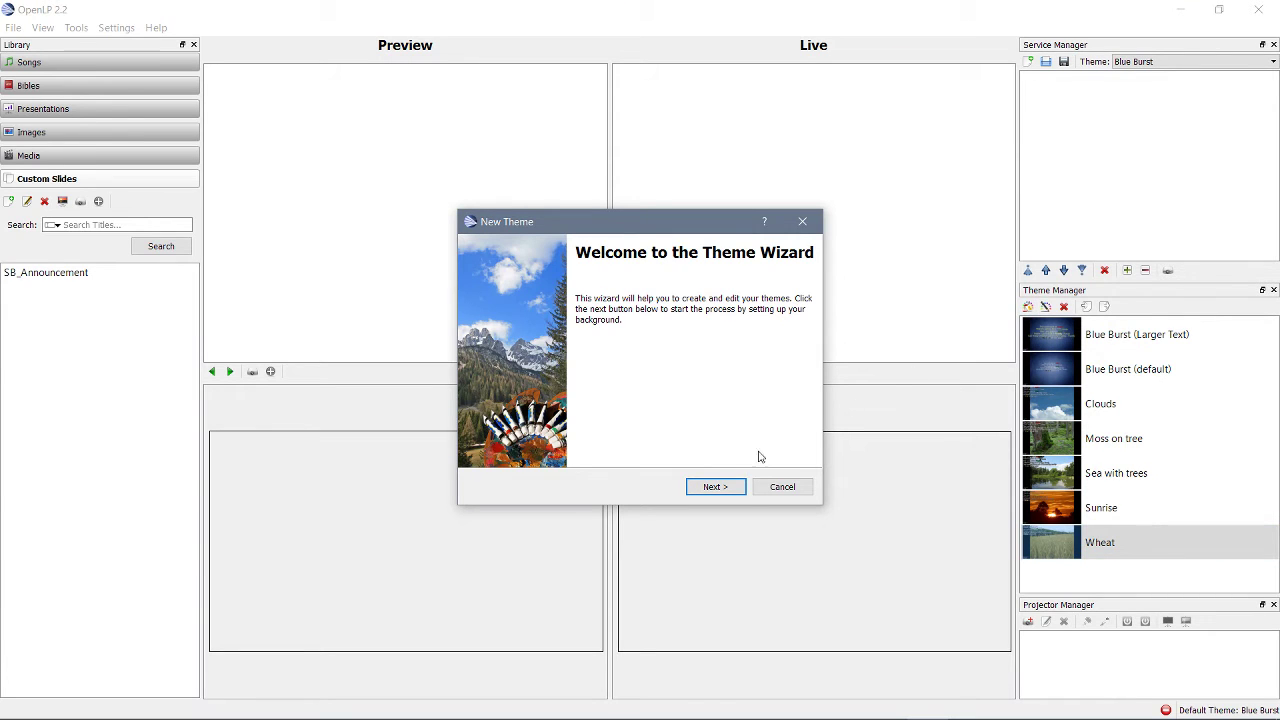
pyautogui.click(714, 487)
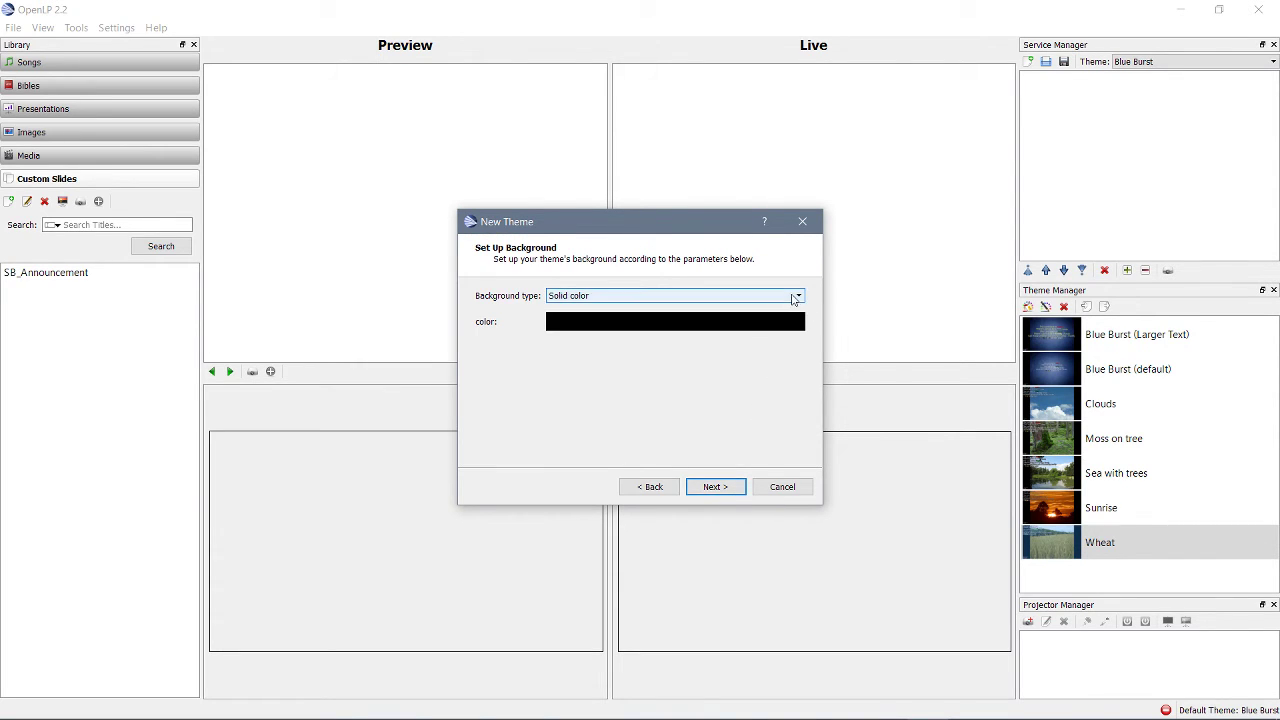
pyautogui.click(795, 297)
pyautogui.click(795, 297)
pyautogui.click(795, 297)
pyautogui.click(773, 319)
# - Set the gradient to run from a blue-violet starting colour to a purple ending colour
pyautogui.click(725, 334)
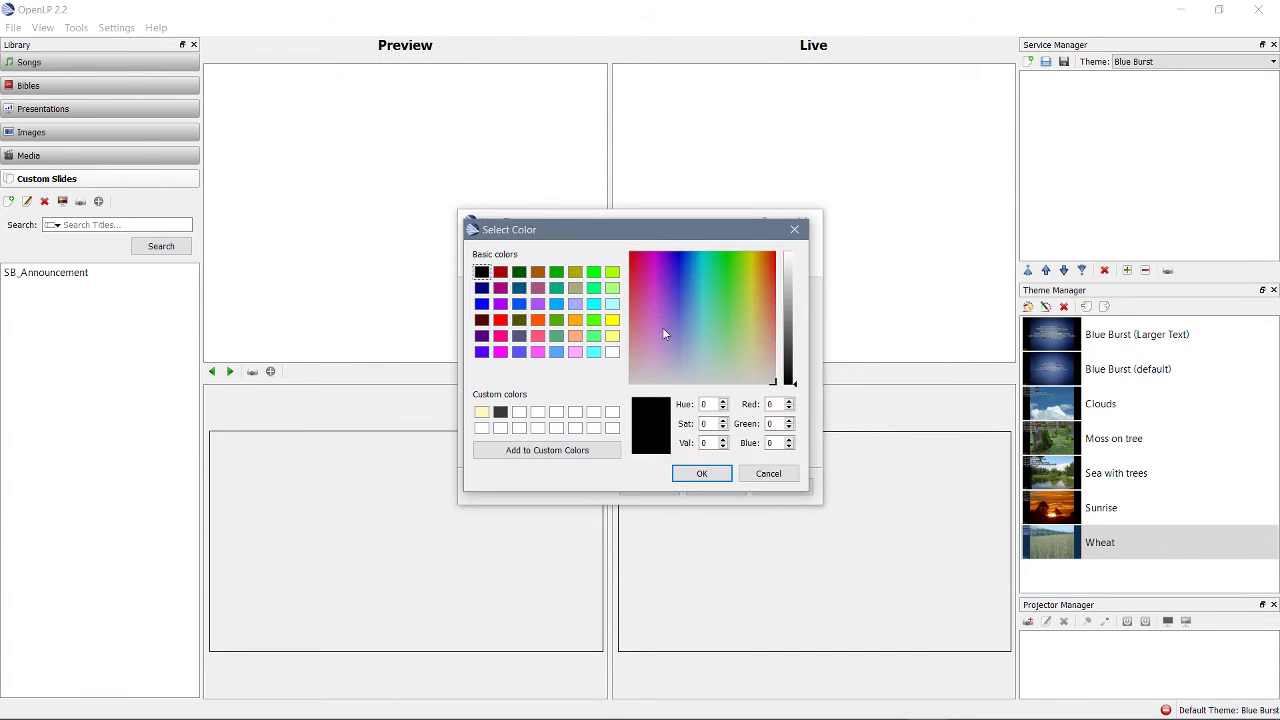
pyautogui.click(676, 292)
pyautogui.click(790, 258)
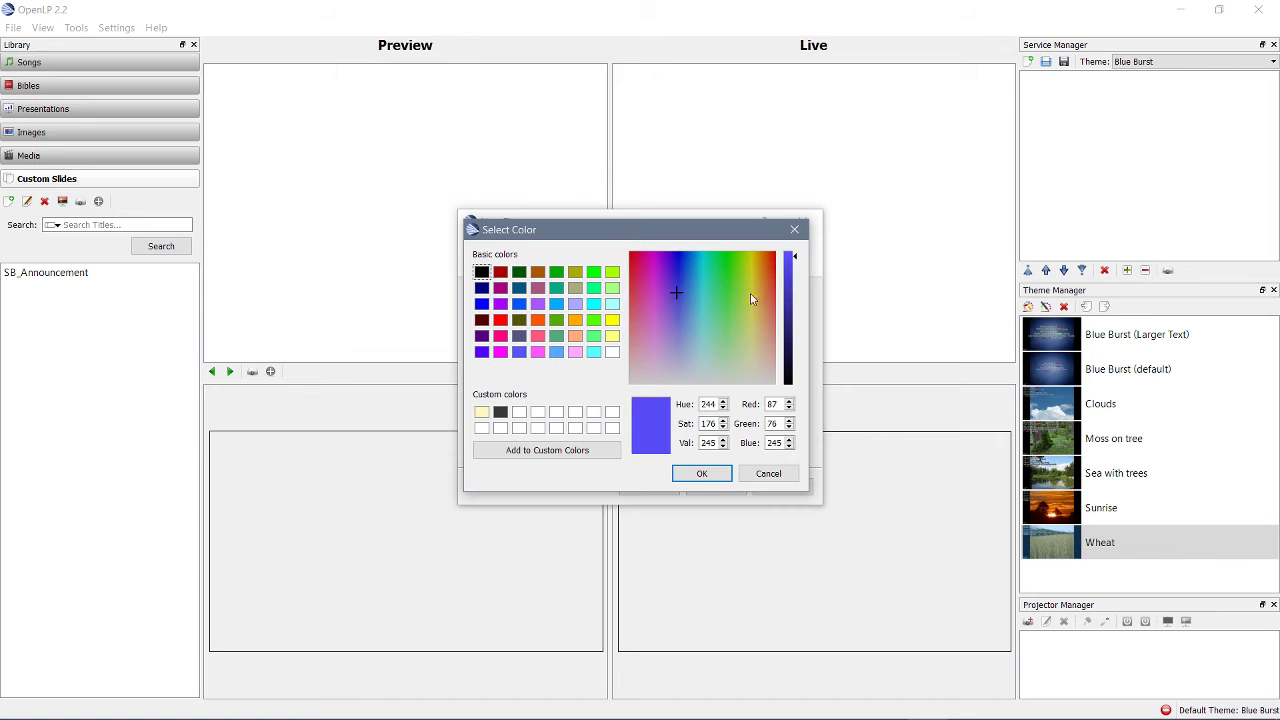
pyautogui.click(701, 473)
pyautogui.click(668, 350)
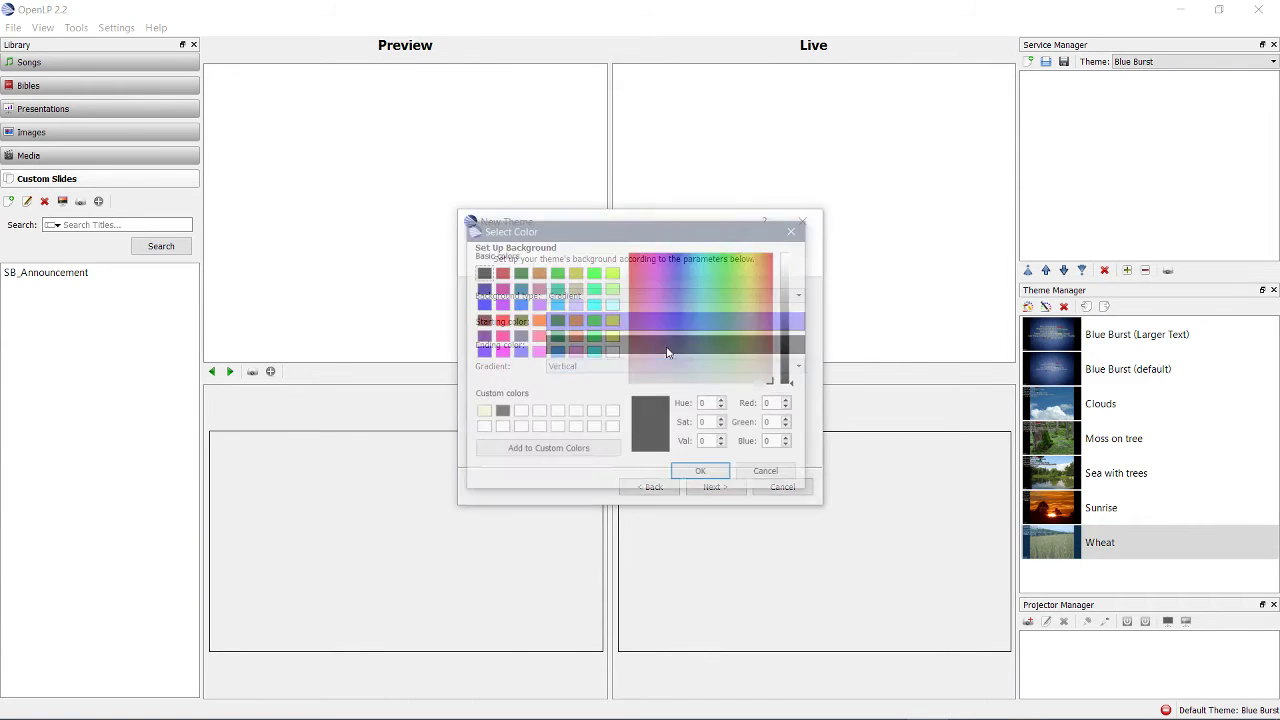
pyautogui.click(669, 325)
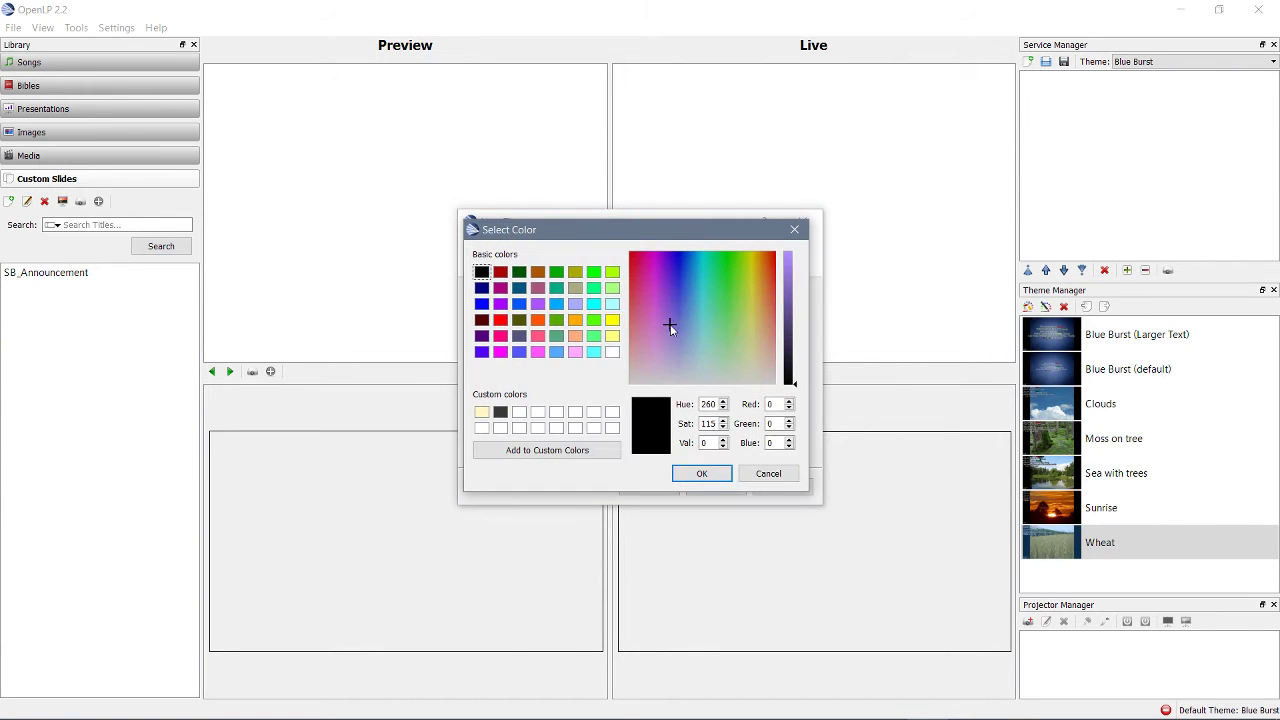
pyautogui.click(789, 302)
pyautogui.click(701, 473)
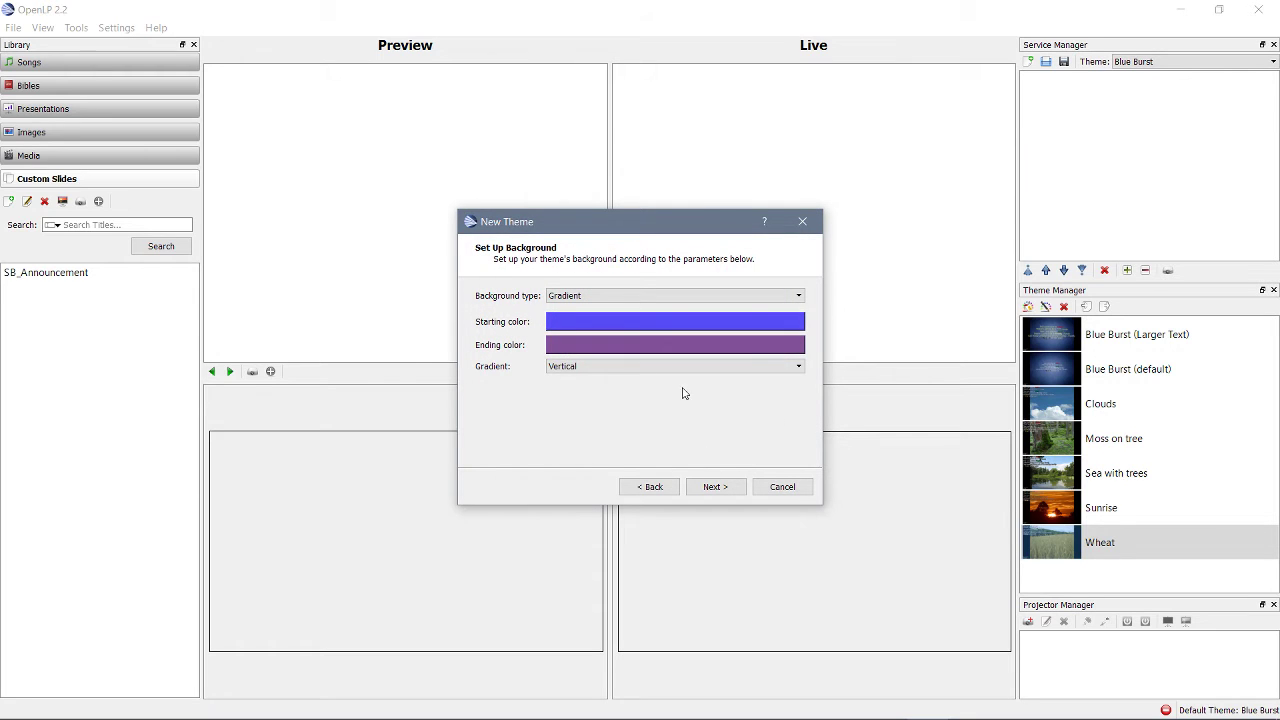
pyautogui.click(766, 368)
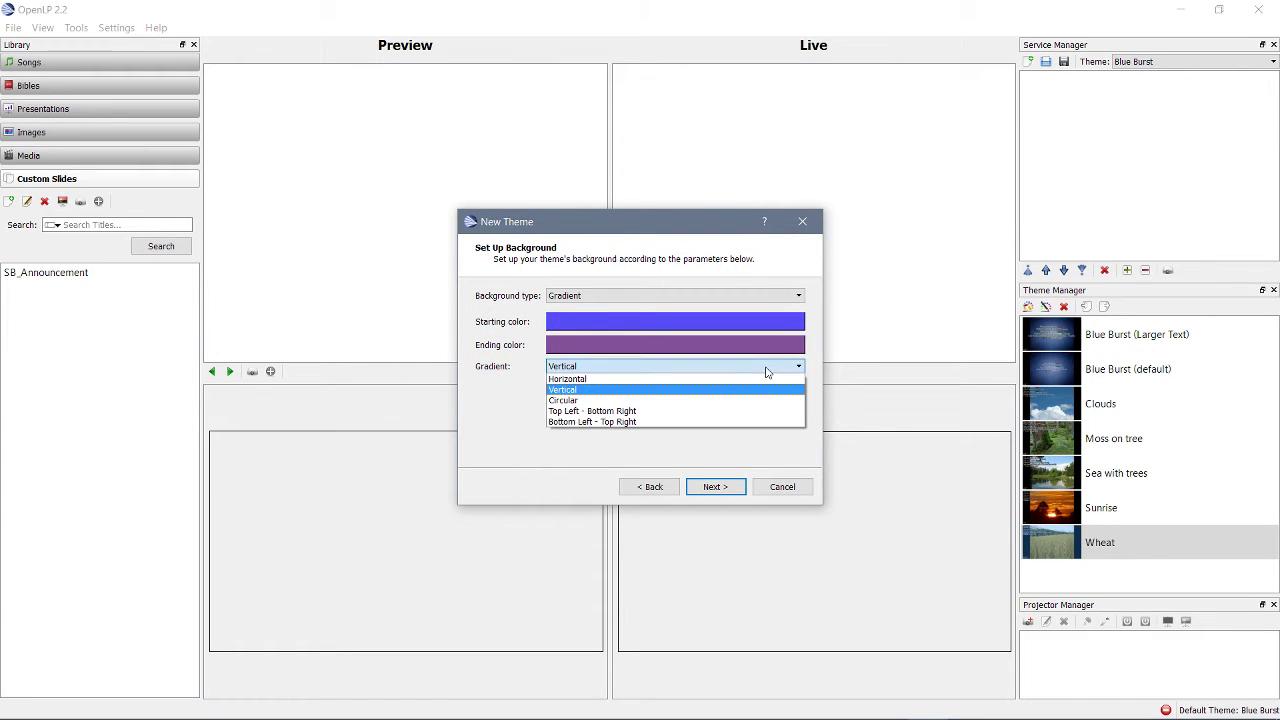
# - Keep the gradient vertical, then make the main font Adobe Caslon Pro in dark grey
pyautogui.click(766, 370)
pyautogui.click(714, 487)
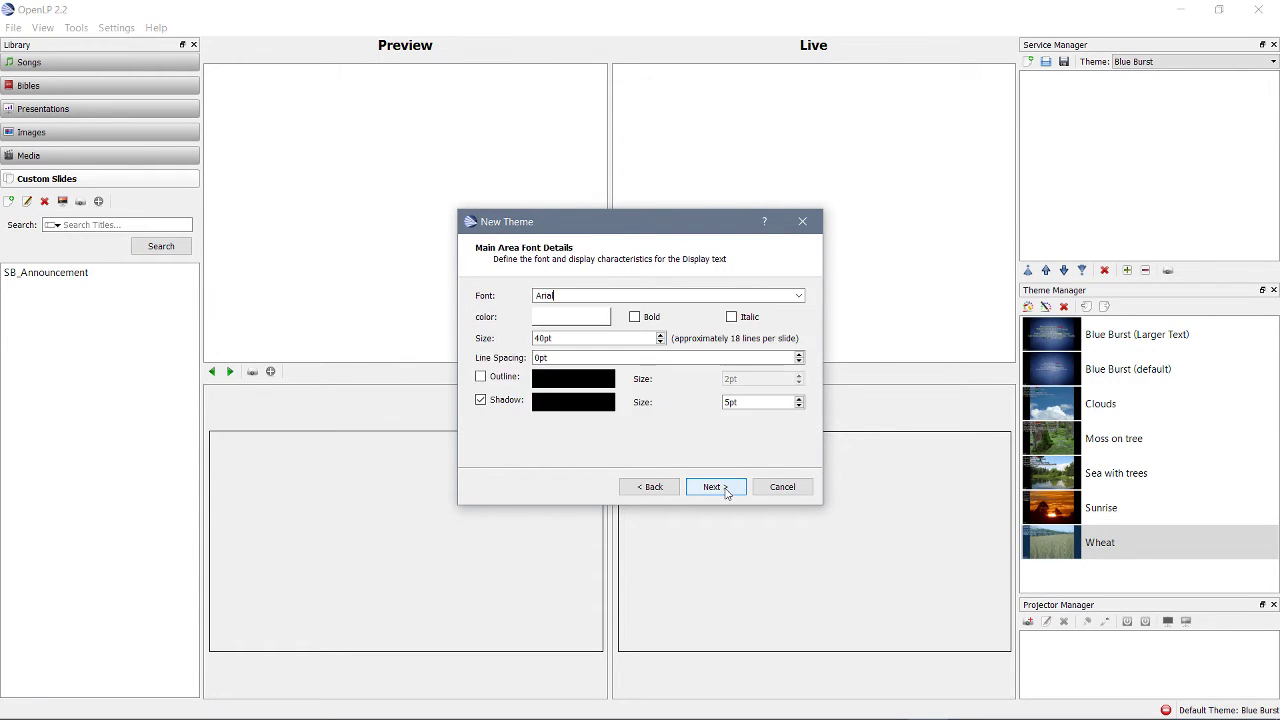
pyautogui.click(777, 294)
pyautogui.scroll(1, 790, 310)
pyautogui.click(770, 334)
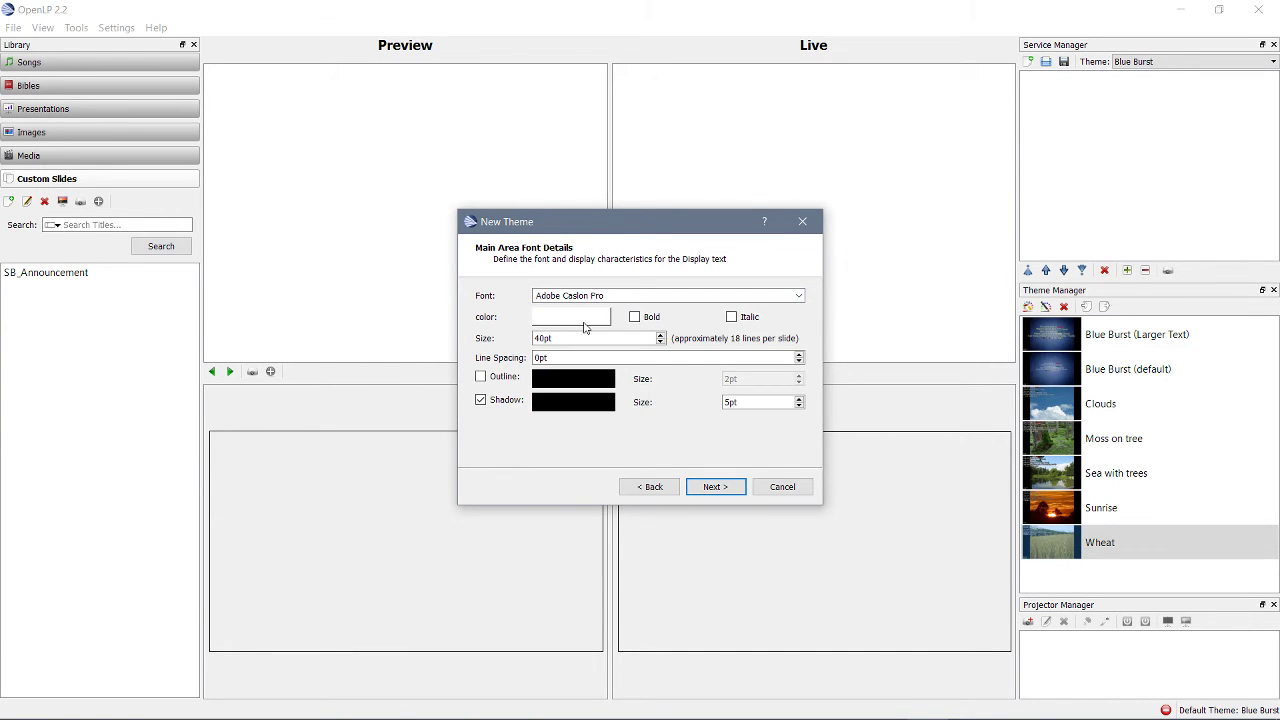
pyautogui.click(586, 318)
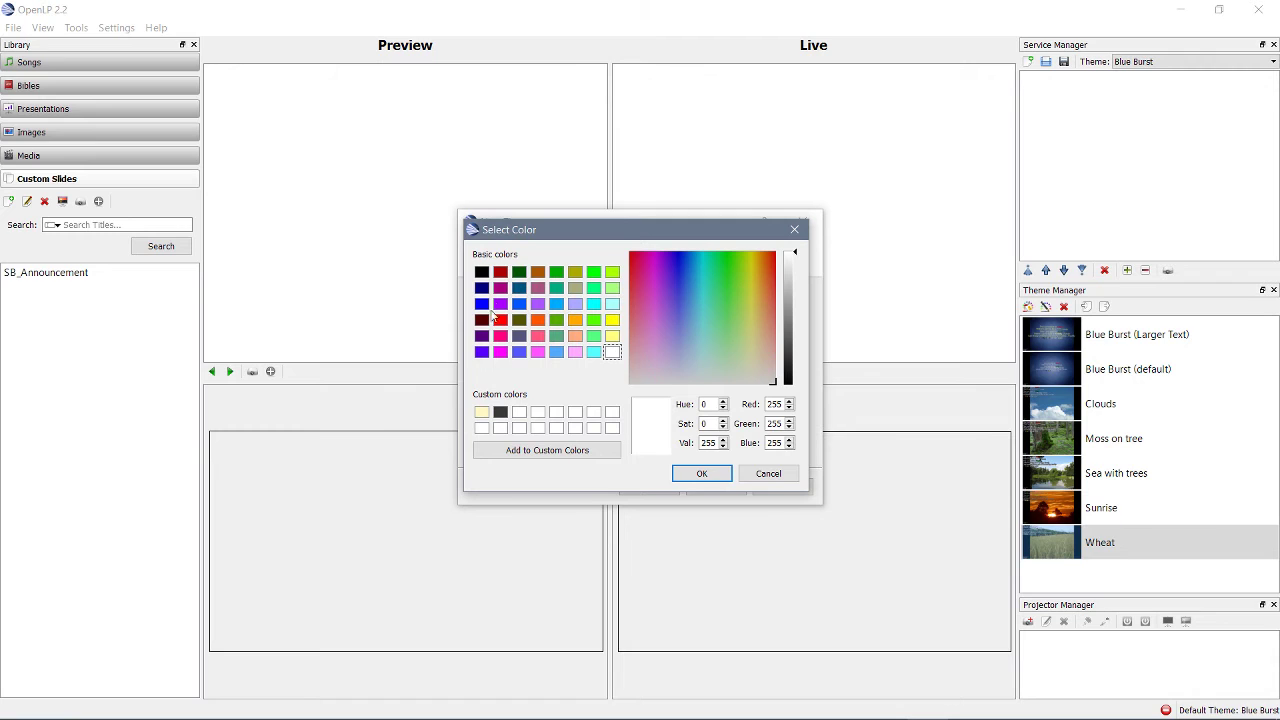
pyautogui.click(481, 272)
pyautogui.moveTo(794, 372)
pyautogui.mouseDown()
pyautogui.moveTo(795, 354)
pyautogui.moveTo(795, 371)
pyautogui.mouseUp()
pyautogui.click(701, 473)
# - Raise the main text to 50pt and give it a light lavender shadow
pyautogui.click(660, 336)
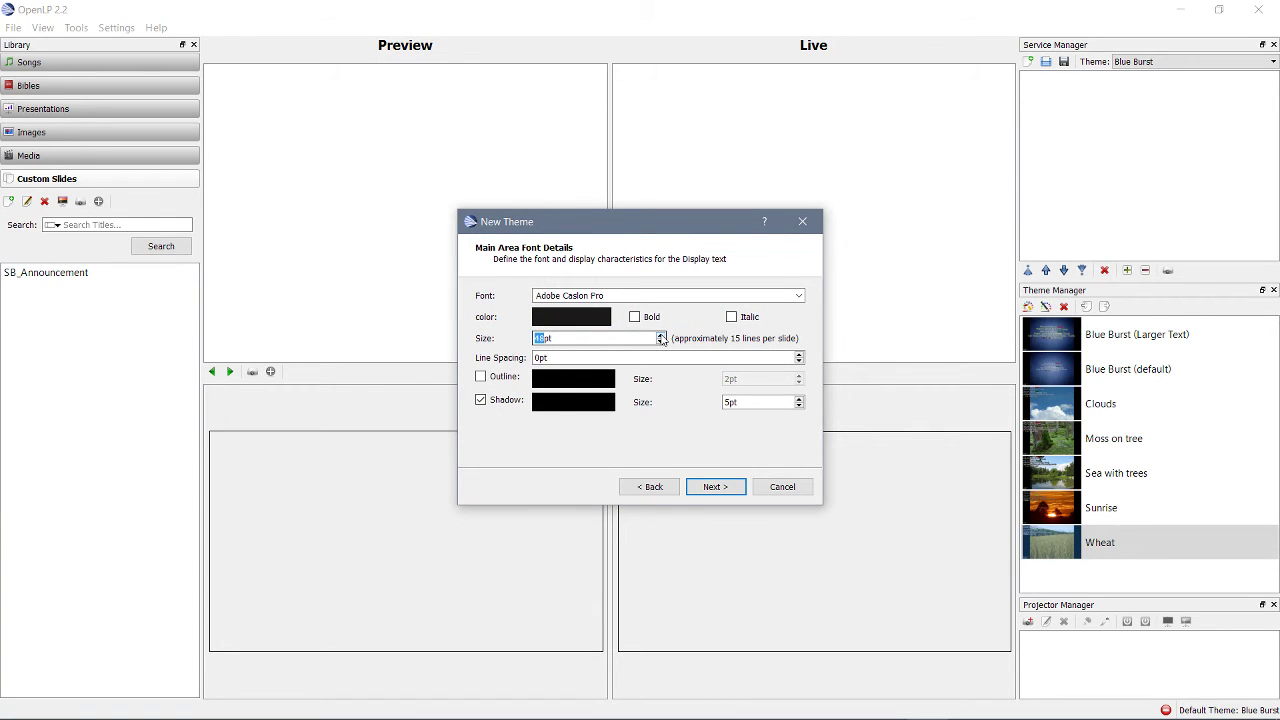
pyautogui.click(660, 336)
pyautogui.click(660, 336)
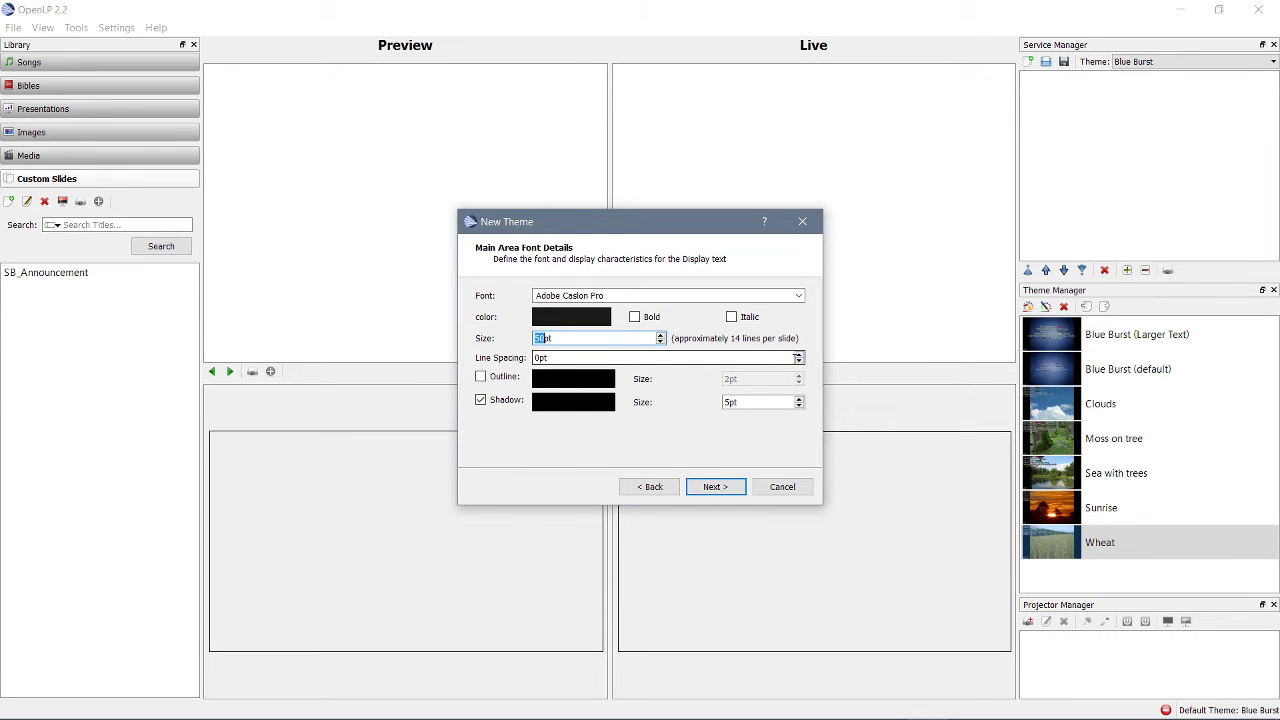
pyautogui.click(566, 404)
pyautogui.click(666, 372)
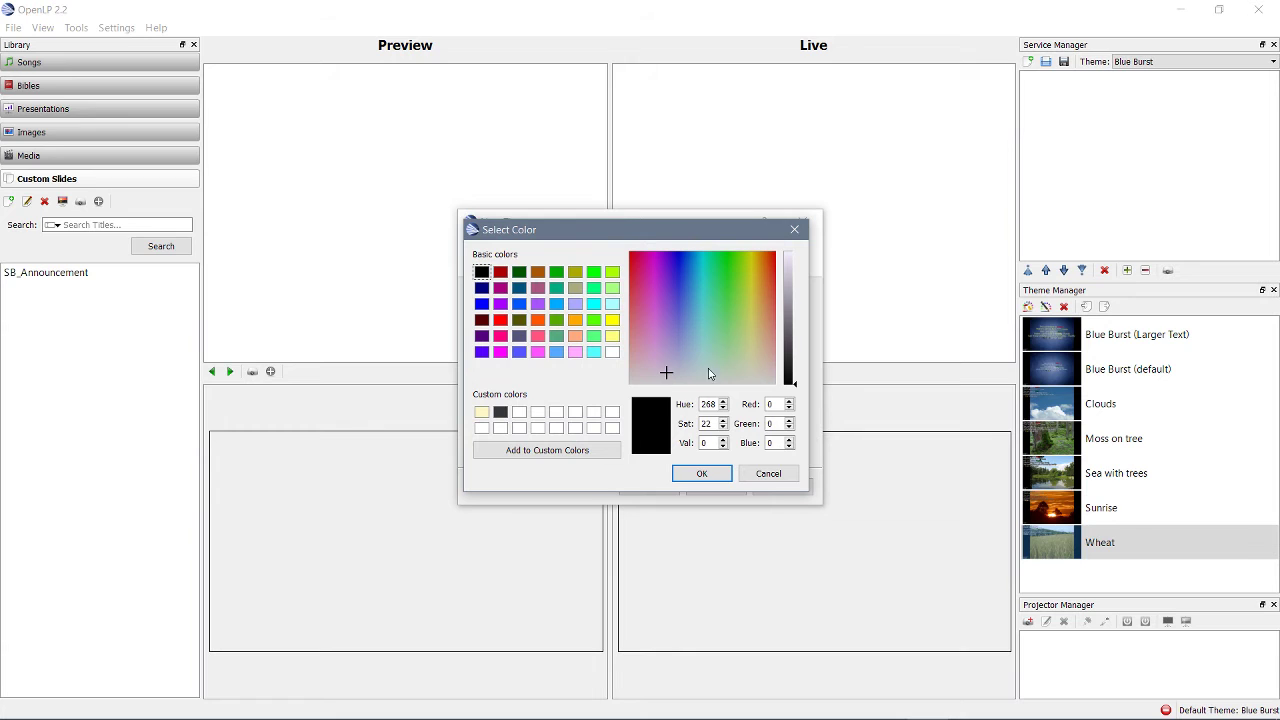
pyautogui.click(790, 281)
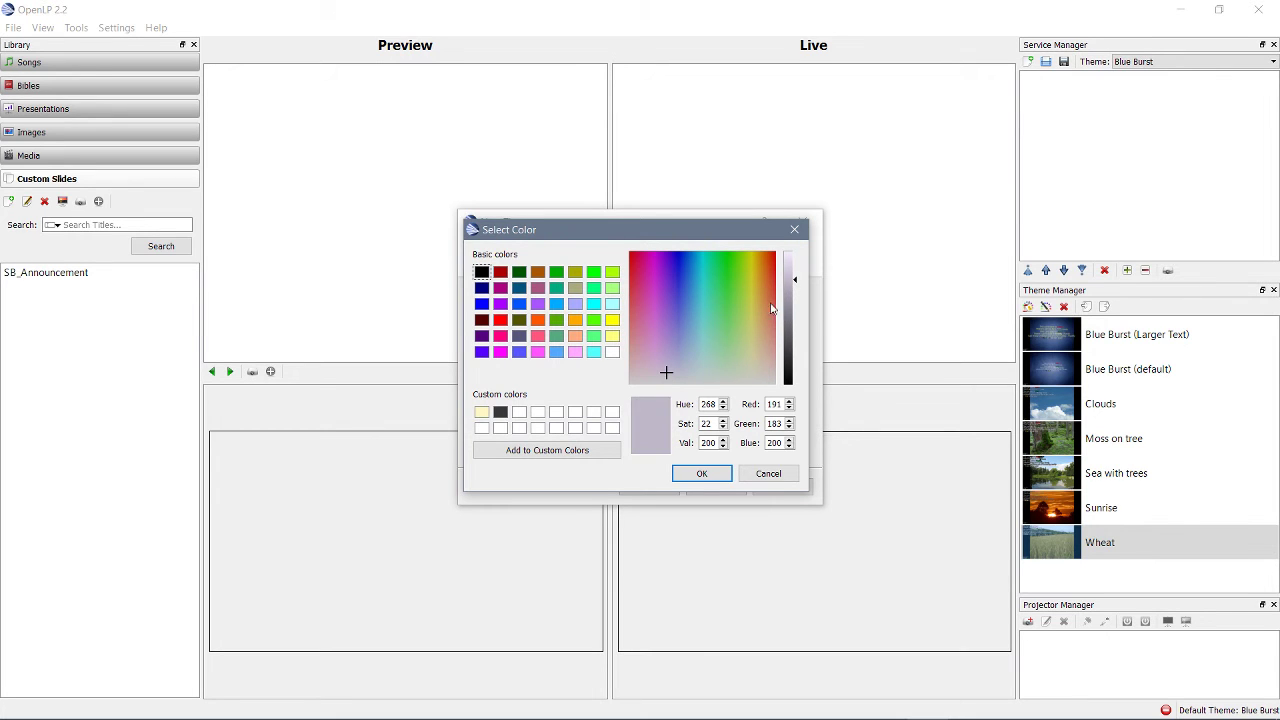
pyautogui.click(711, 475)
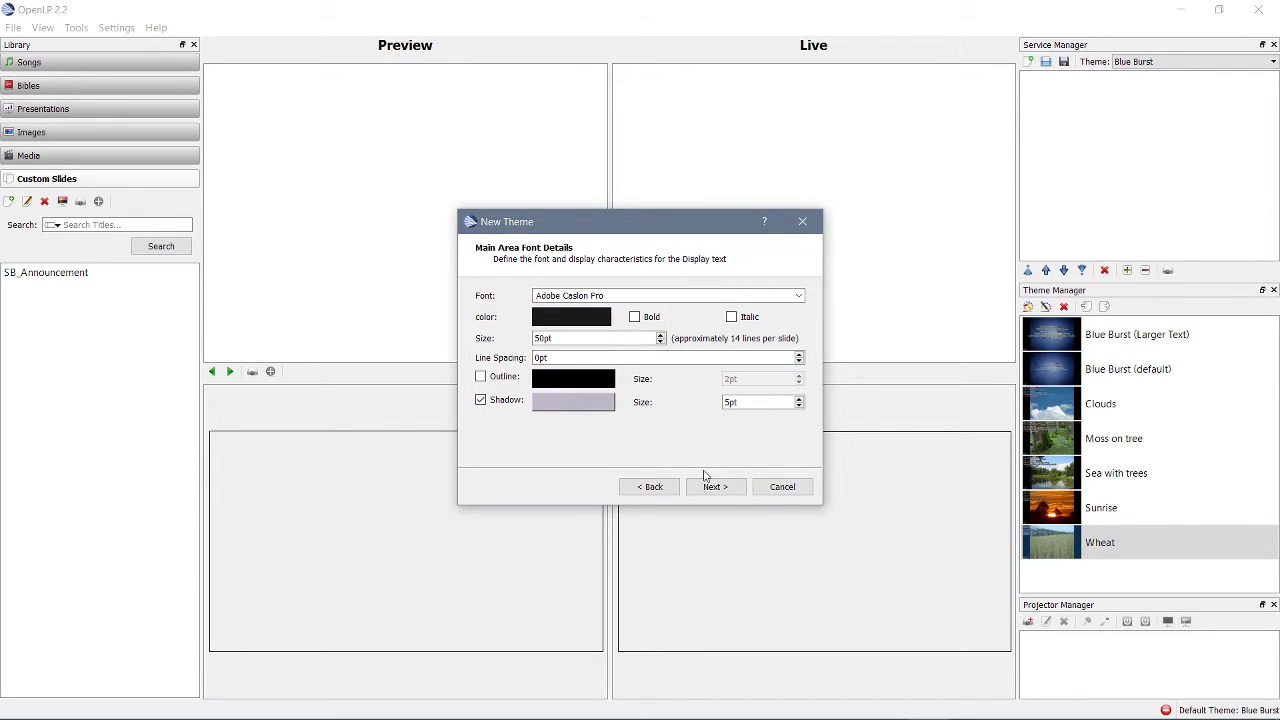
pyautogui.click(799, 405)
pyautogui.click(729, 487)
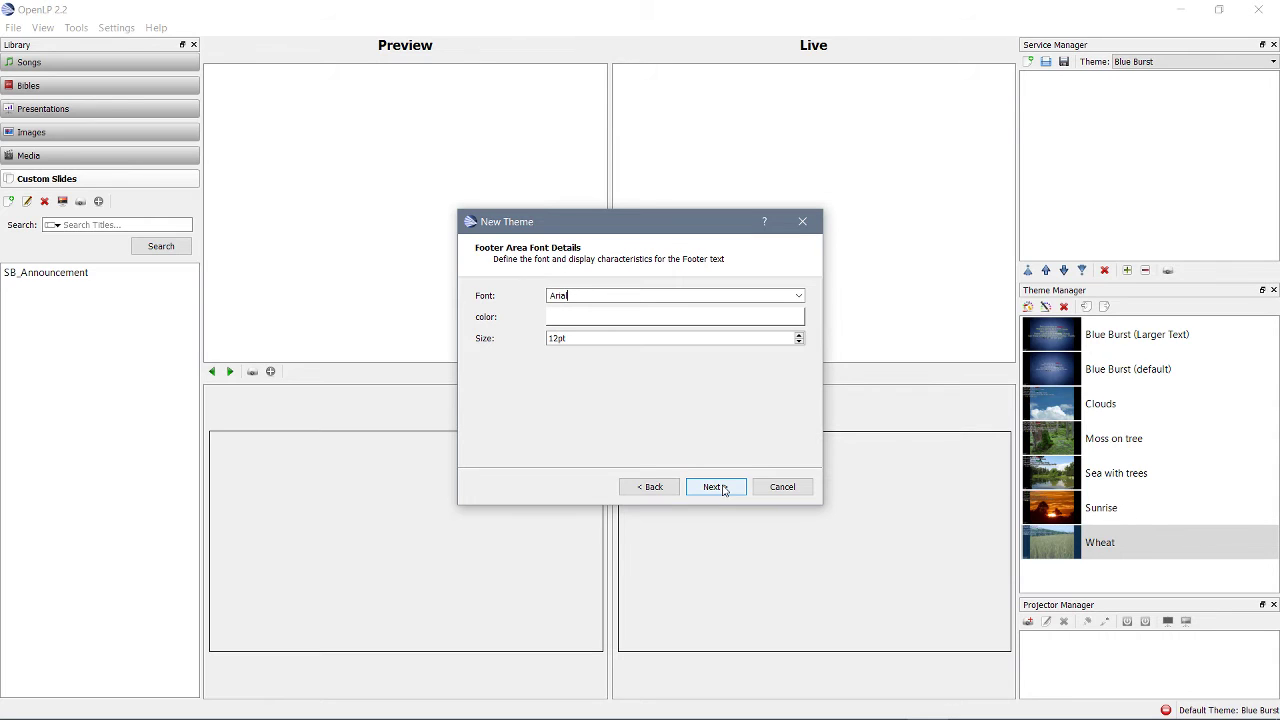
# - Align the theme text Center horizontally and Middle vertically, advancing to Preview and Save
pyautogui.click(724, 490)
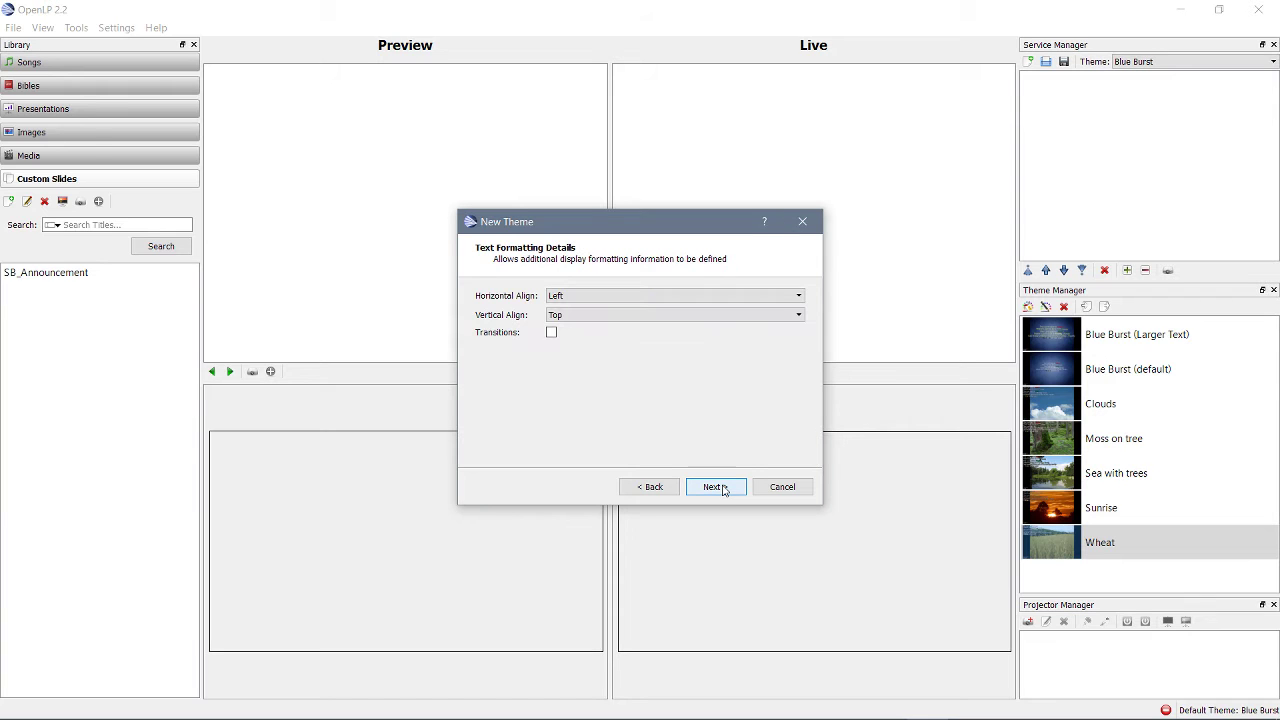
pyautogui.click(760, 296)
pyautogui.click(745, 330)
pyautogui.click(743, 316)
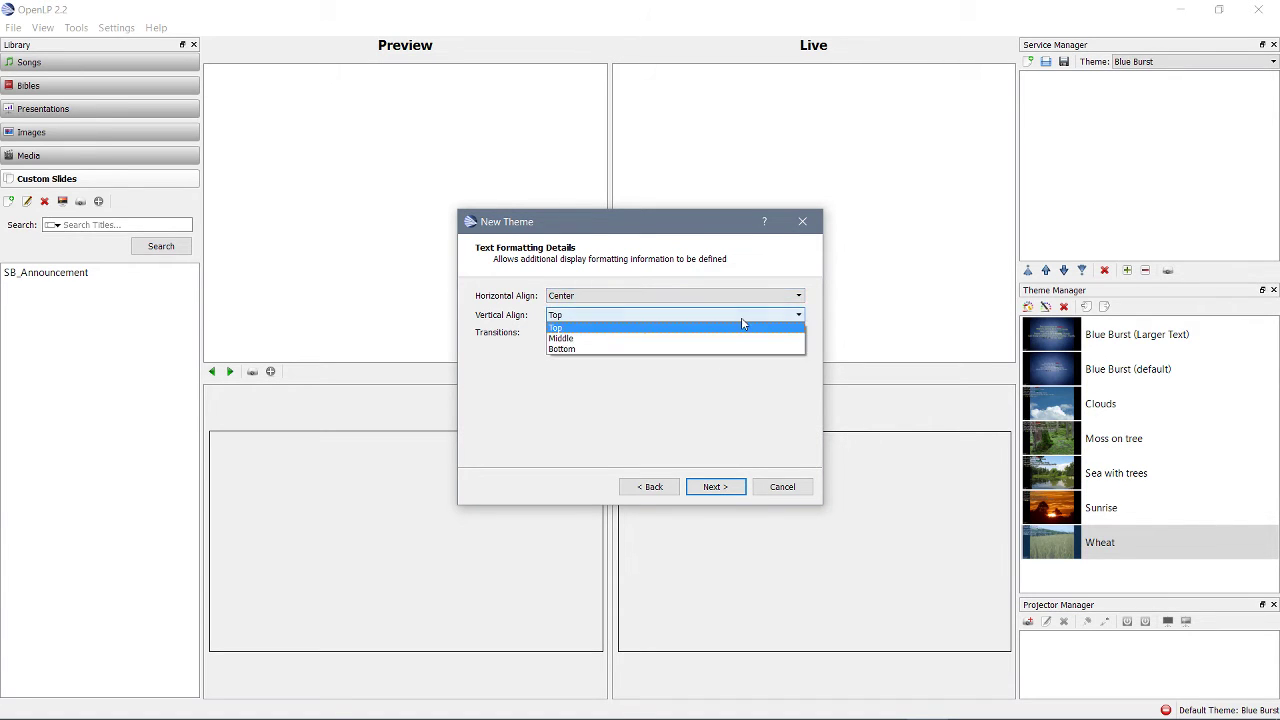
pyautogui.click(738, 340)
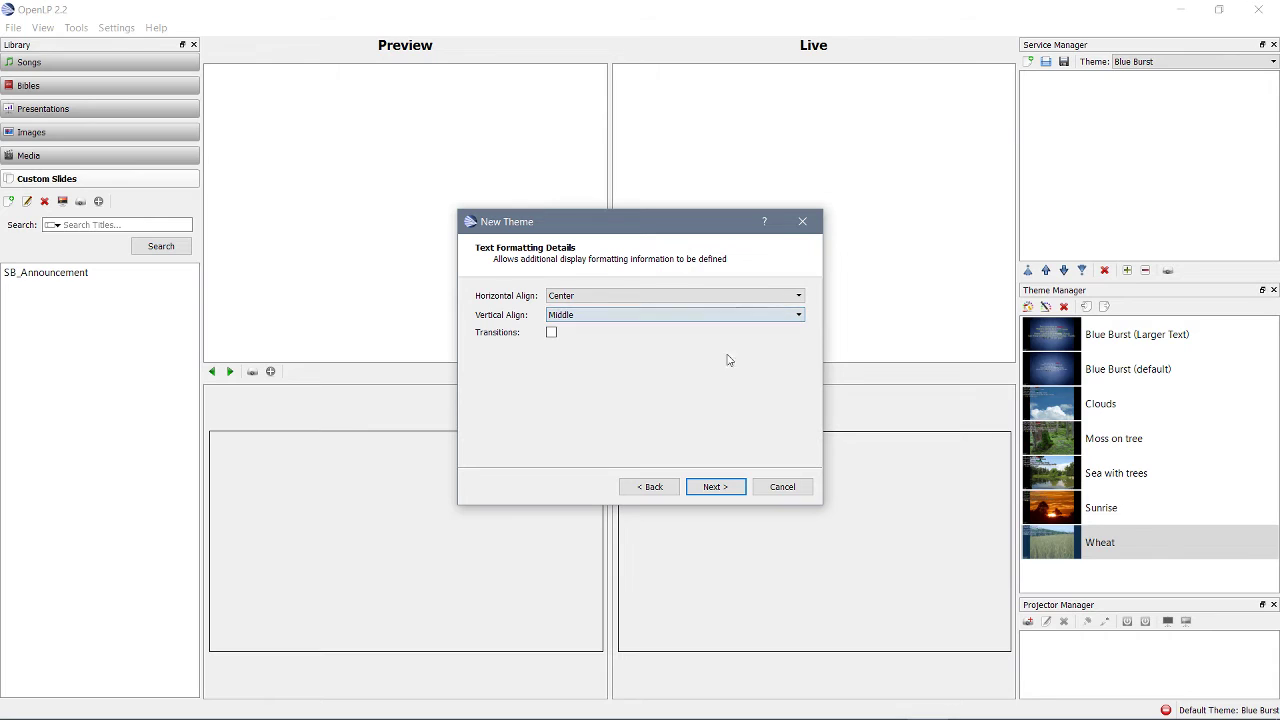
pyautogui.click(723, 489)
pyautogui.click(723, 489)
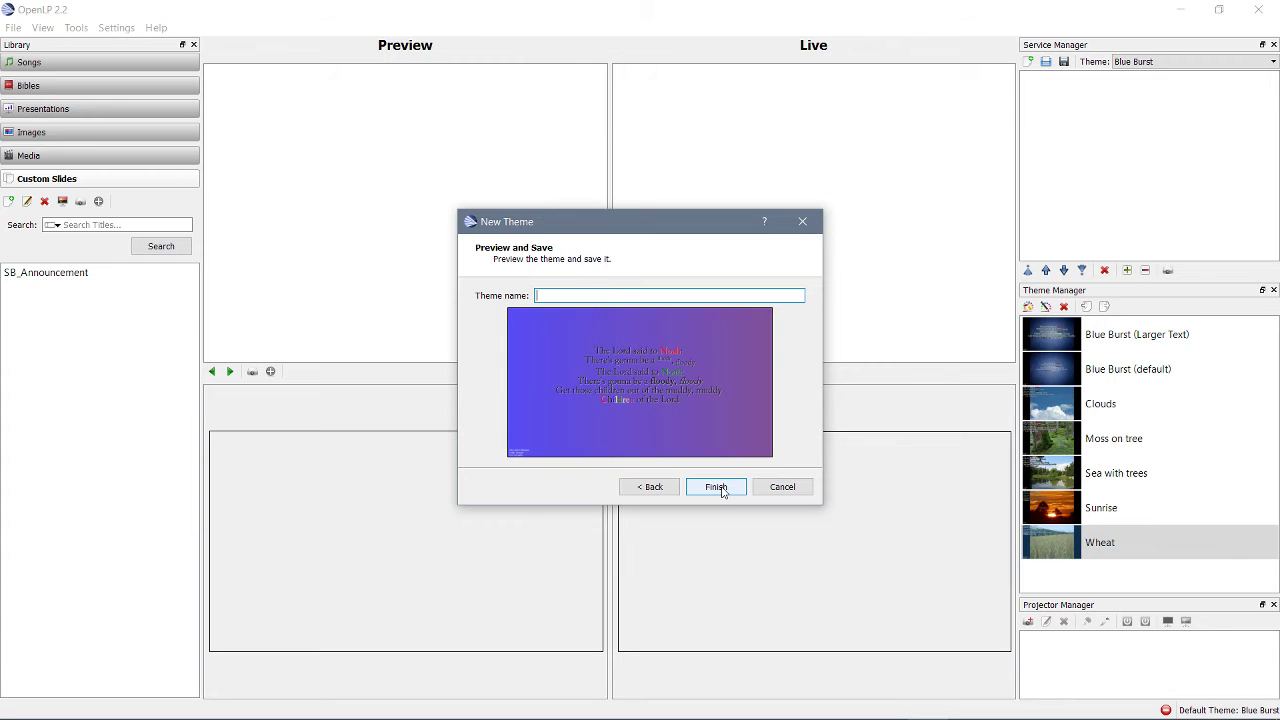
# - Name the new theme 'Purplish Gradient' and save it to the theme list
pyautogui.click(722, 489)
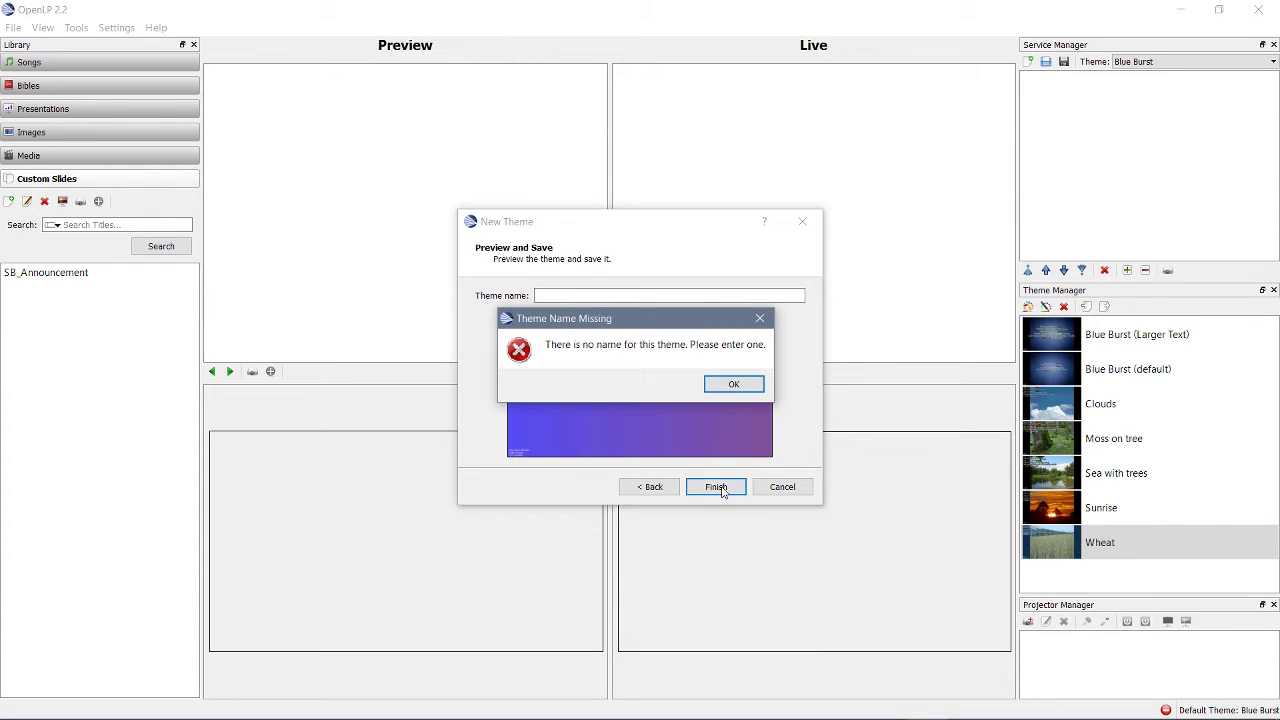
pyautogui.click(736, 385)
pyautogui.click(694, 297)
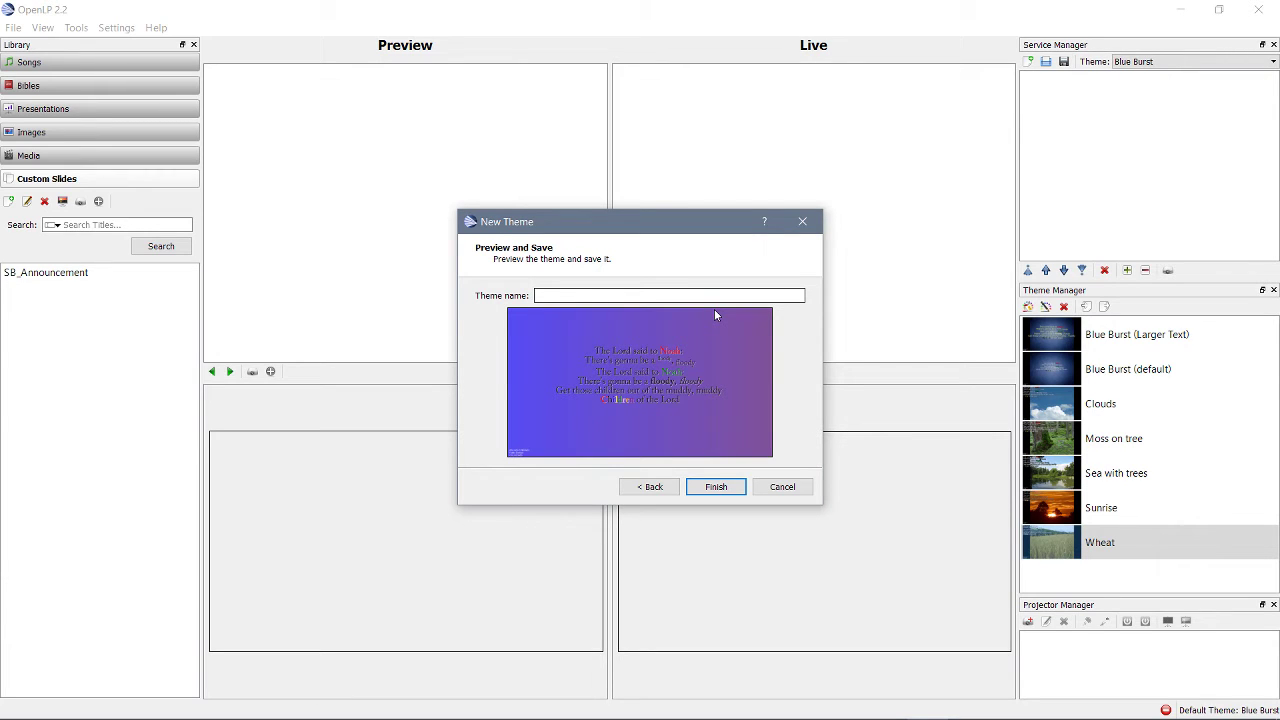
pyautogui.write('Purplish Gradient')
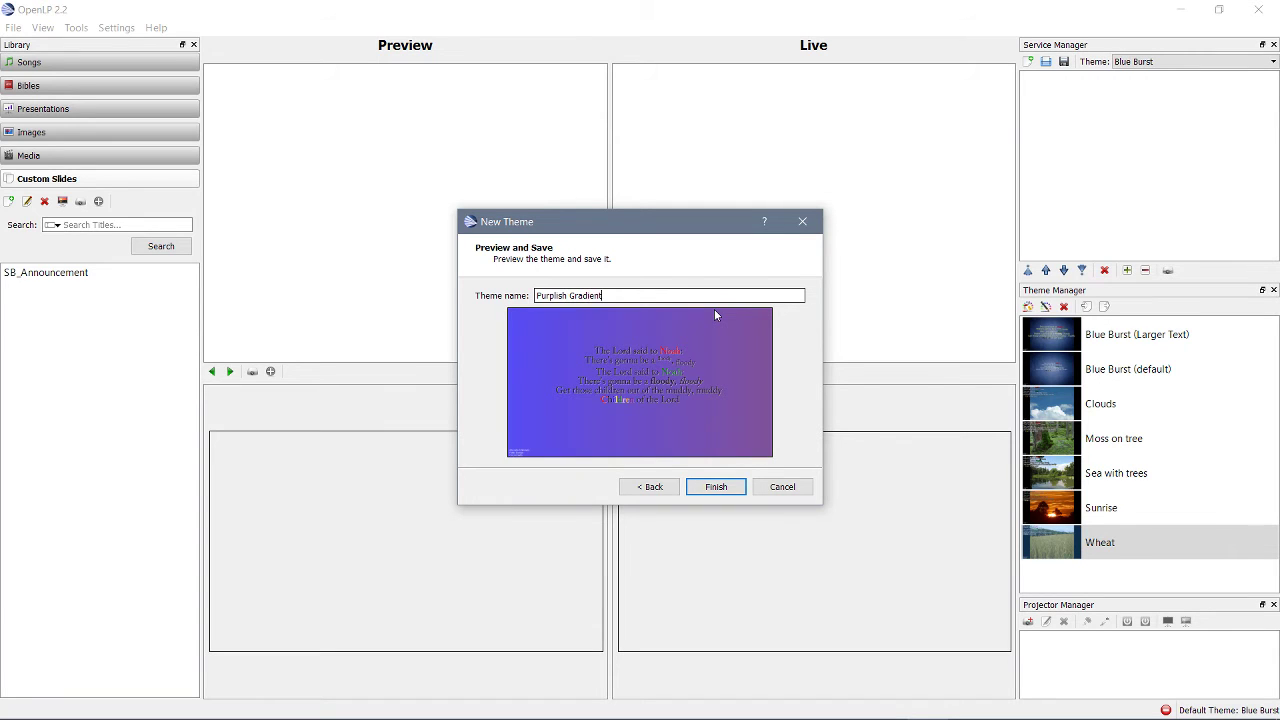
pyautogui.click(714, 487)
pyautogui.rightClick(1100, 478)
# - Edit the Purplish Gradient theme and darken its starting blue
pyautogui.click(1177, 489)
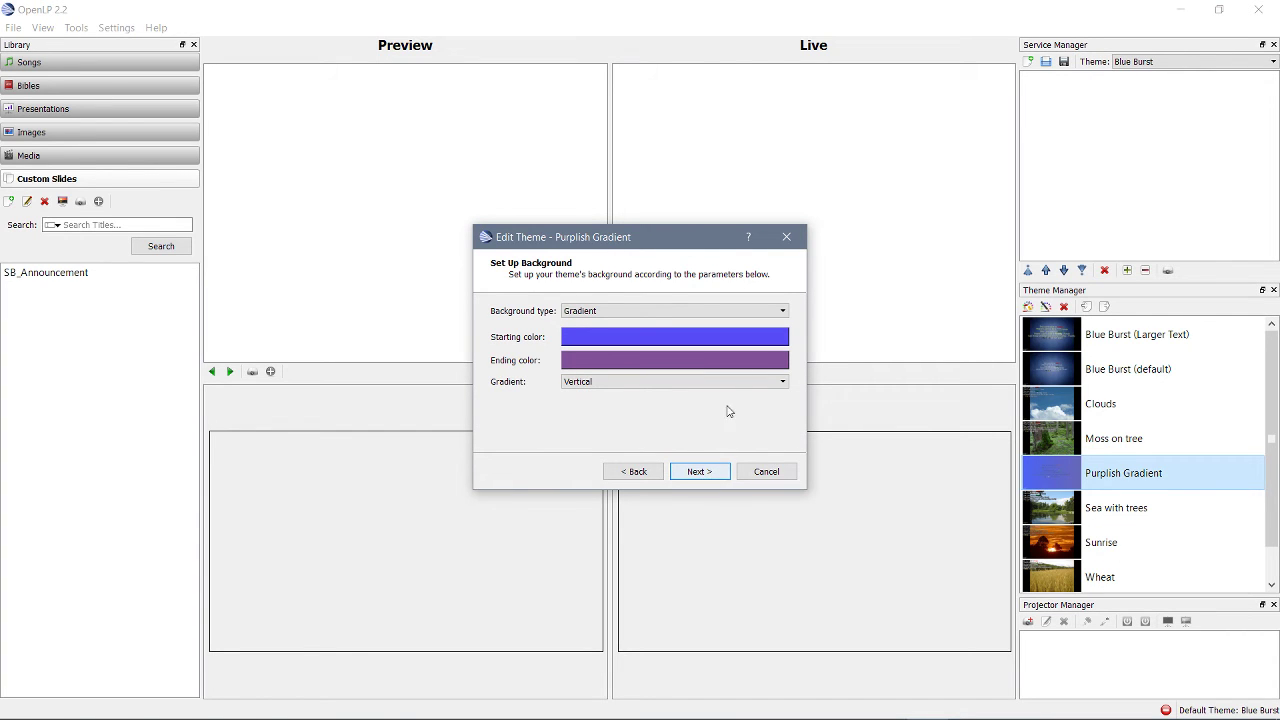
pyautogui.click(742, 332)
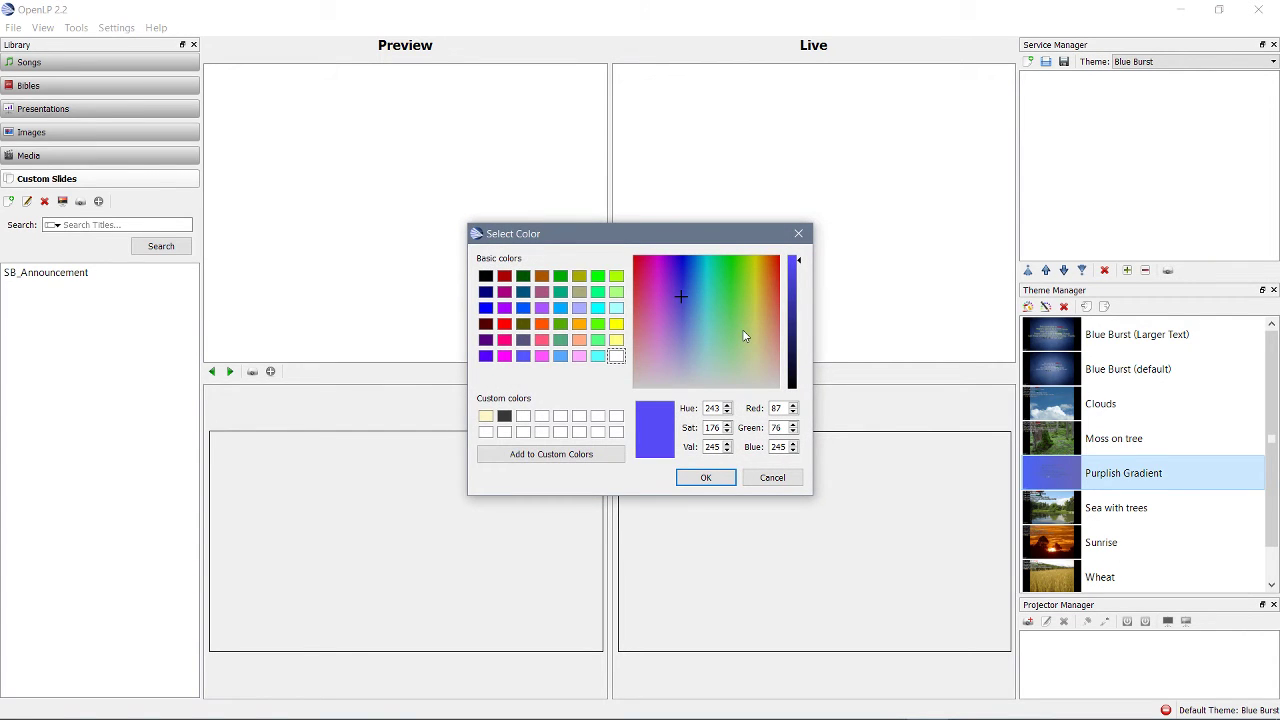
pyautogui.click(796, 316)
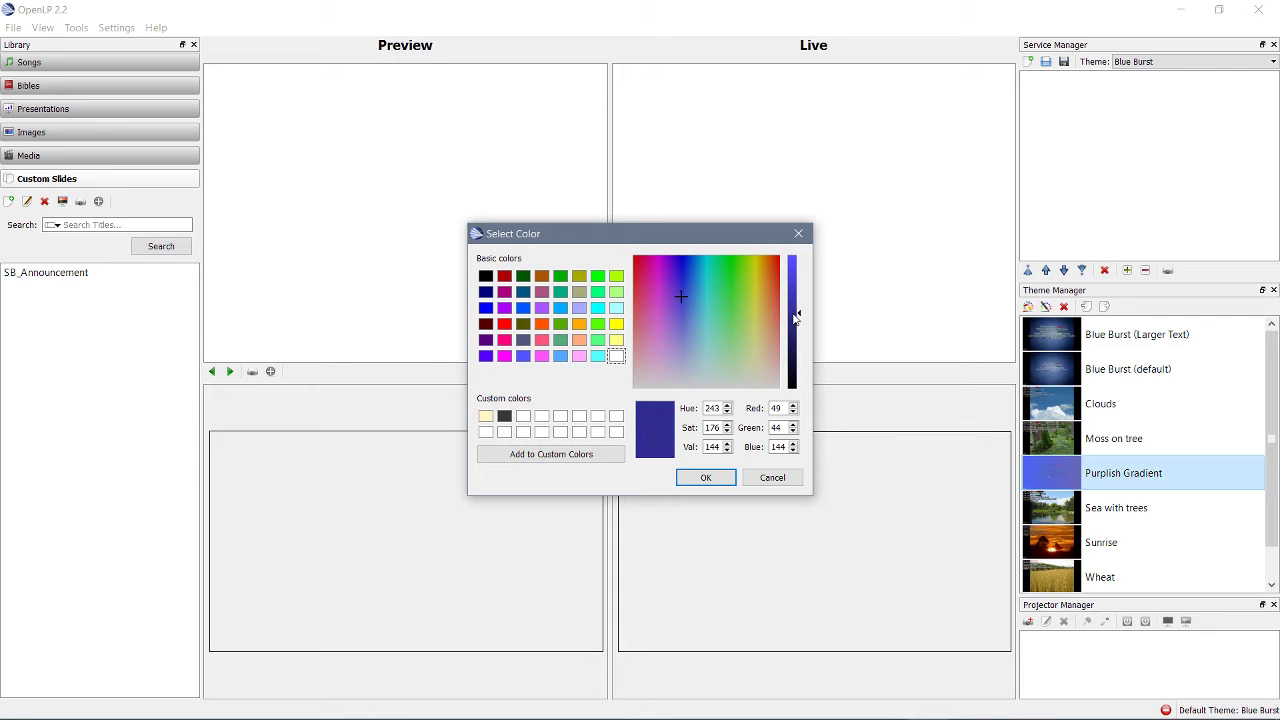
pyautogui.click(797, 322)
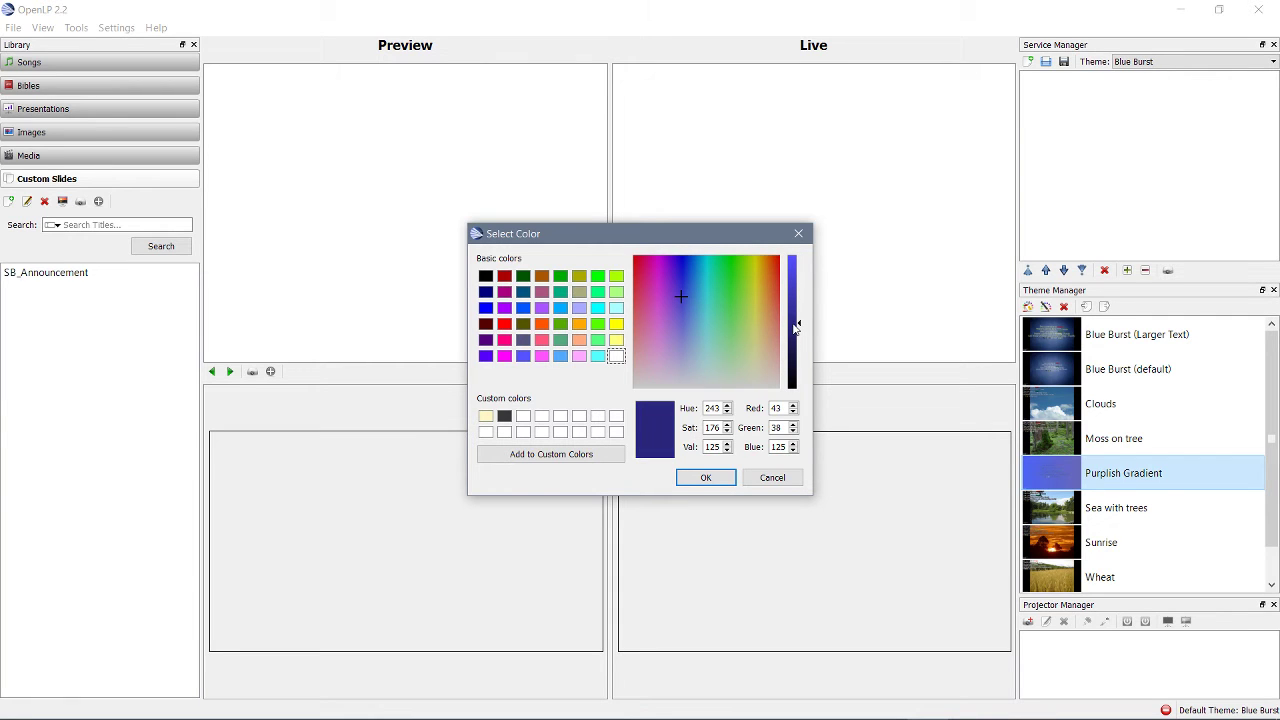
pyautogui.click(705, 478)
# - Darken the gradient's ending purple and continue to the main font settings
pyautogui.click(684, 371)
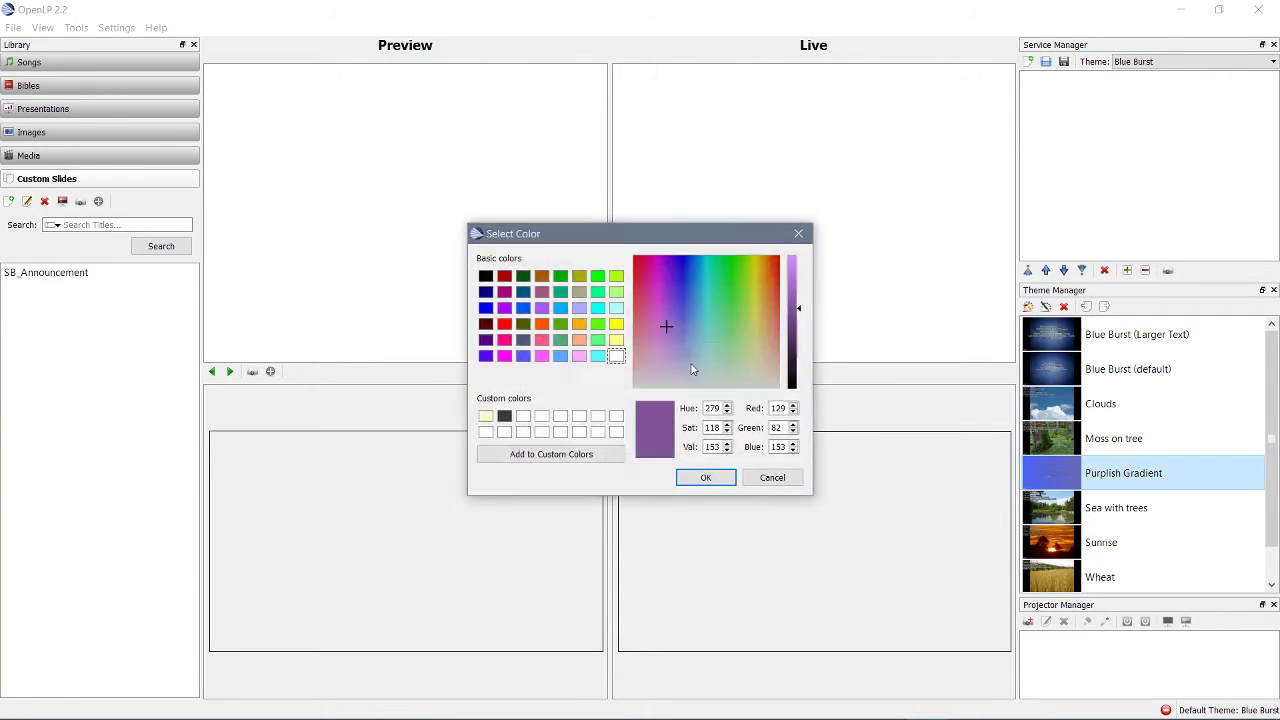
pyautogui.click(800, 334)
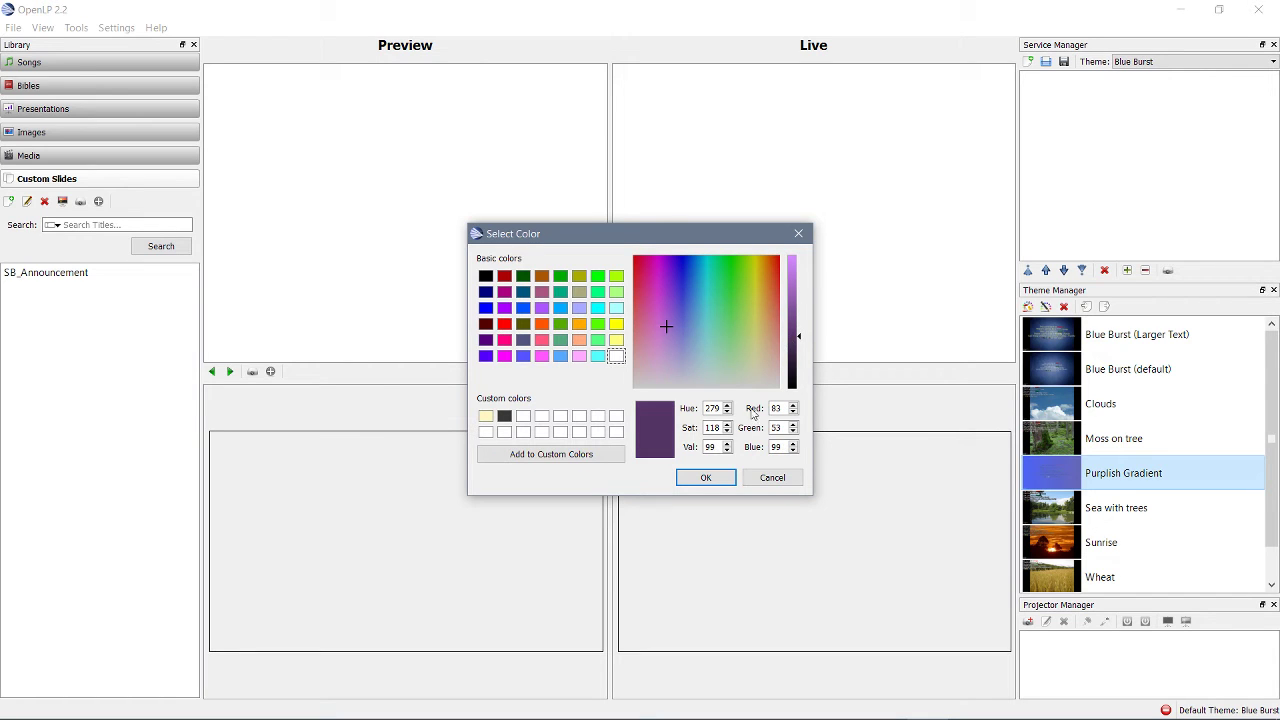
pyautogui.click(727, 478)
pyautogui.click(715, 472)
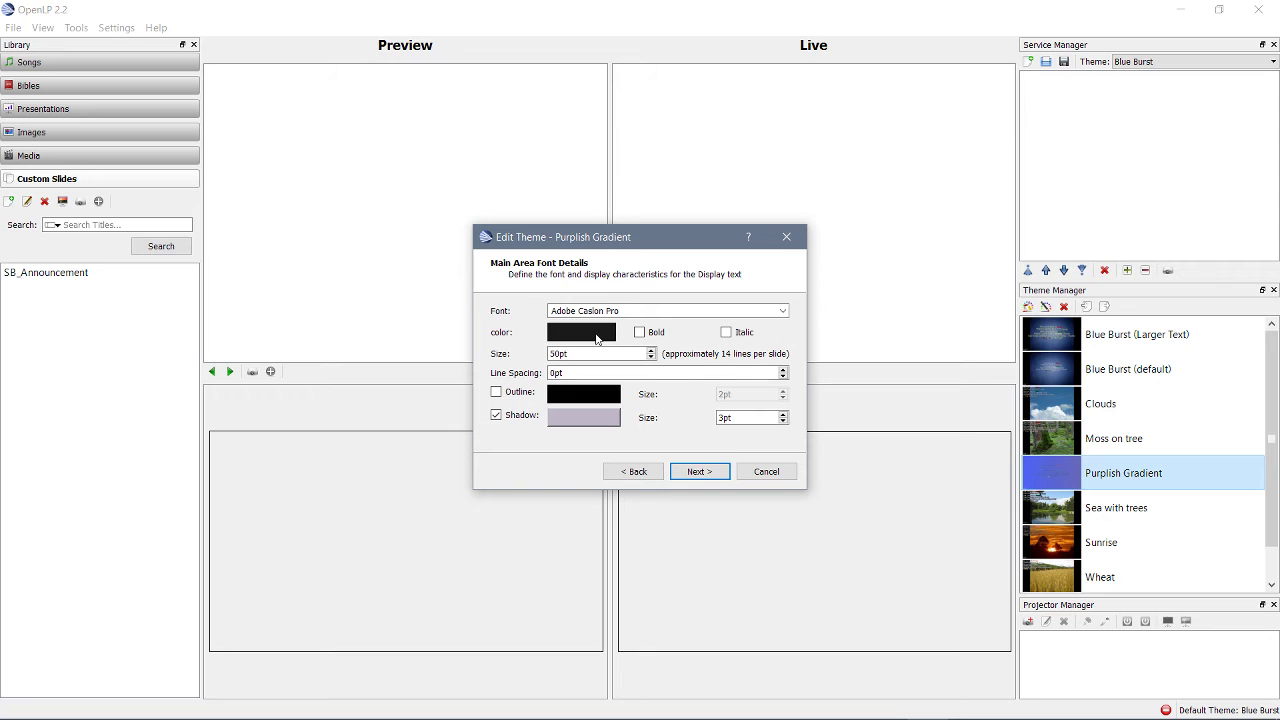
# - Set the main text colour to light yellow
pyautogui.click(596, 338)
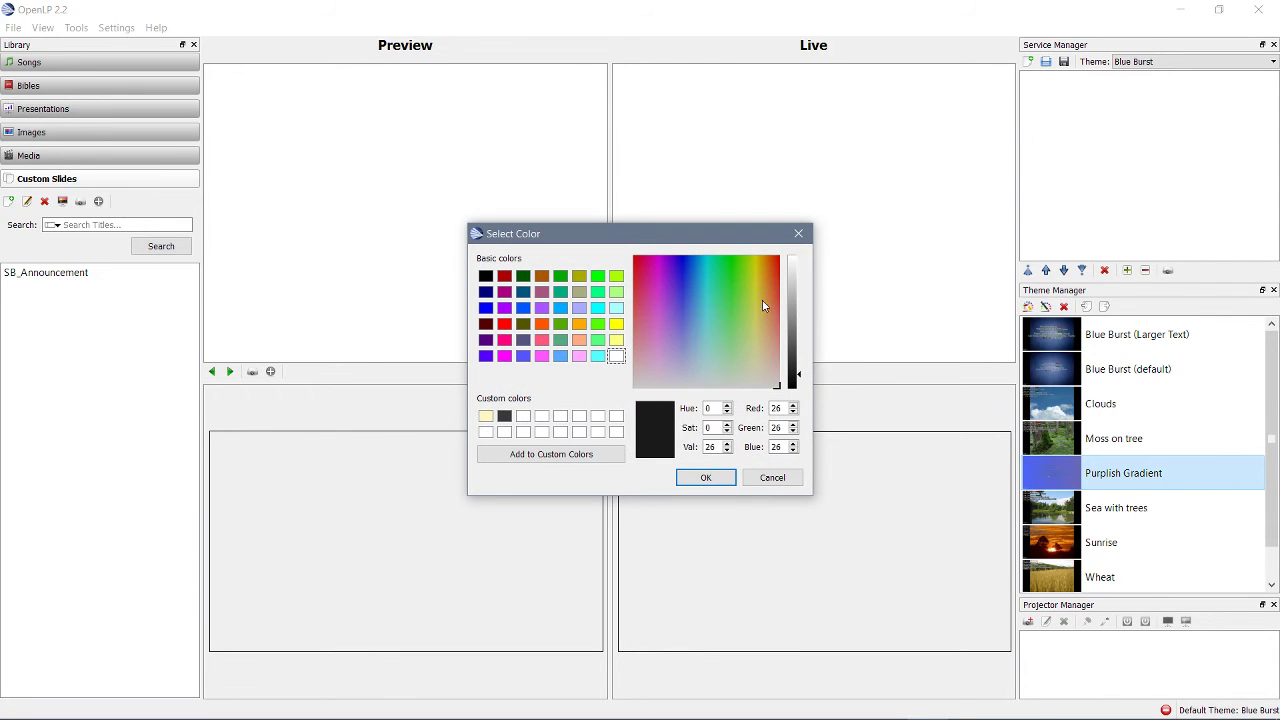
pyautogui.click(793, 281)
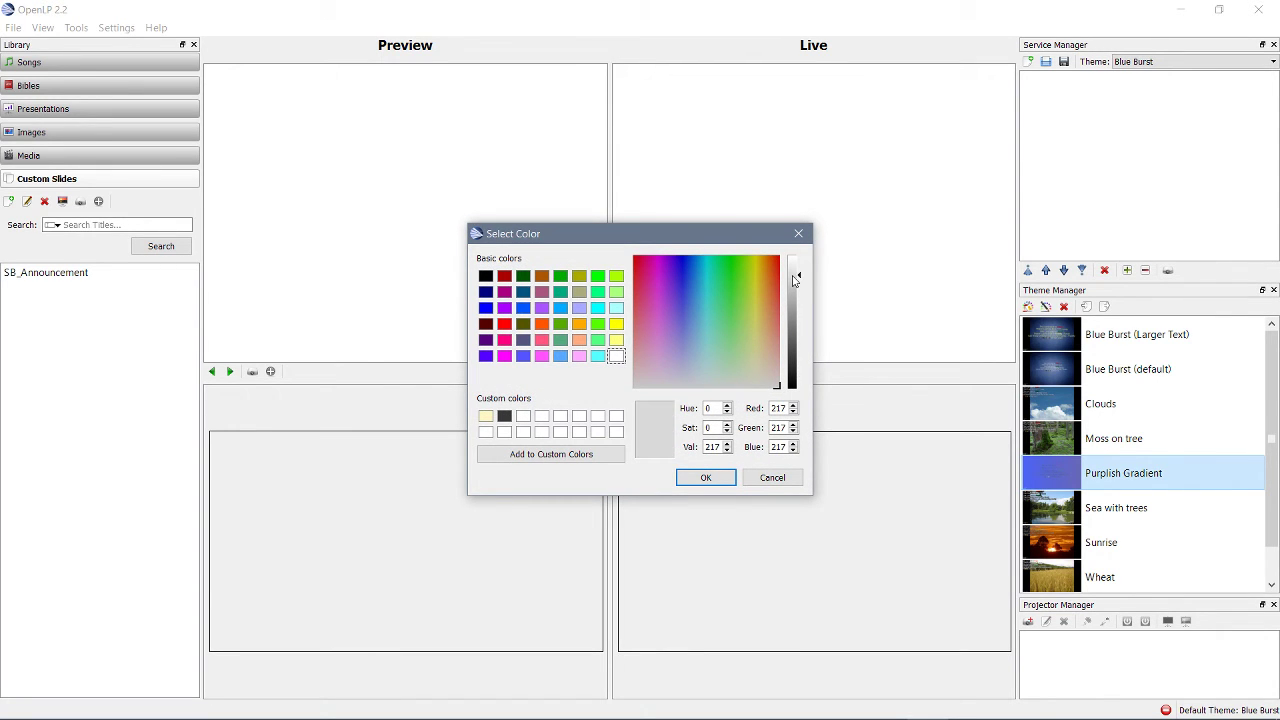
pyautogui.click(616, 340)
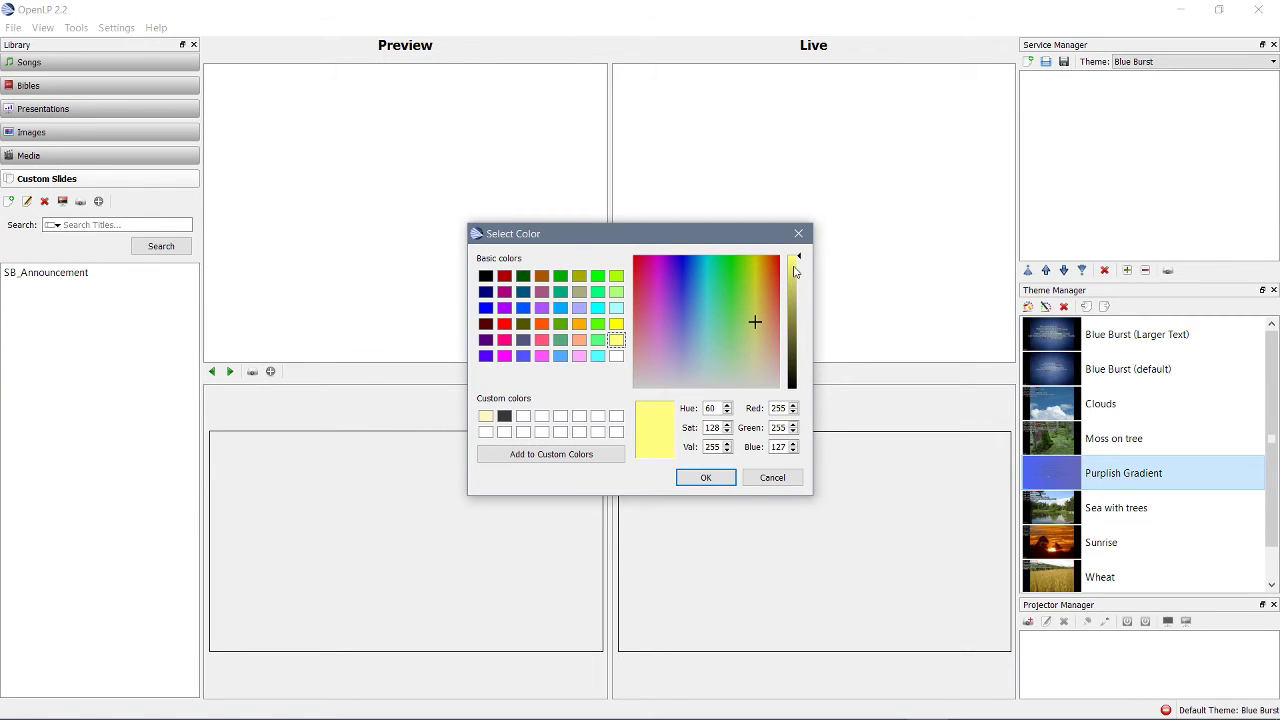
pyautogui.click(701, 478)
# - Return to the main font settings and enlarge the main text to 34pt
pyautogui.click(699, 474)
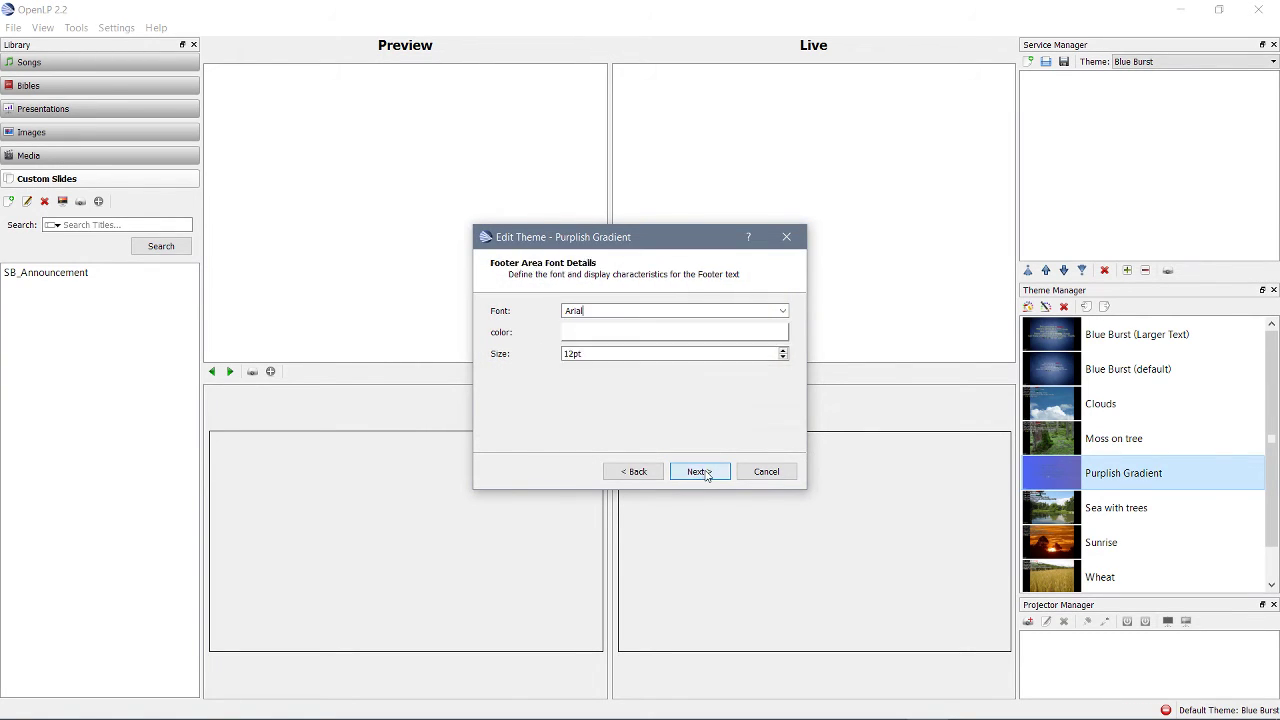
pyautogui.click(700, 474)
pyautogui.click(704, 474)
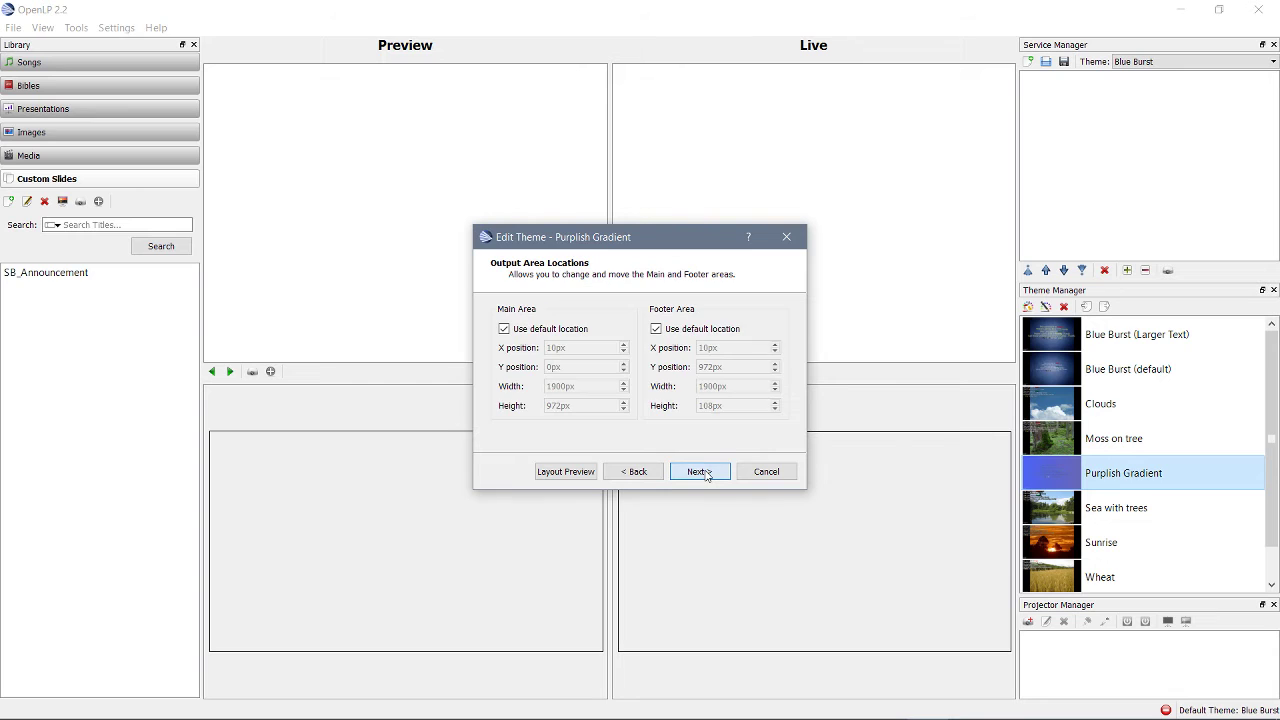
pyautogui.click(648, 471)
pyautogui.click(648, 471)
pyautogui.click(634, 472)
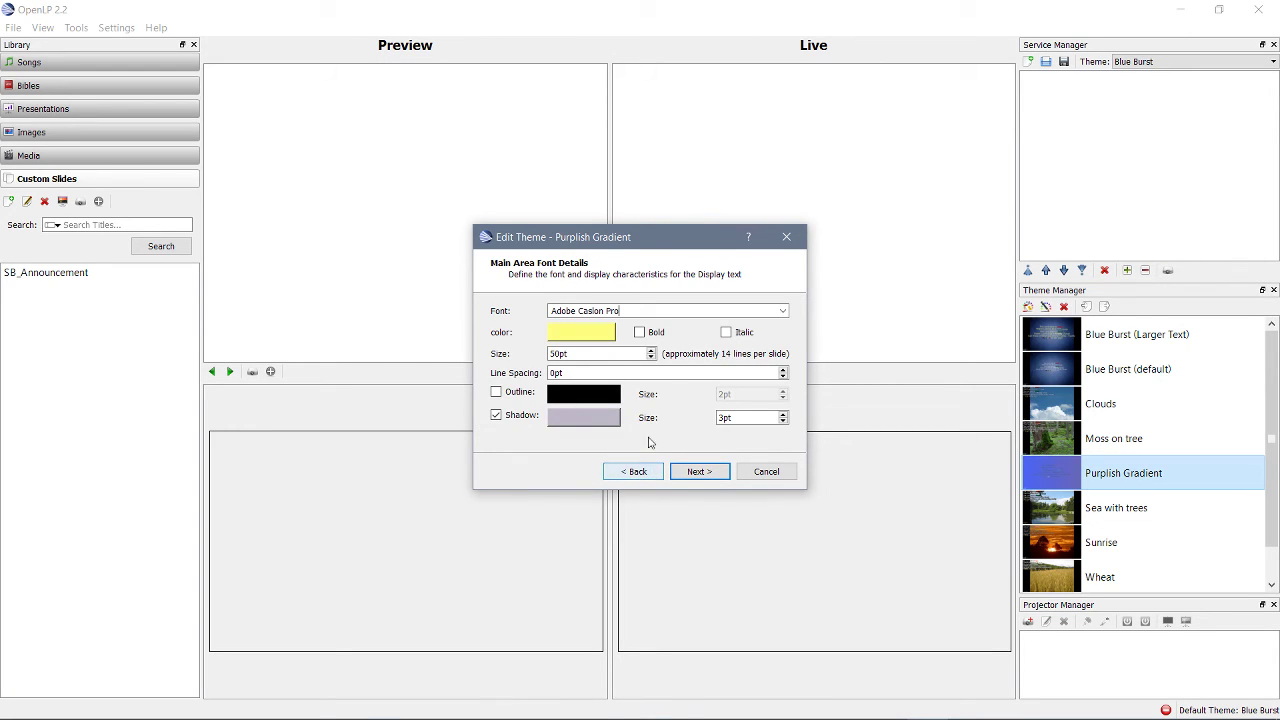
pyautogui.click(651, 353)
pyautogui.click(651, 351)
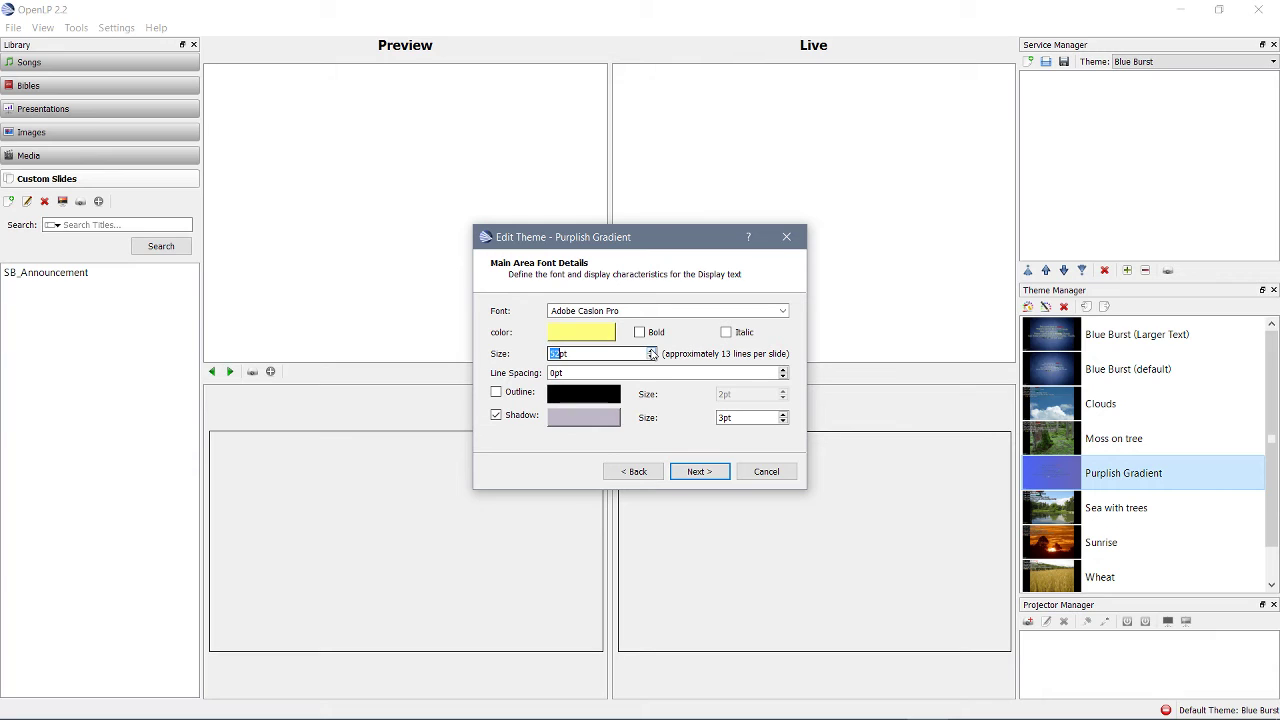
# - Step through the remaining theme pages and save the edited Purplish Gradient theme
pyautogui.click(699, 471)
pyautogui.click(699, 471)
pyautogui.click(699, 471)
pyautogui.click(699, 471)
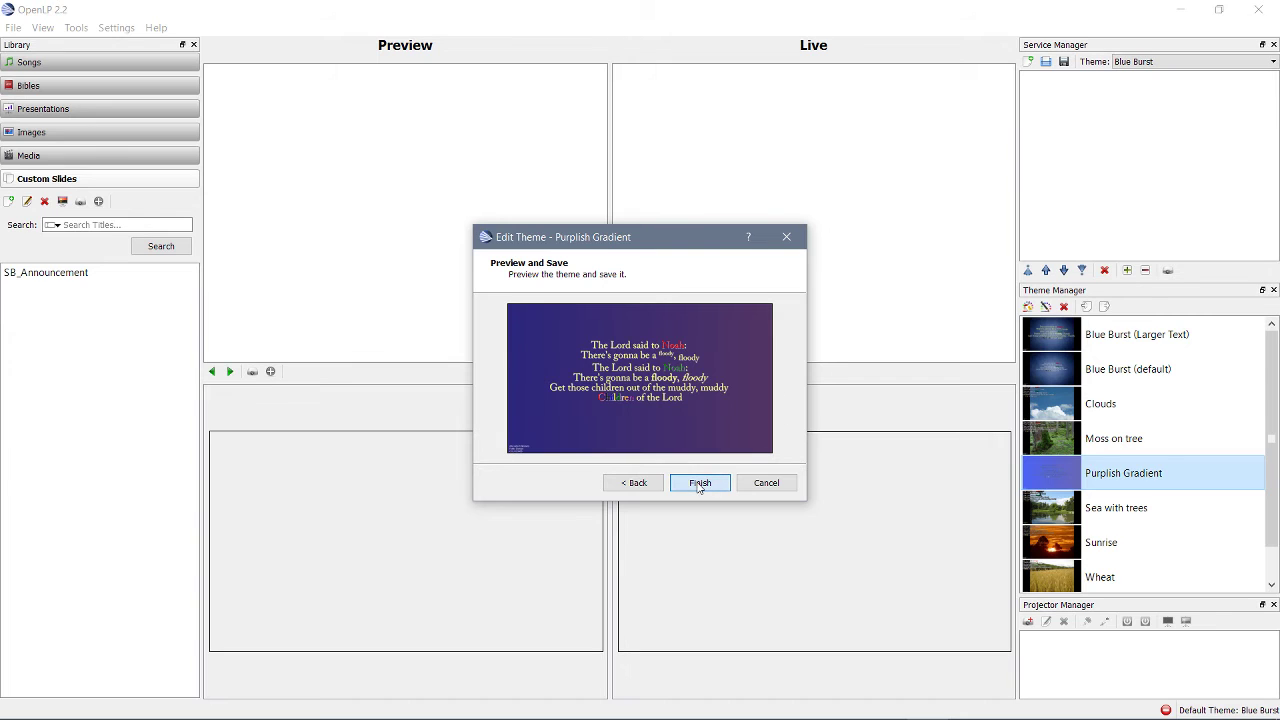
pyautogui.click(699, 484)
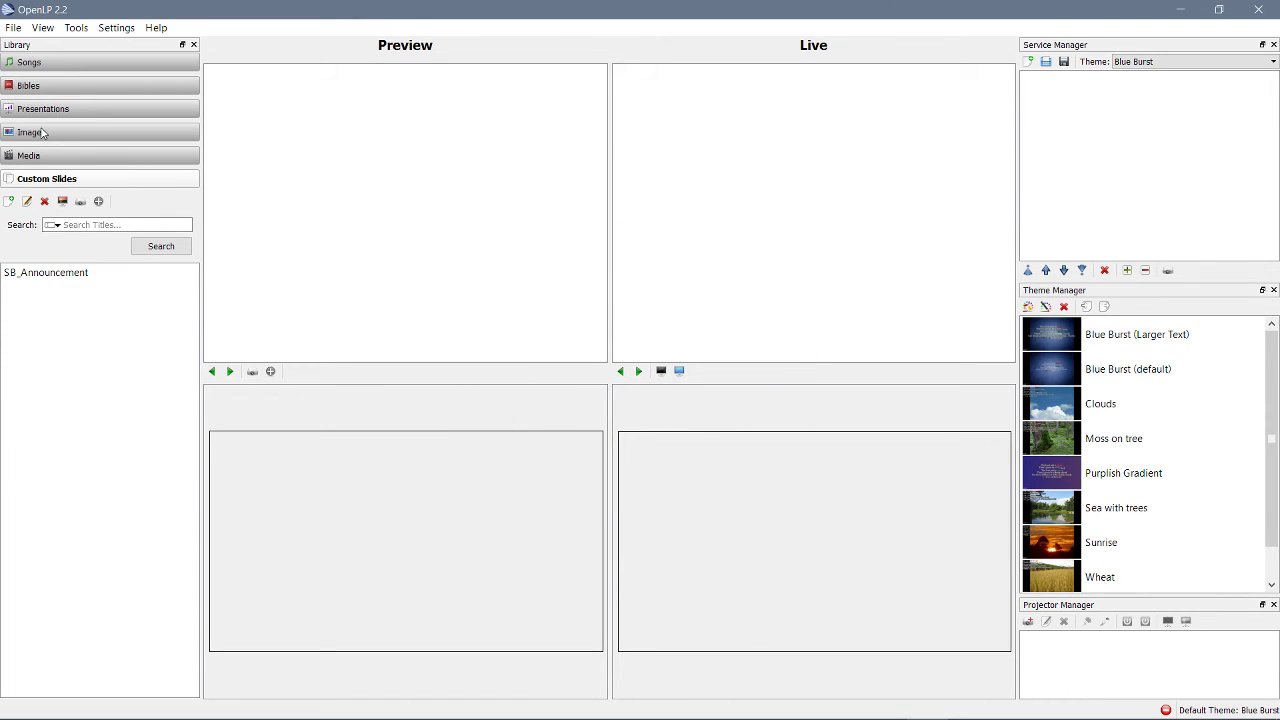
# - Add All Hail the Power of Jesus Name to the service, use Purplish Gradient as service theme, go live
pyautogui.click(56, 63)
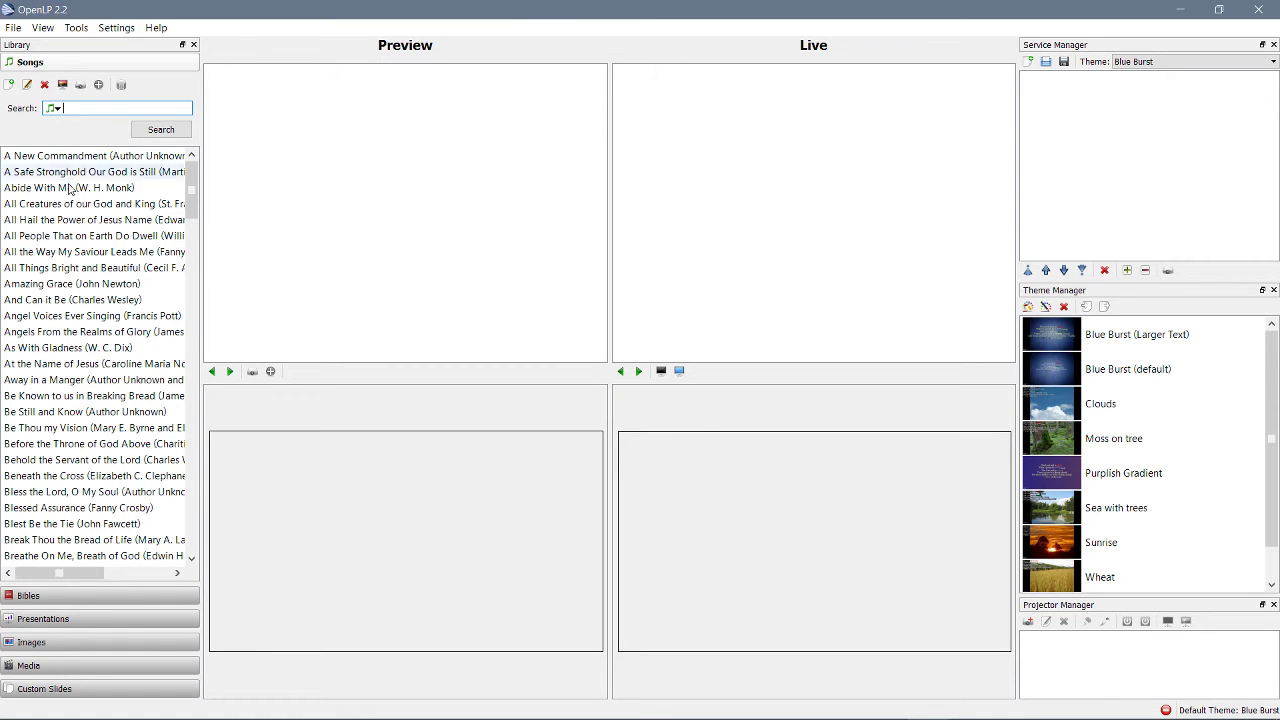
pyautogui.moveTo(72, 228); pyautogui.dragTo(1097, 146)
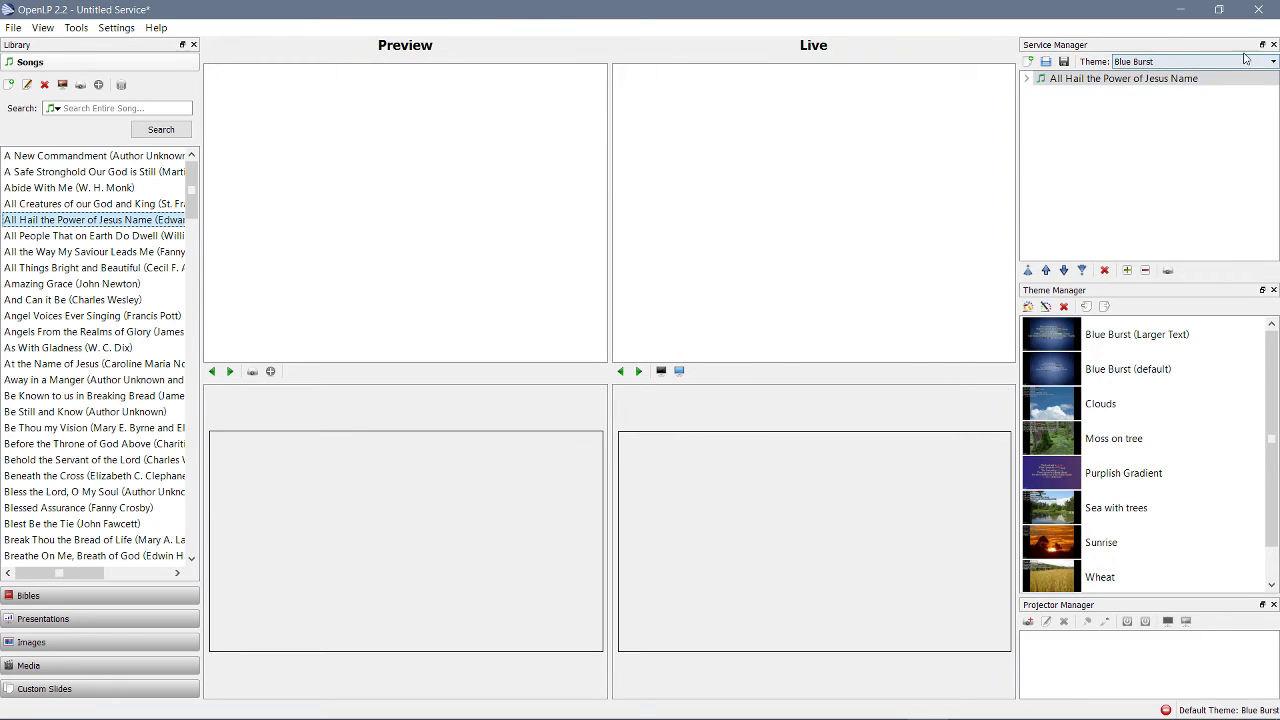
pyautogui.click(1273, 63)
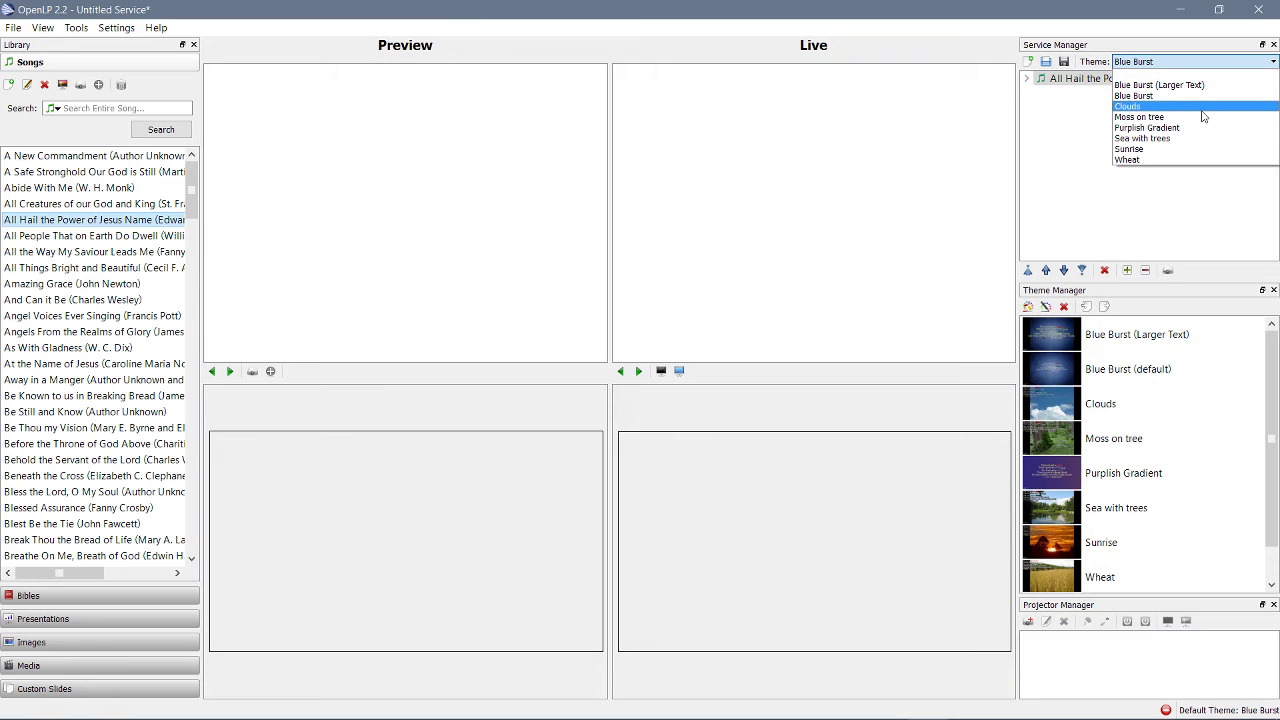
pyautogui.click(1191, 128)
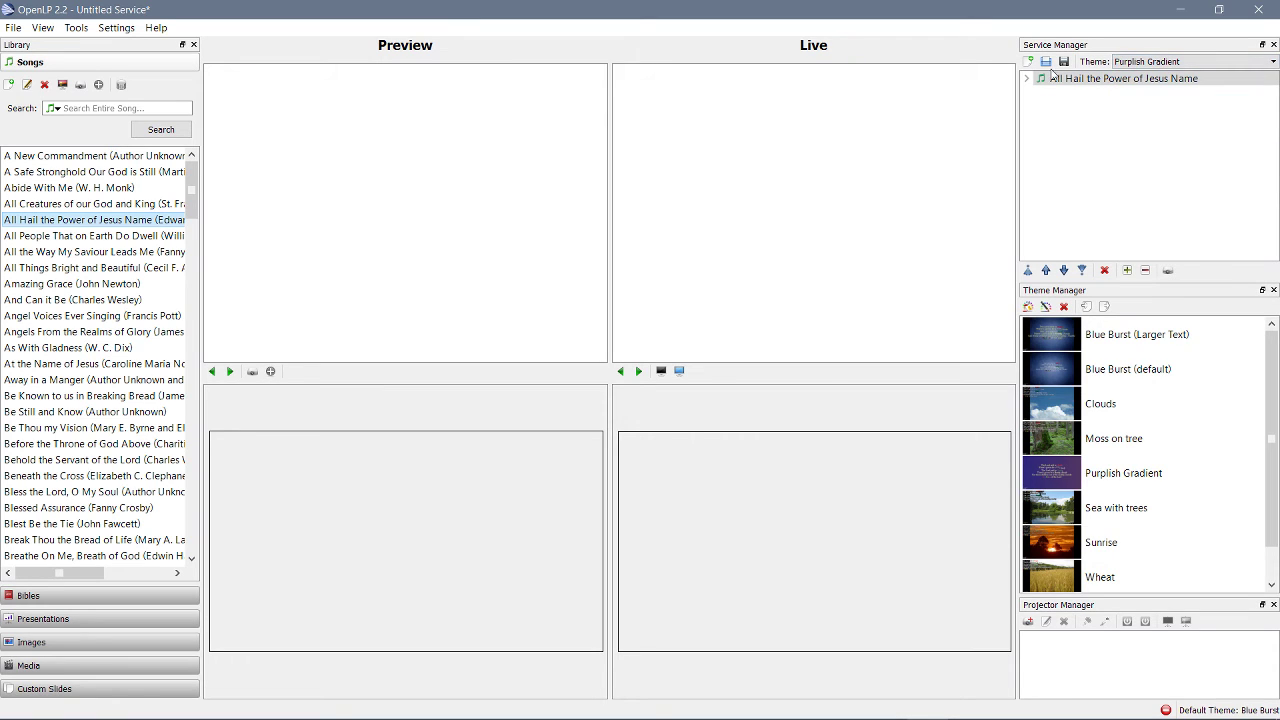
pyautogui.click(1054, 82)
pyautogui.doubleClick(1054, 82)
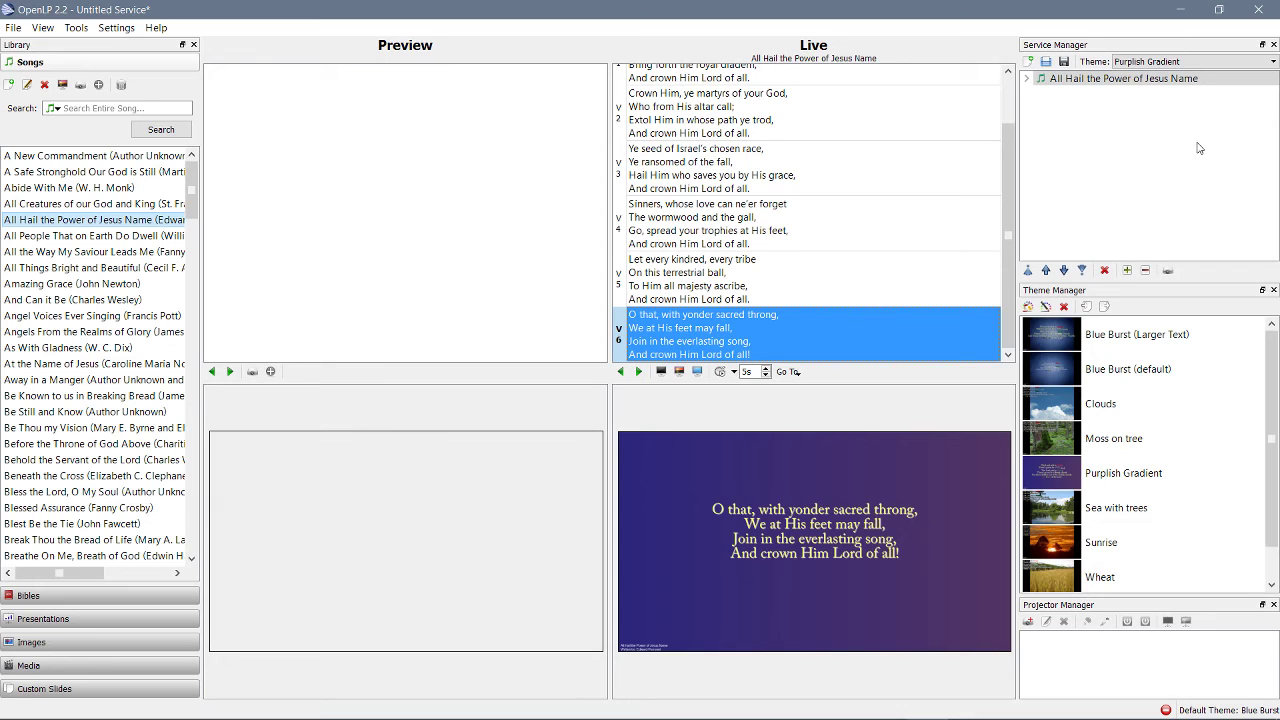
# - Add Angels From the Realms of Glory to the service, leaving the service theme unchanged
pyautogui.click(1272, 62)
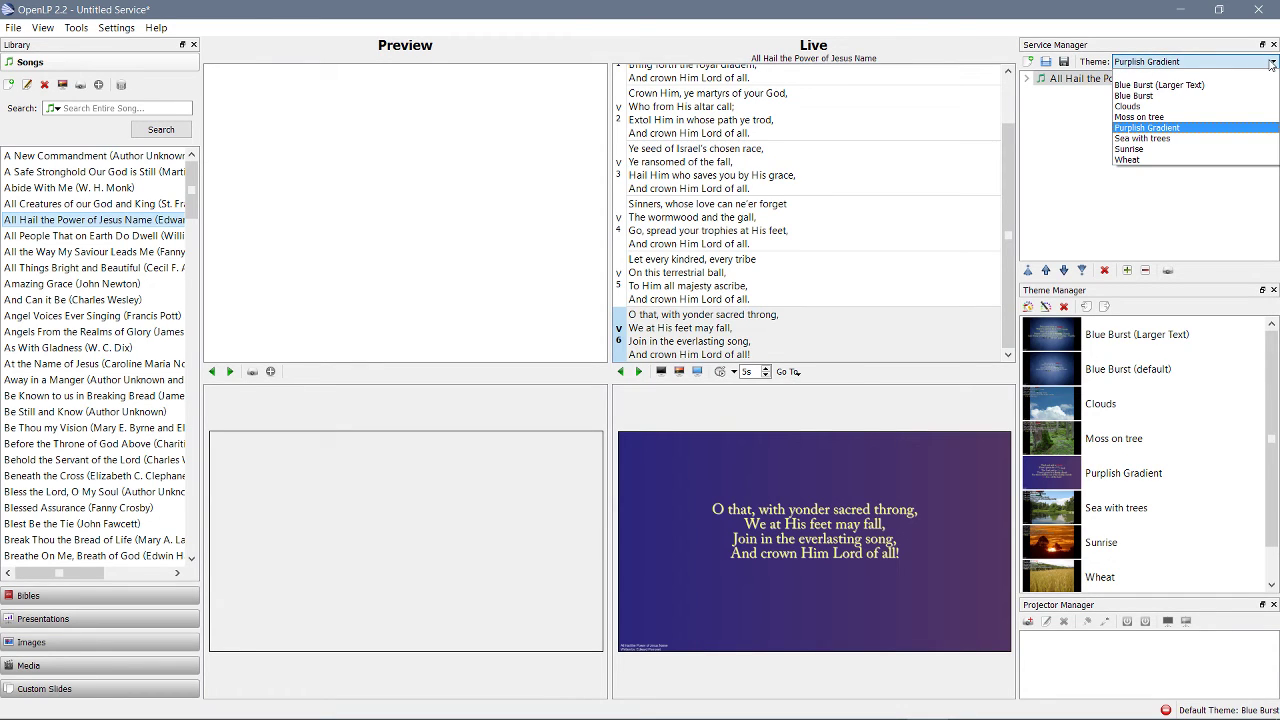
pyautogui.press('Escape')
pyautogui.moveTo(160, 332); pyautogui.dragTo(1201, 168)
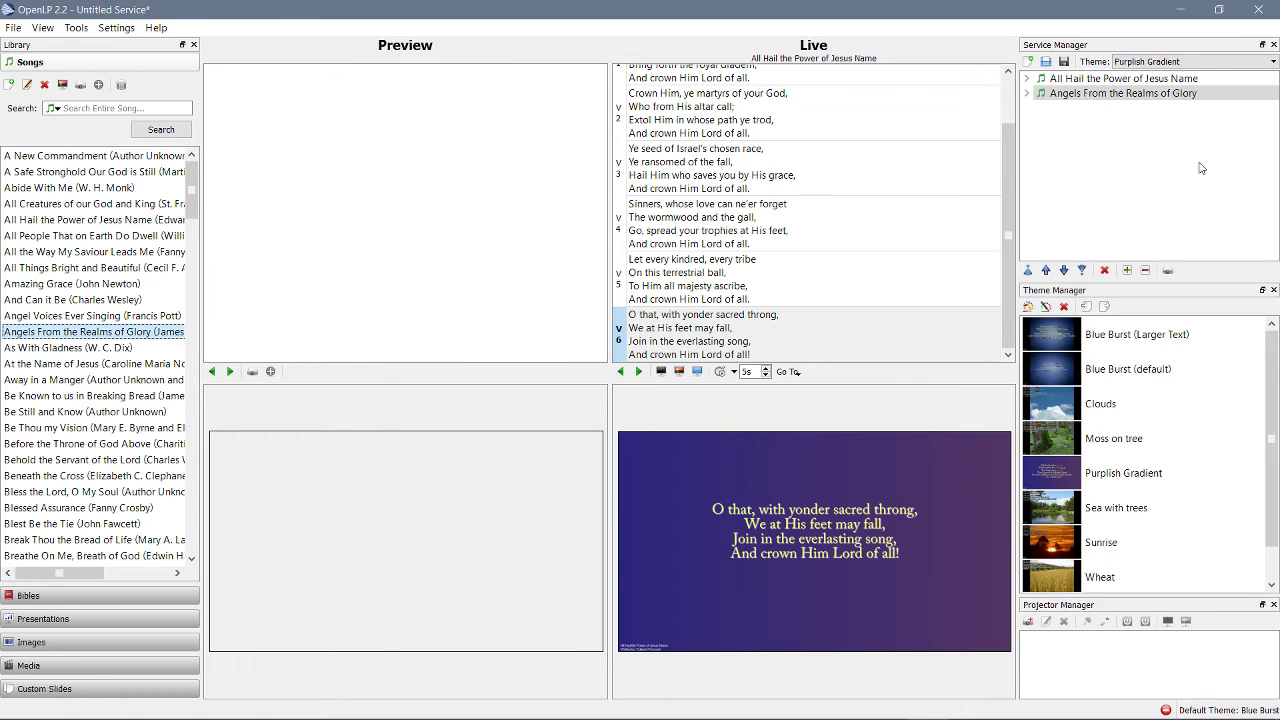
pyautogui.rightClick(1153, 95)
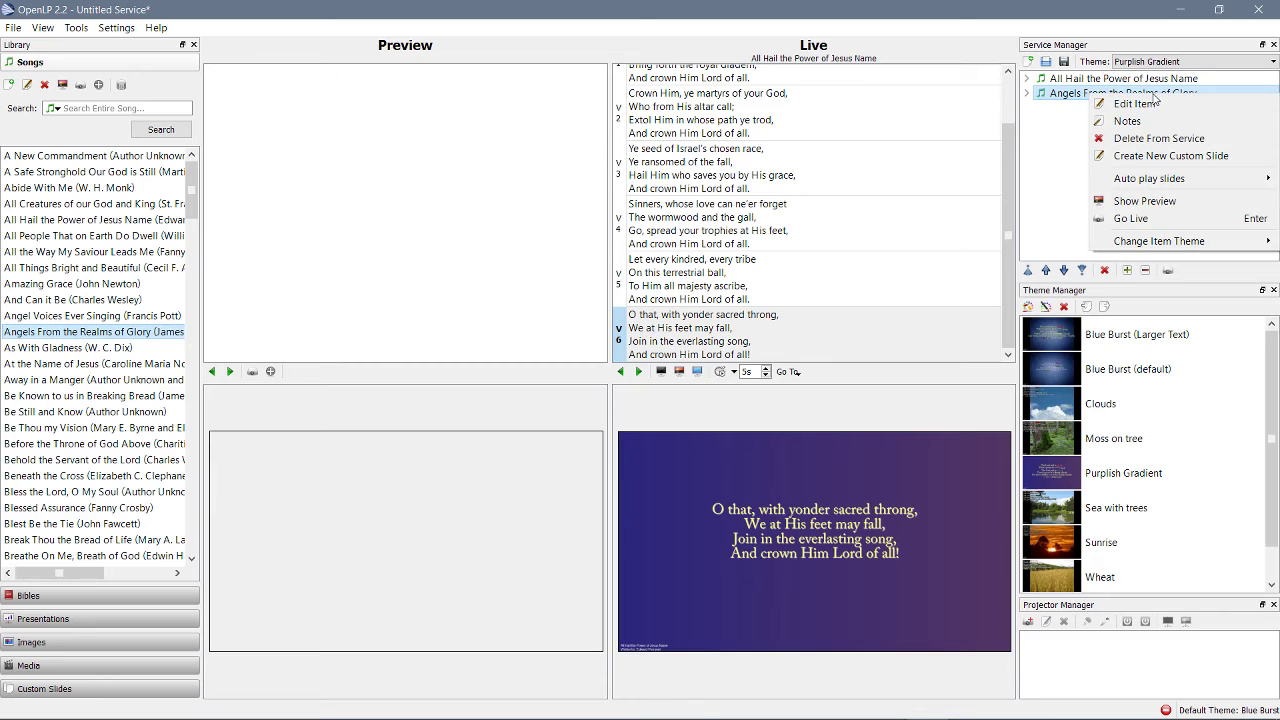
pyautogui.click(1066, 124)
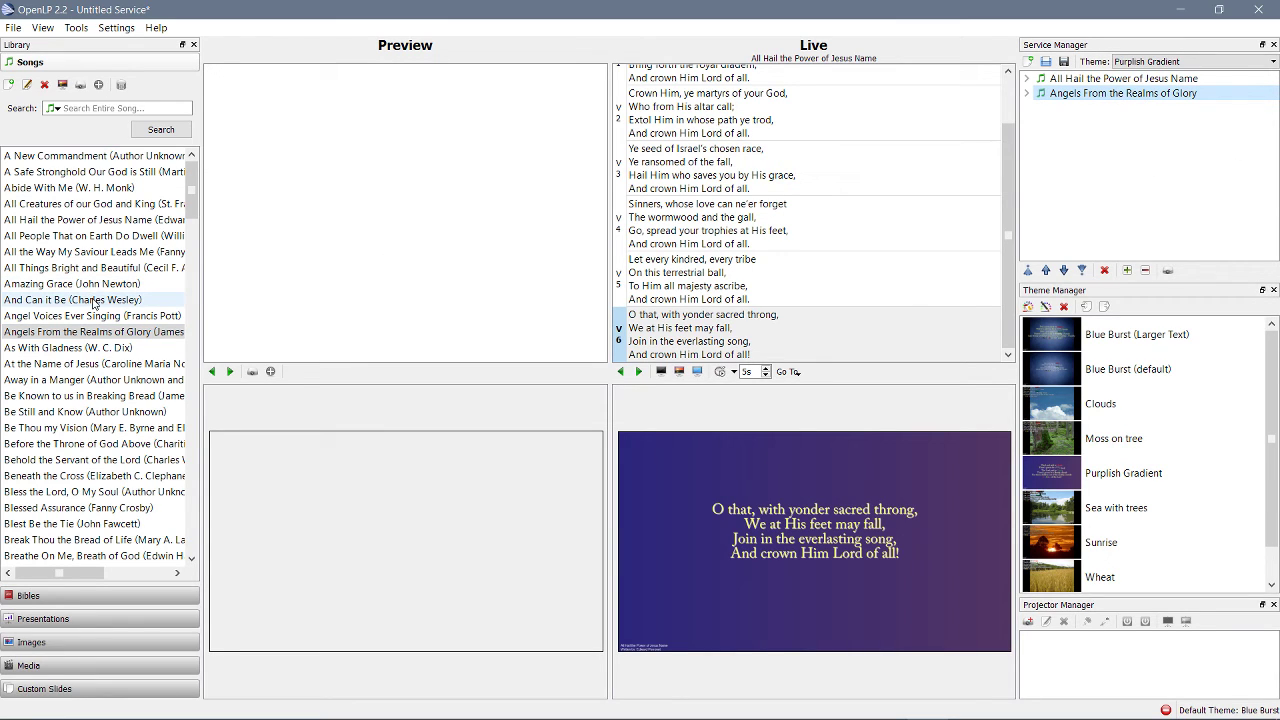
# - Add And Can it Be to the service and change its item theme to Clouds
pyautogui.rightClick(96, 302)
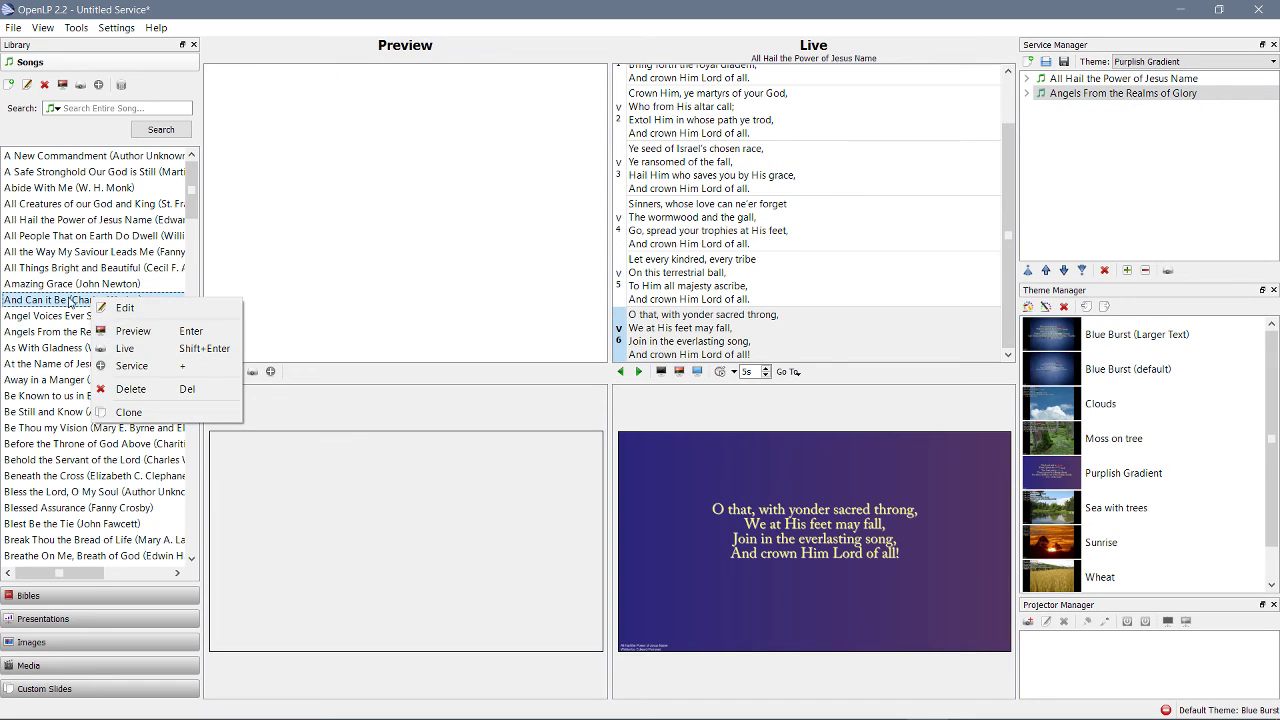
pyautogui.click(62, 300)
pyautogui.moveTo(62, 300); pyautogui.dragTo(1084, 195)
pyautogui.rightClick(1092, 107)
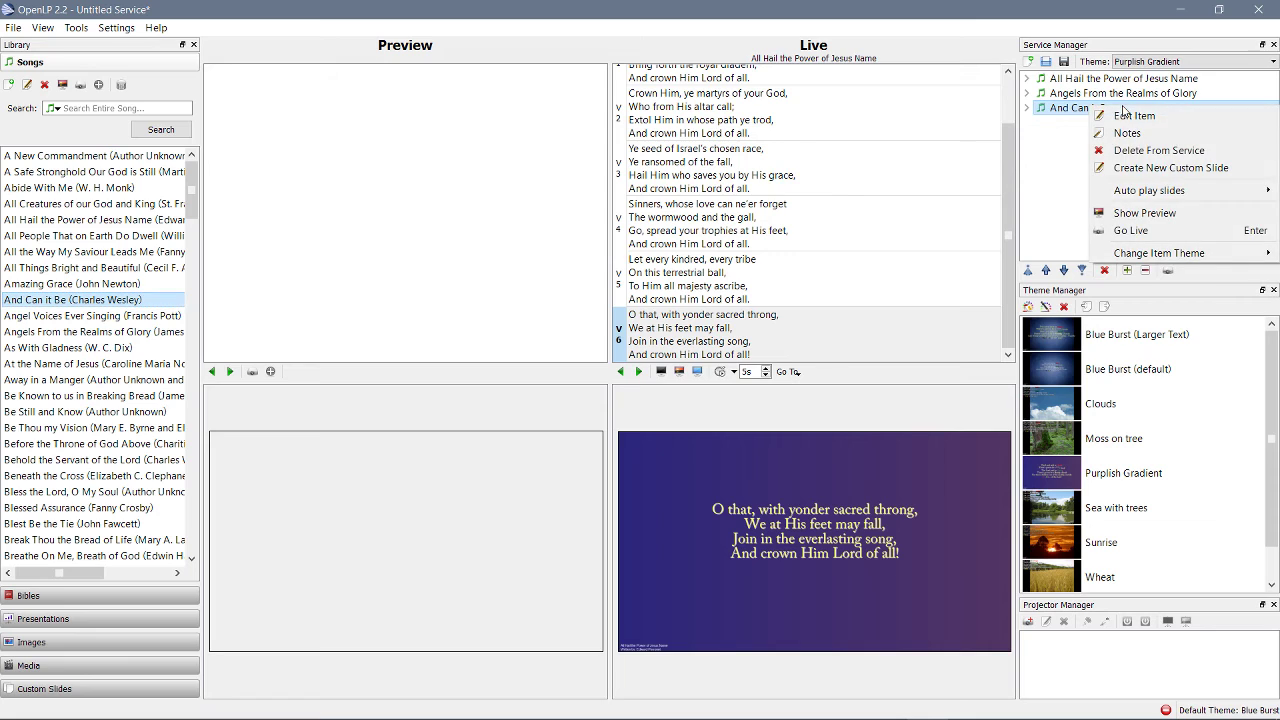
pyautogui.moveTo(1174, 256)
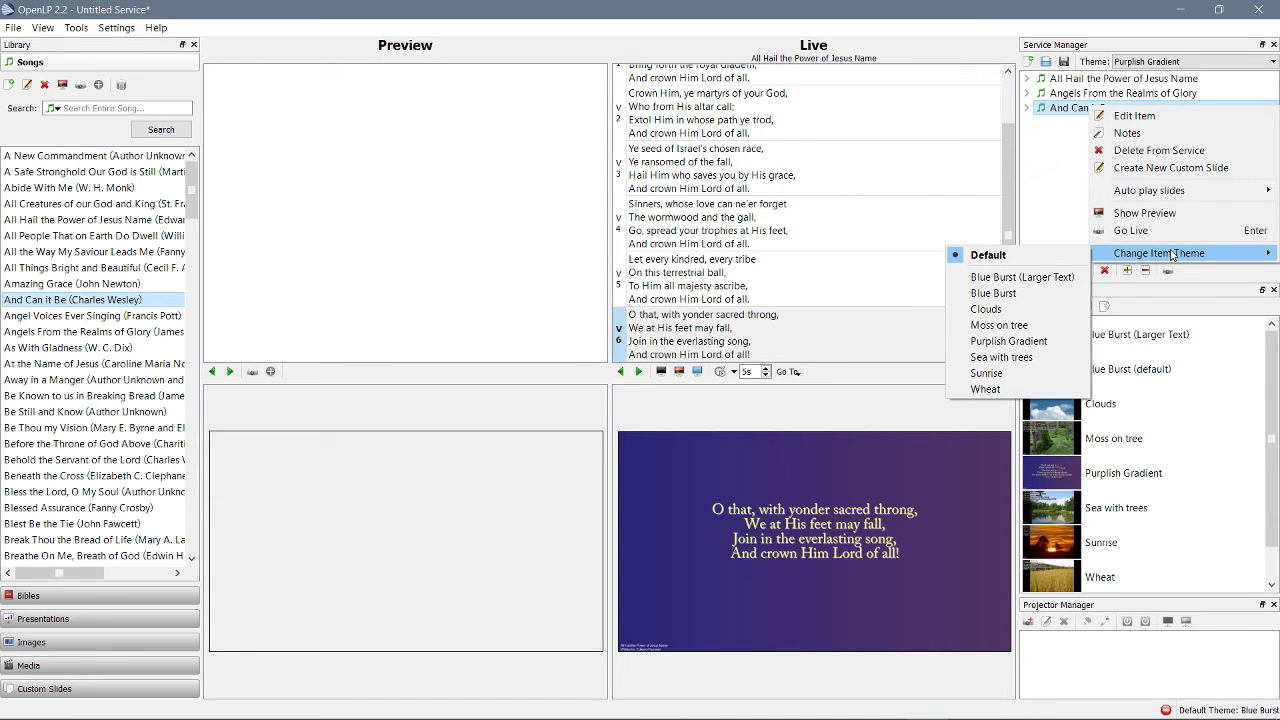
pyautogui.click(1027, 307)
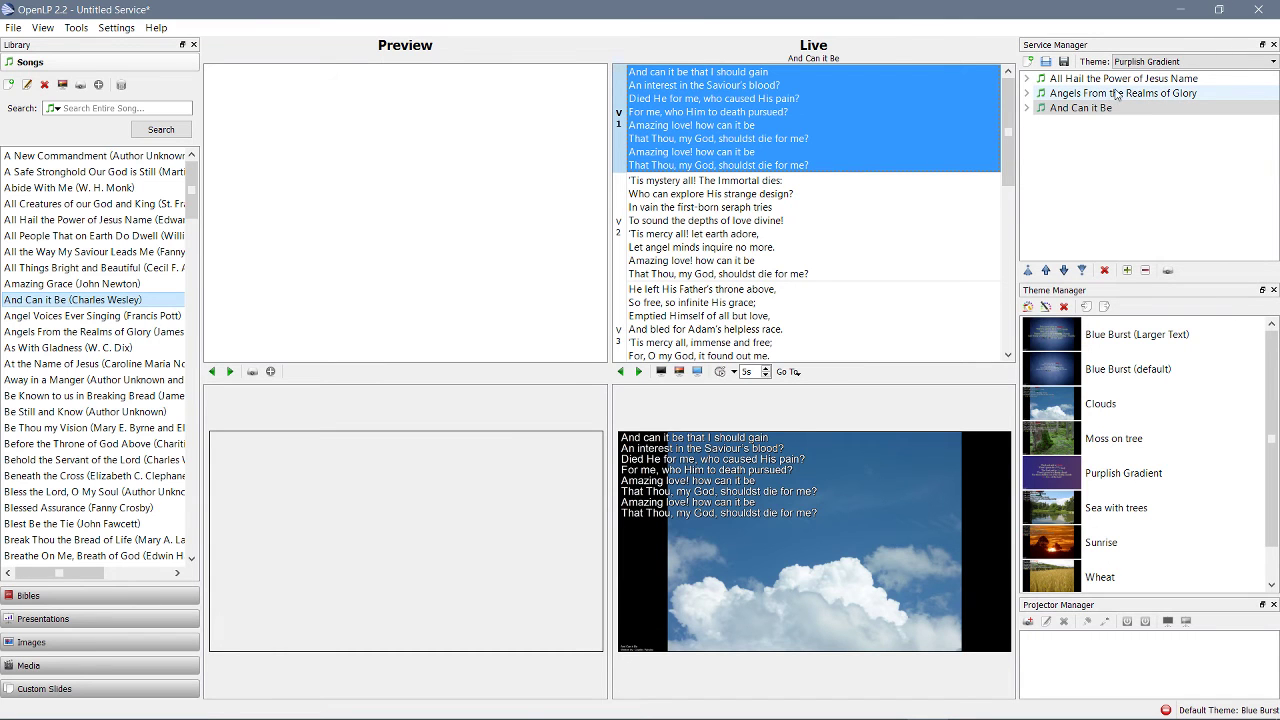
# - Look over the Angels From the Realms of Glory item options without changing anything
pyautogui.click(1117, 93)
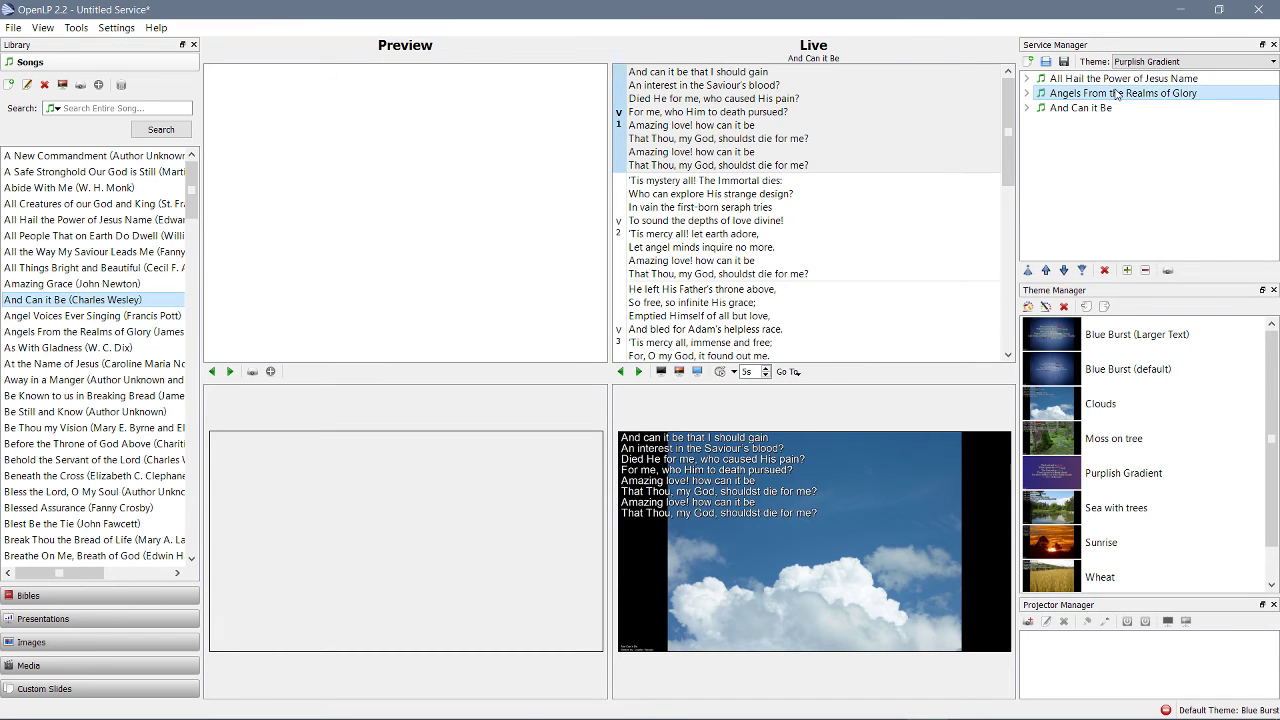
pyautogui.rightClick(1118, 95)
pyautogui.moveTo(1139, 240)
pyautogui.click(1085, 179)
pyautogui.click(1101, 112)
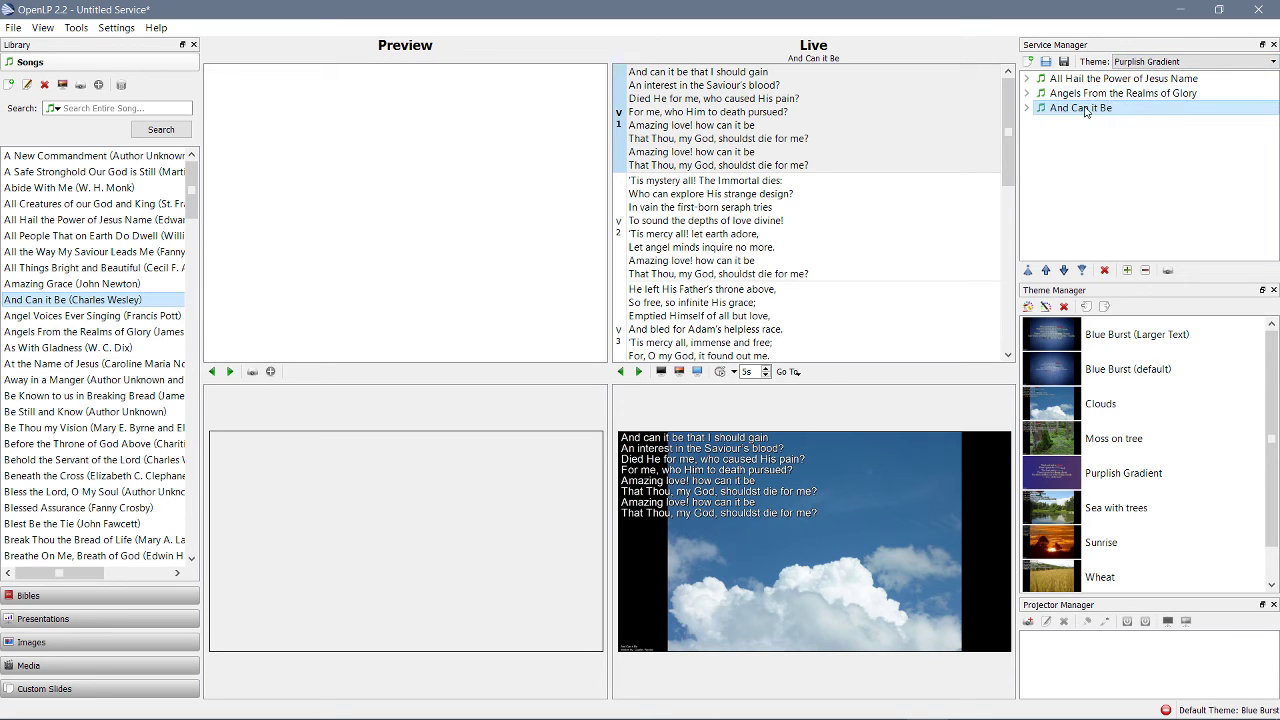
# - Send Angels From the Realms of Glory live and set the service theme to the blank entry
pyautogui.doubleClick(1087, 95)
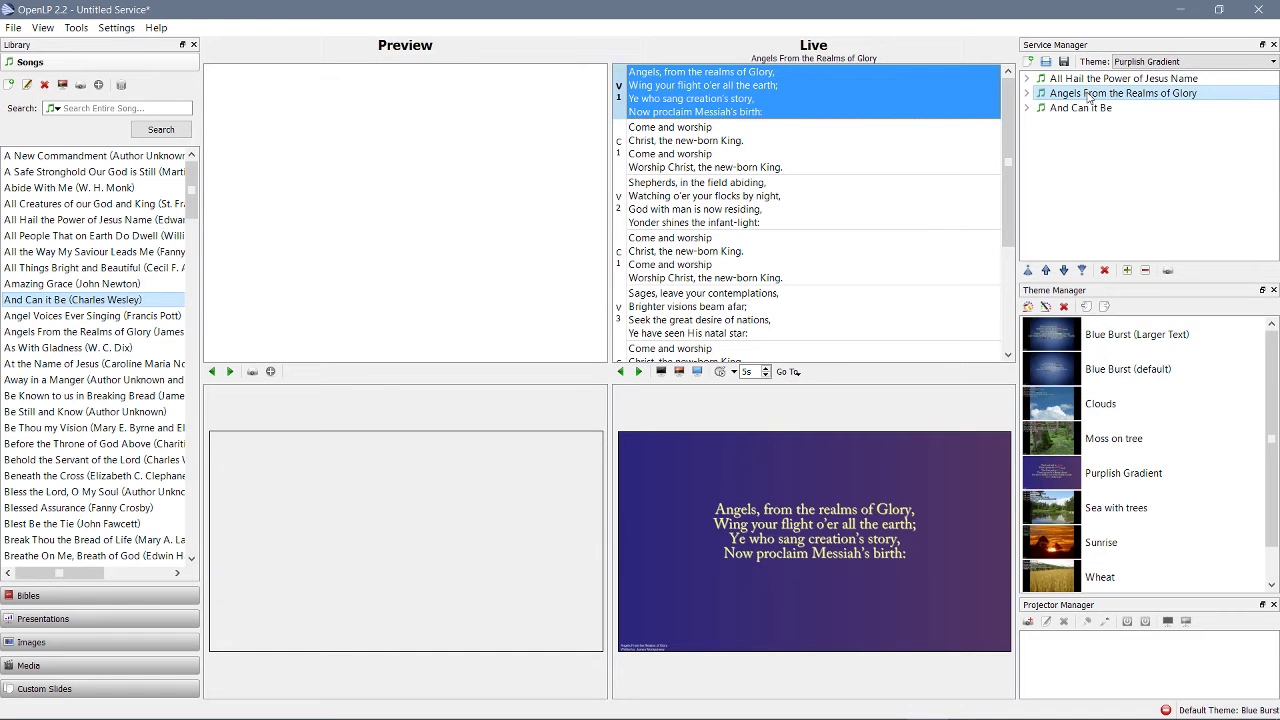
pyautogui.rightClick(1087, 95)
pyautogui.moveTo(1128, 240)
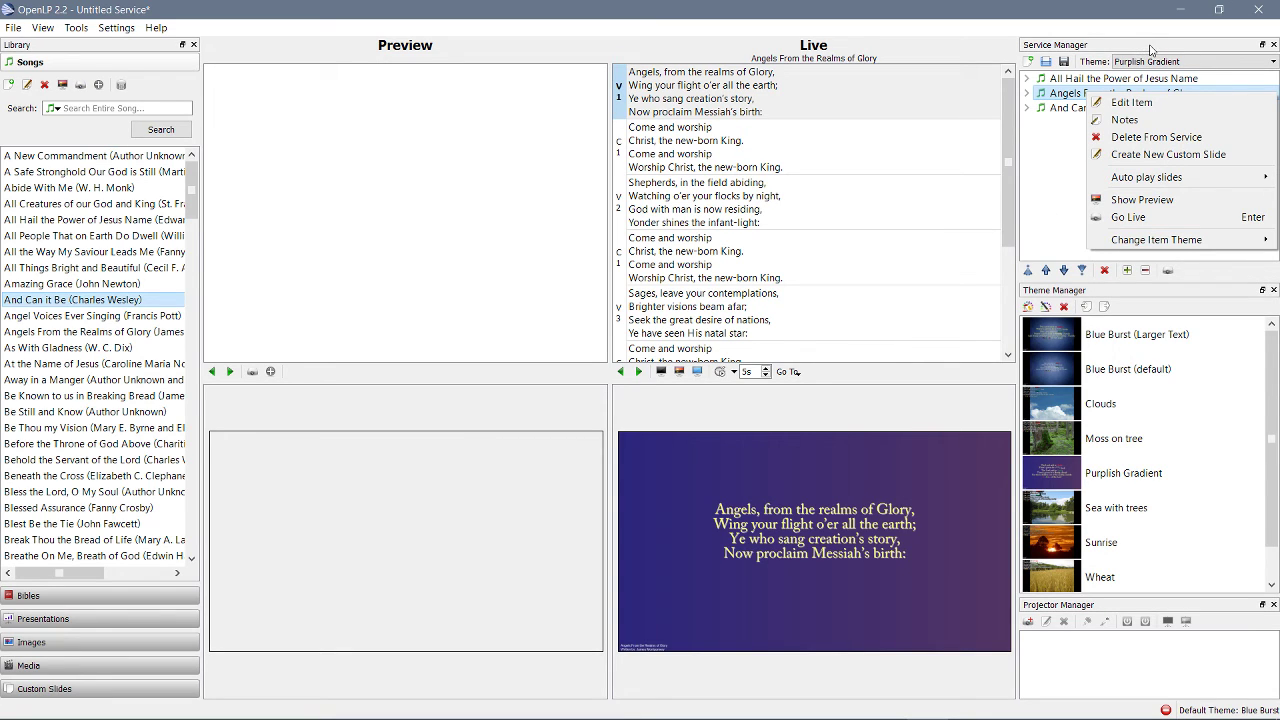
pyautogui.click(1150, 50)
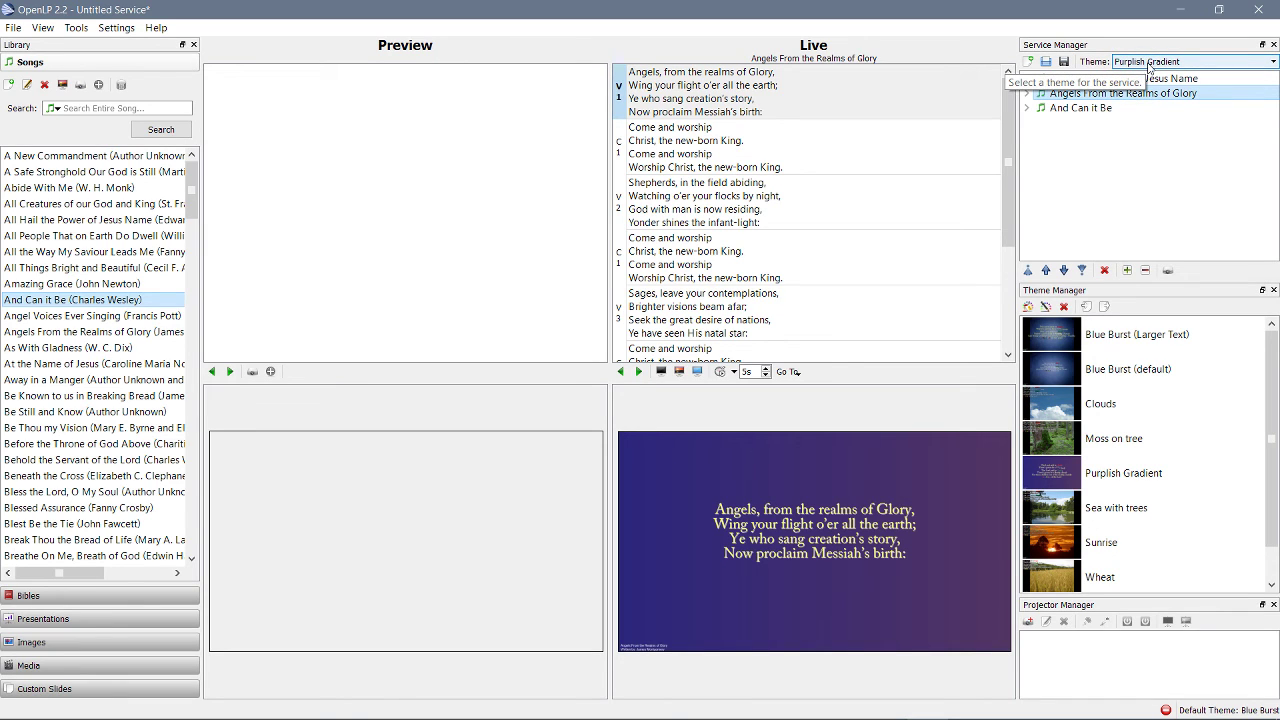
pyautogui.click(1149, 63)
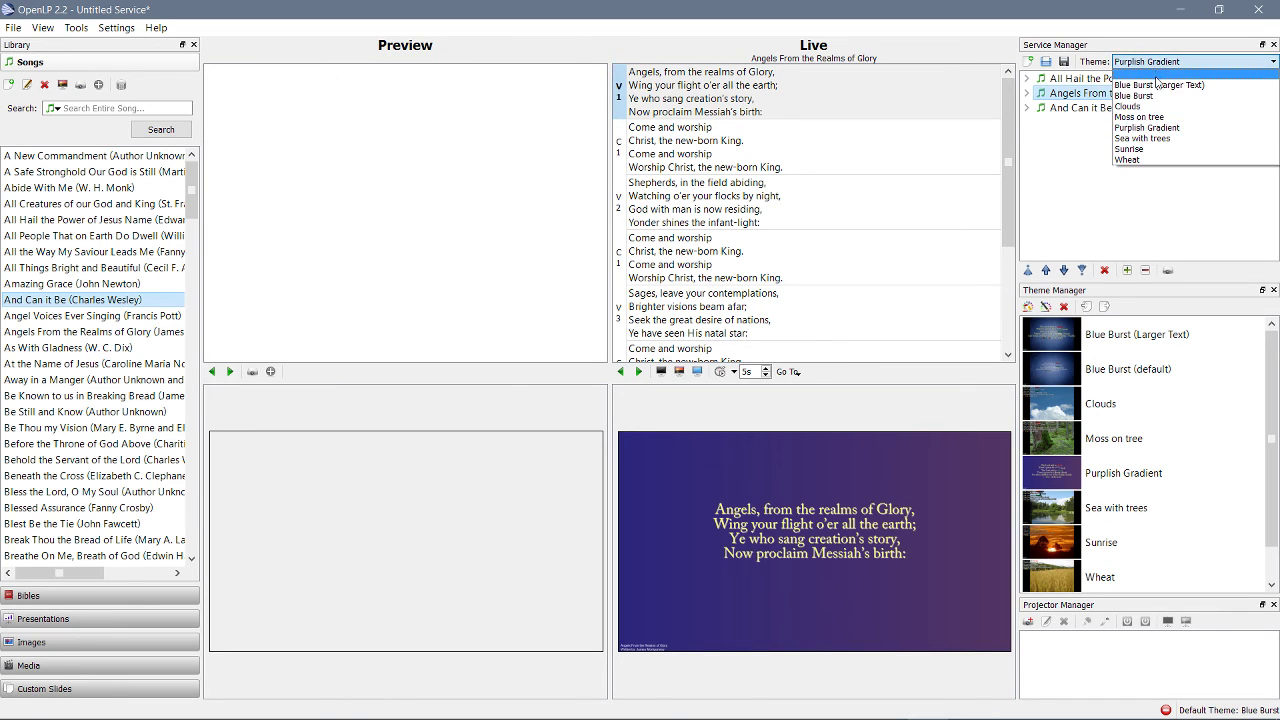
pyautogui.click(1157, 82)
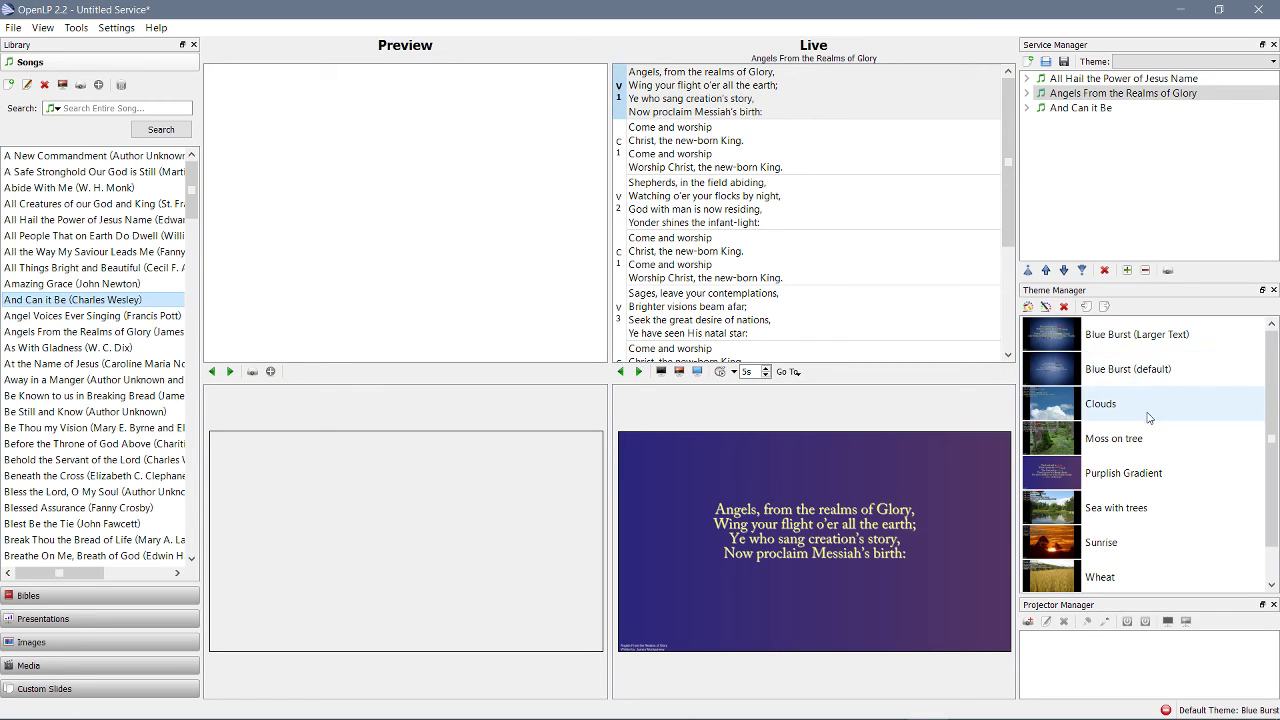
# - Select Blue Burst (default) and close the service theme list with no theme chosen
pyautogui.click(1177, 373)
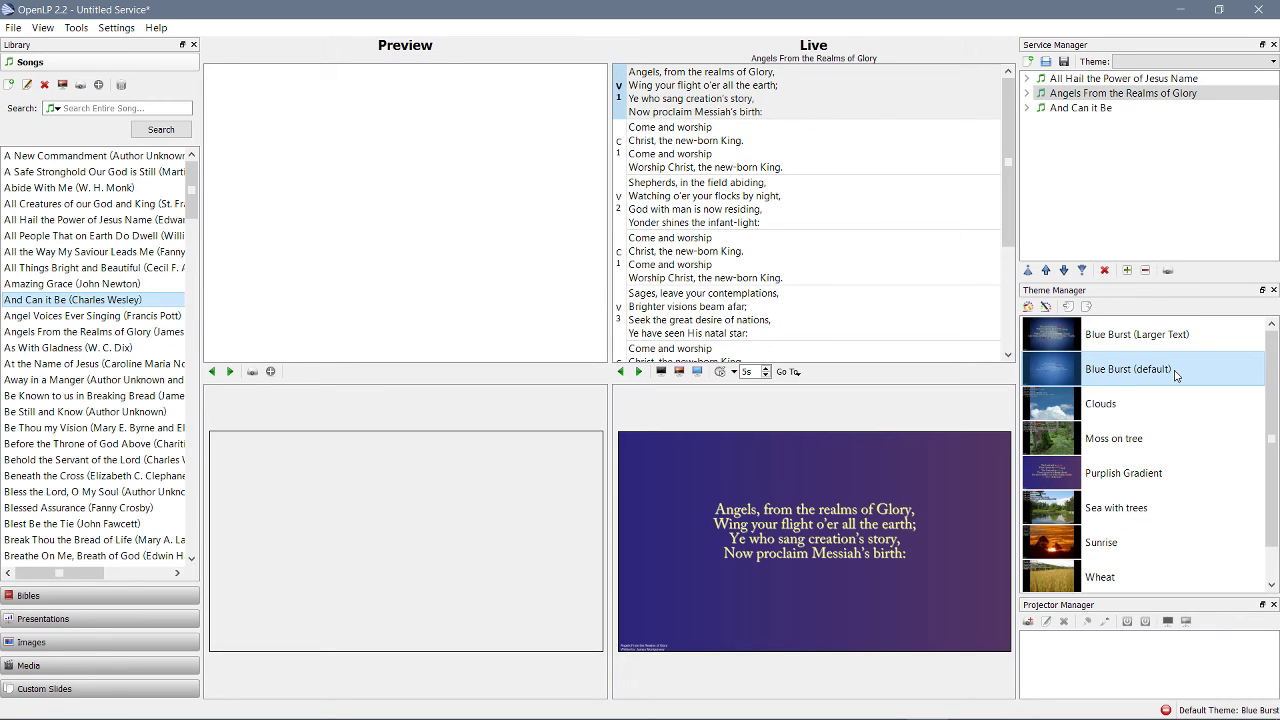
pyautogui.click(1231, 63)
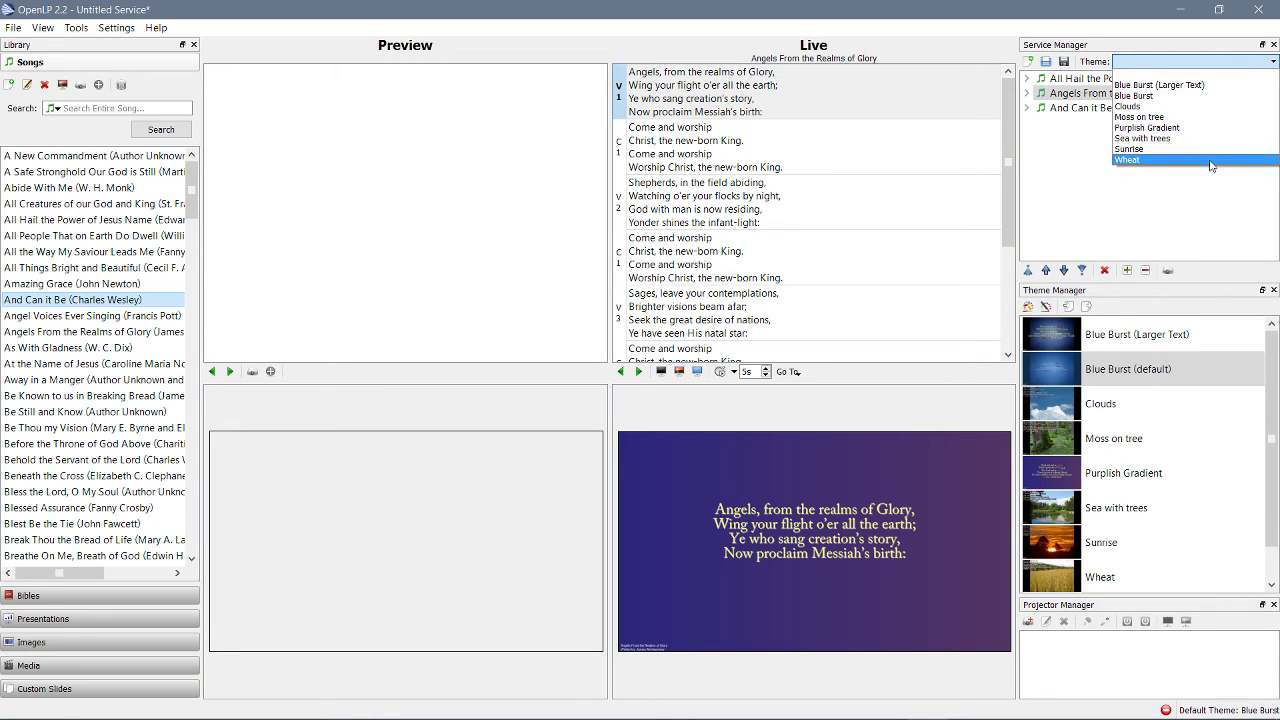
pyautogui.click(1213, 78)
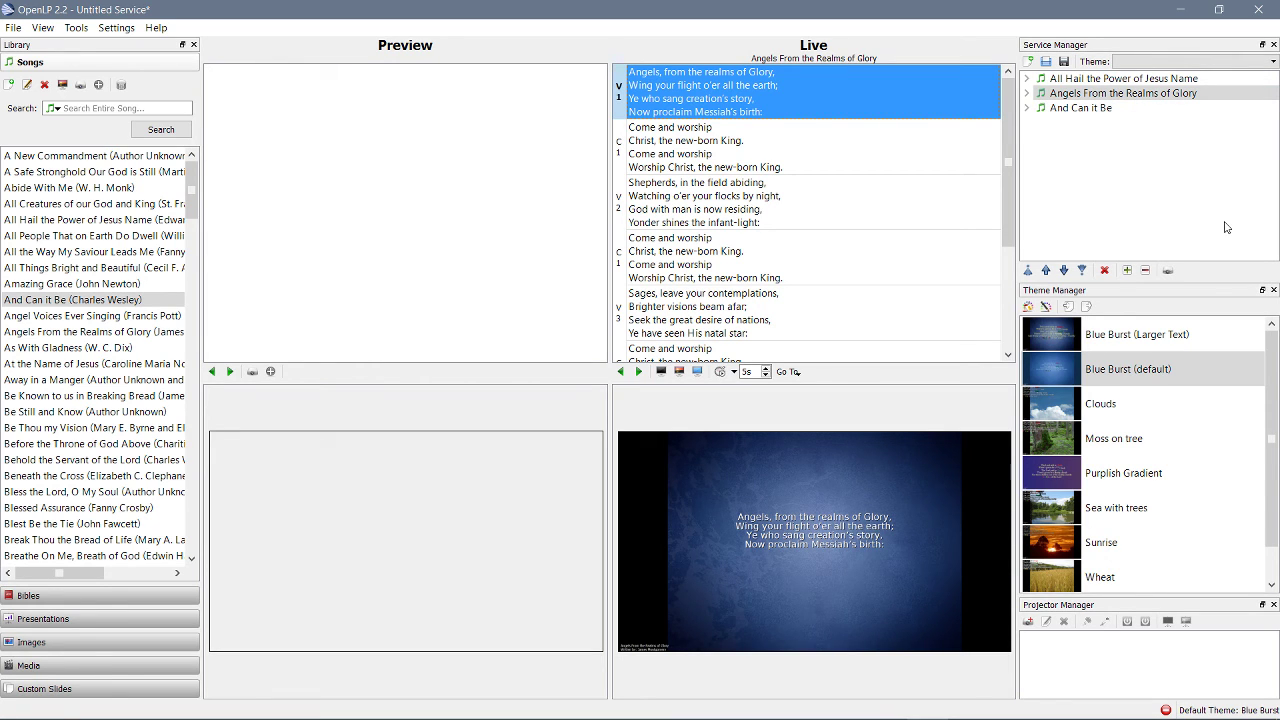
# - Set Purplish Gradient as the global default theme
pyautogui.click(1180, 477)
pyautogui.rightClick(1180, 477)
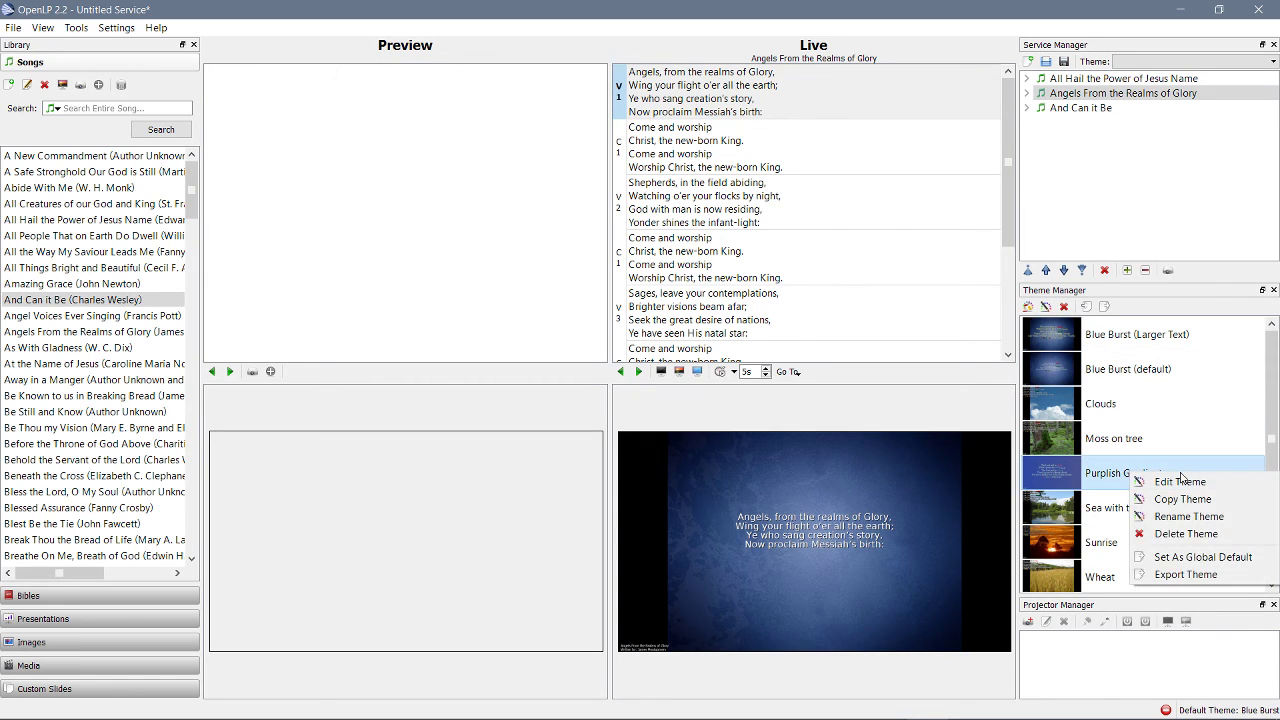
pyautogui.click(1209, 564)
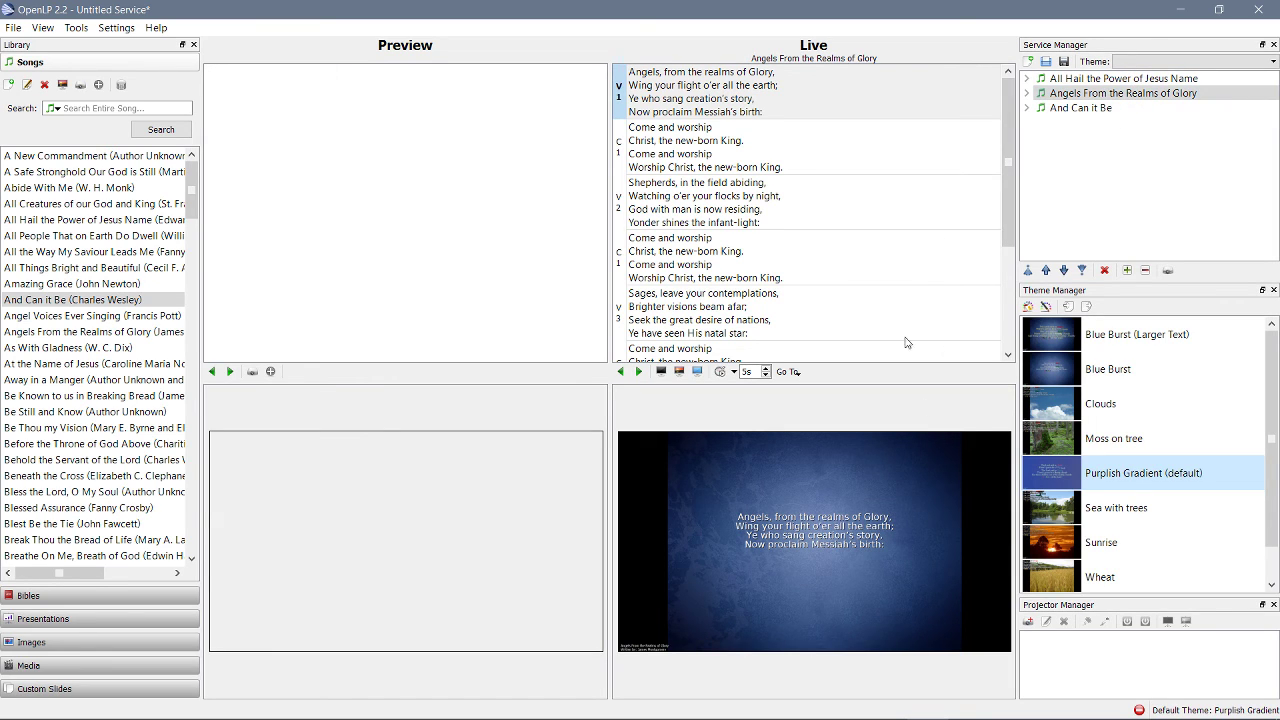
# - Show Angels From the Realms of Glory in the preview
pyautogui.click(1135, 96)
pyautogui.rightClick(1135, 96)
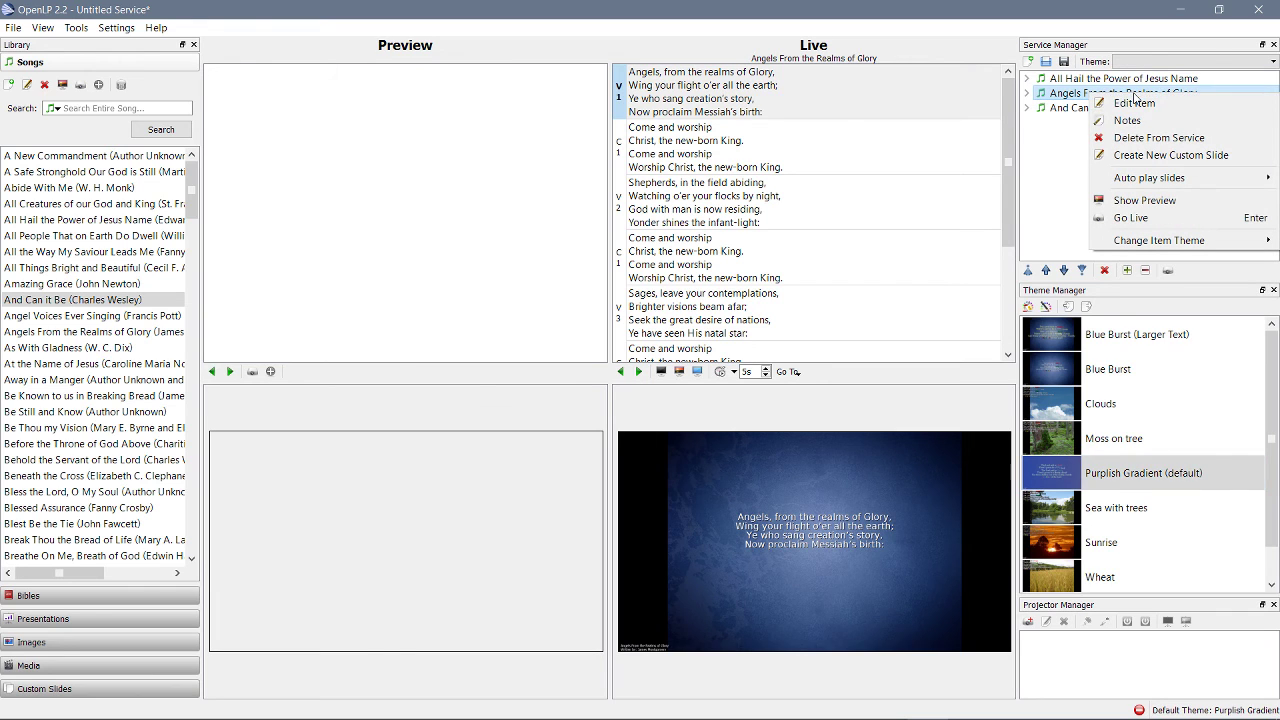
pyautogui.click(1144, 200)
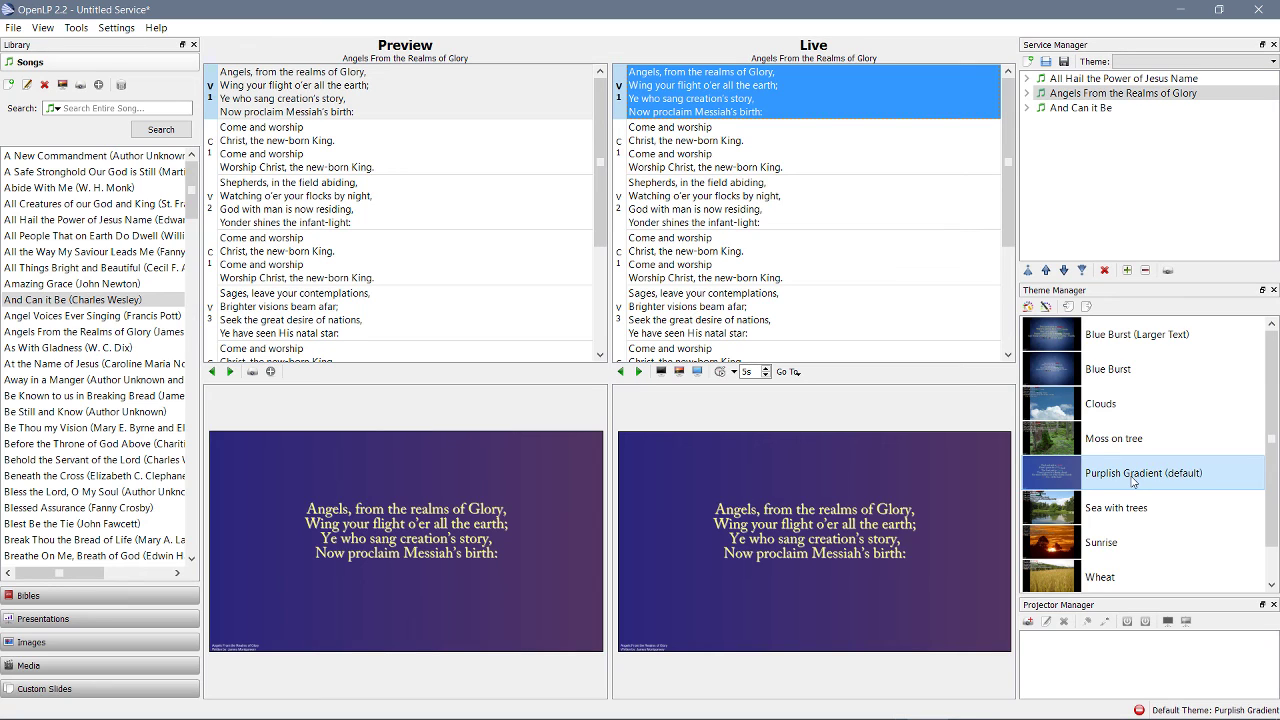
pyautogui.click(1274, 388)
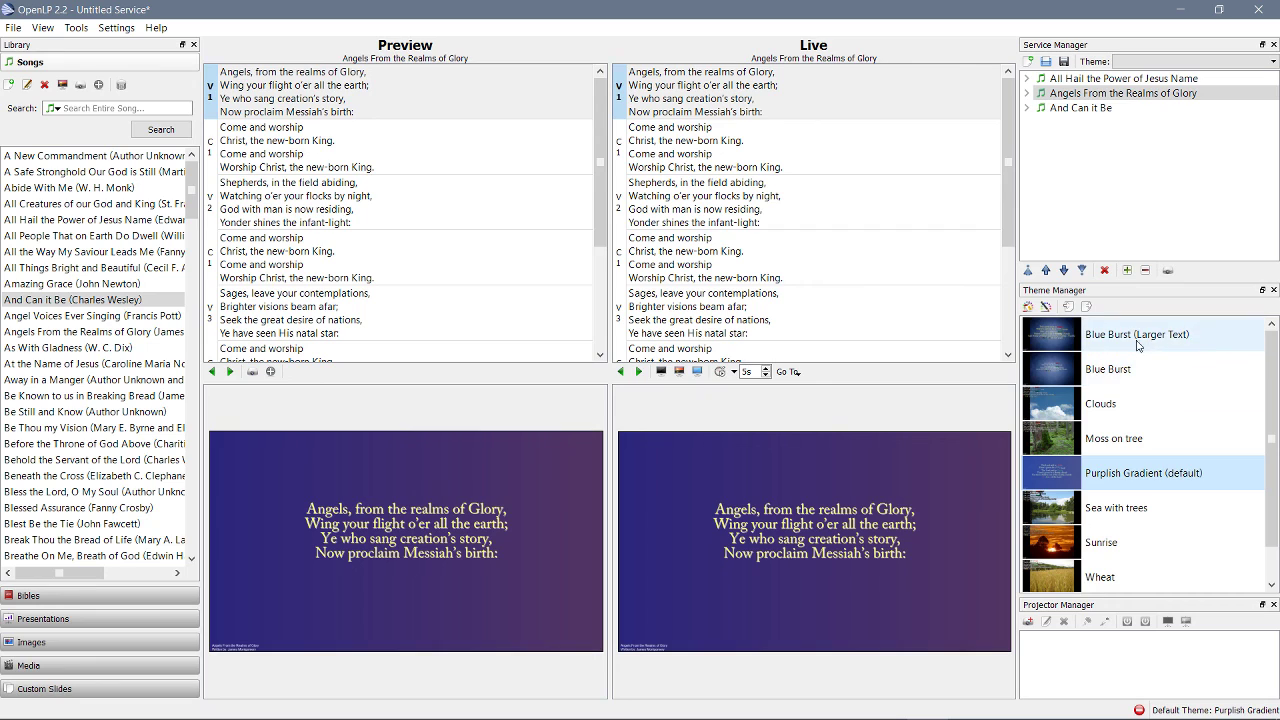
pyautogui.click(1127, 369)
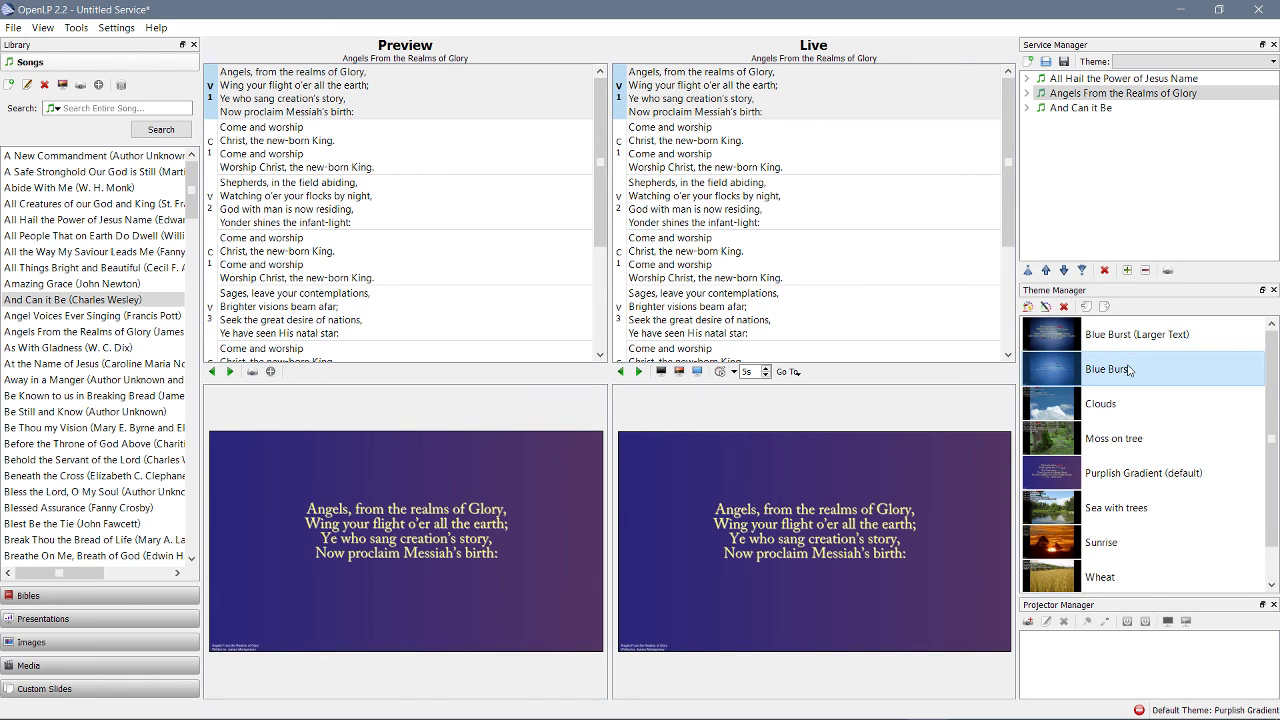
pyautogui.rightClick(1127, 369)
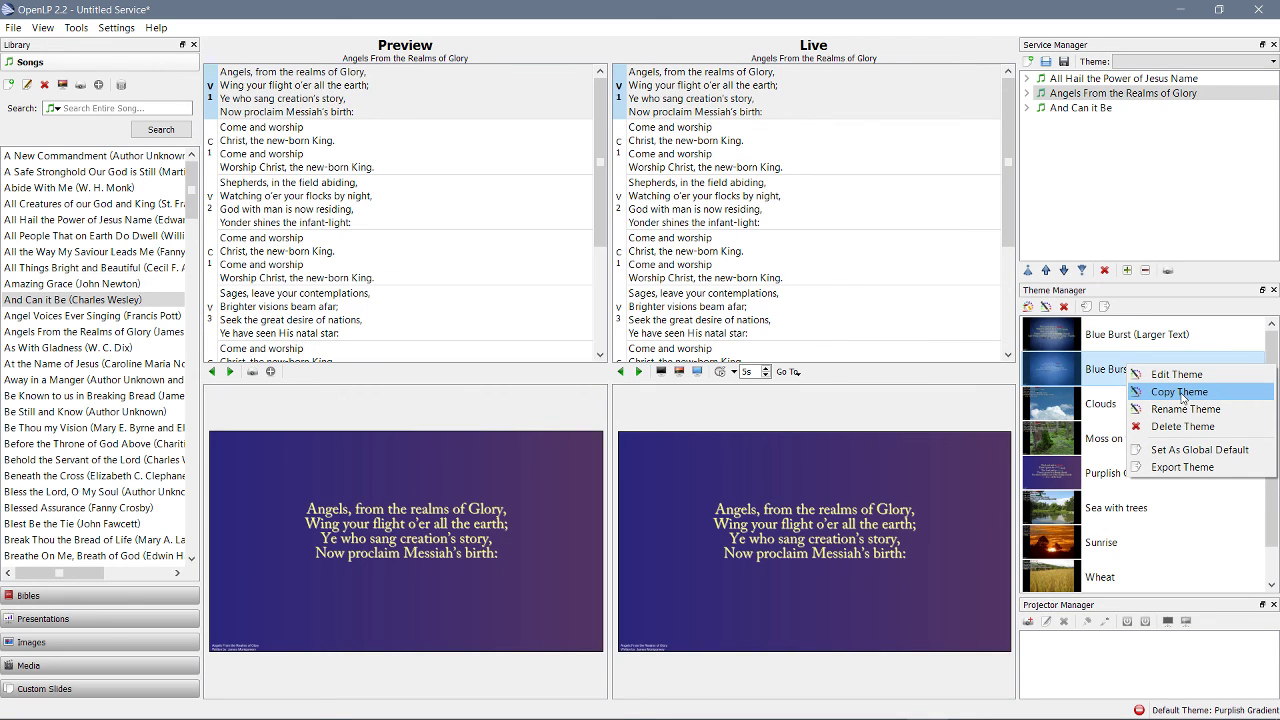
pyautogui.click(1180, 339)
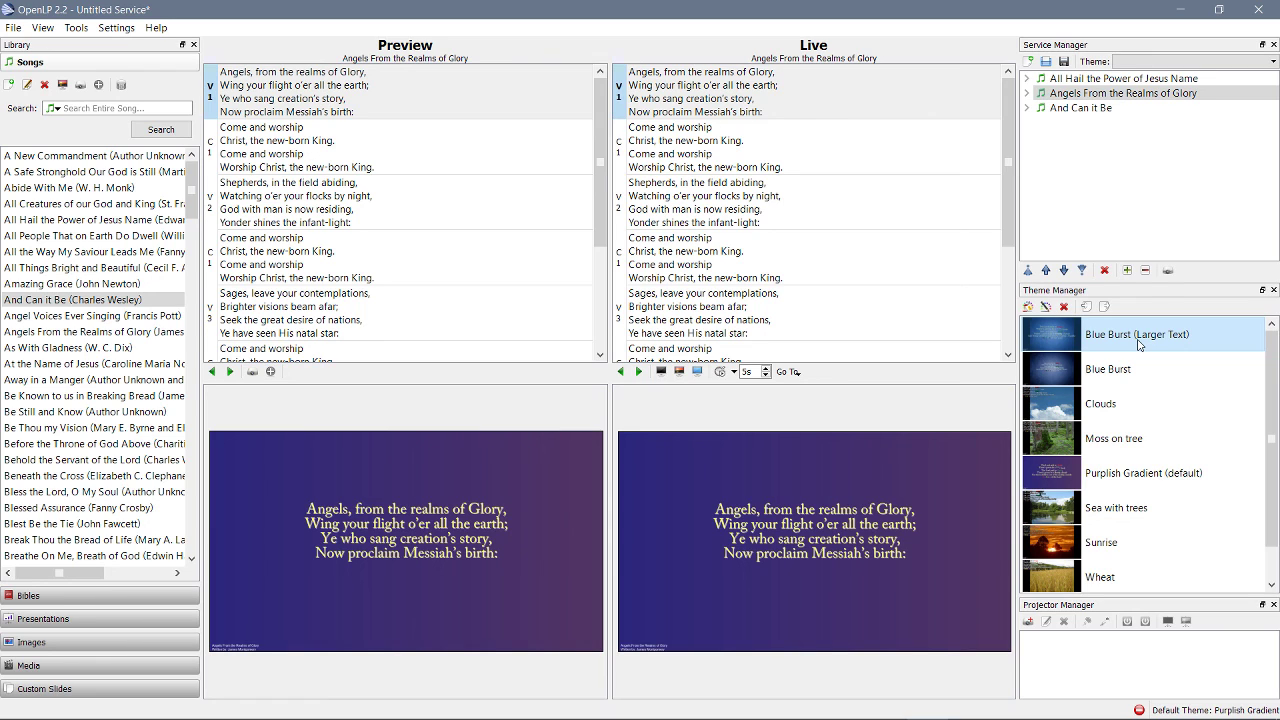
pyautogui.moveTo(1273, 386); pyautogui.dragTo(1274, 418)
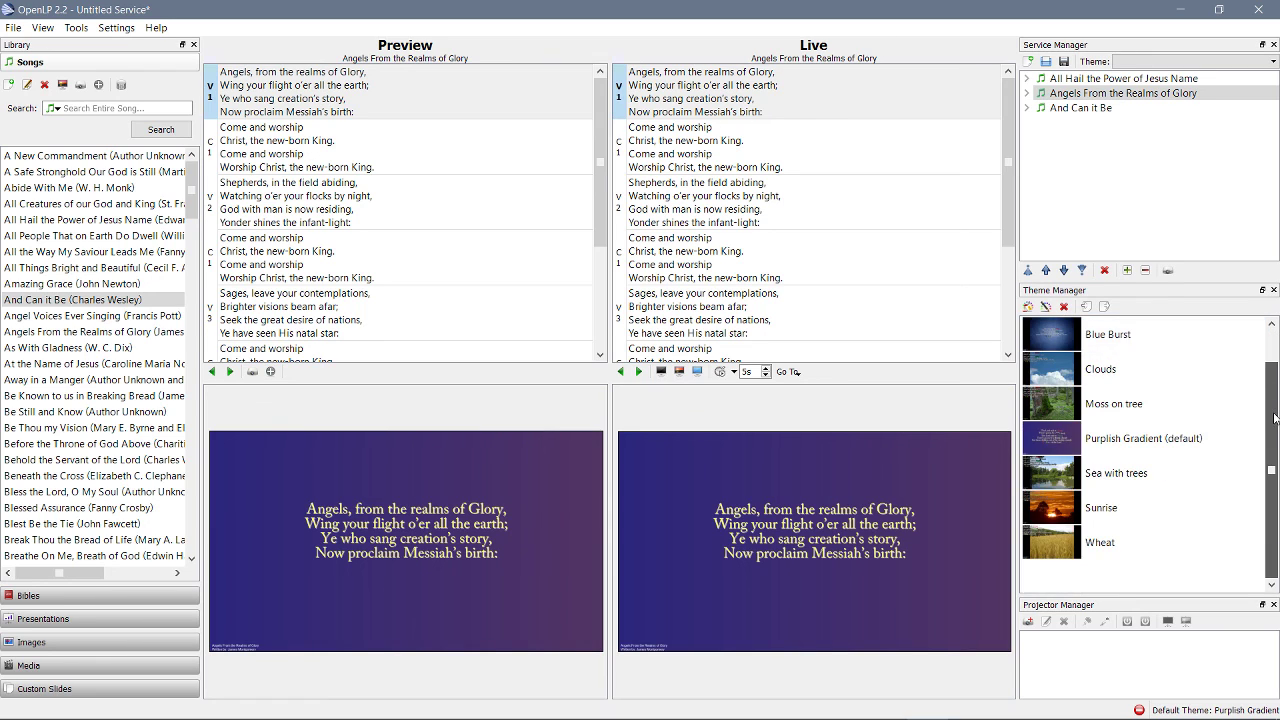
pyautogui.click(1160, 440)
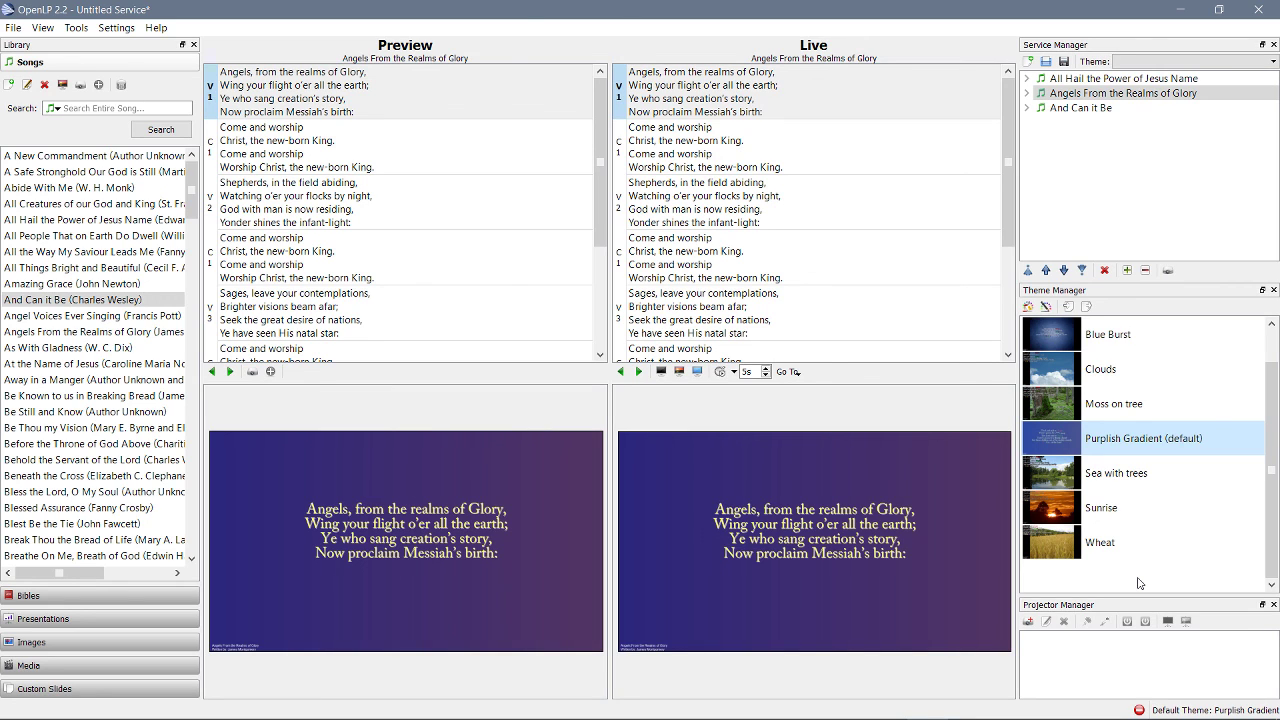
pyautogui.click(1220, 64)
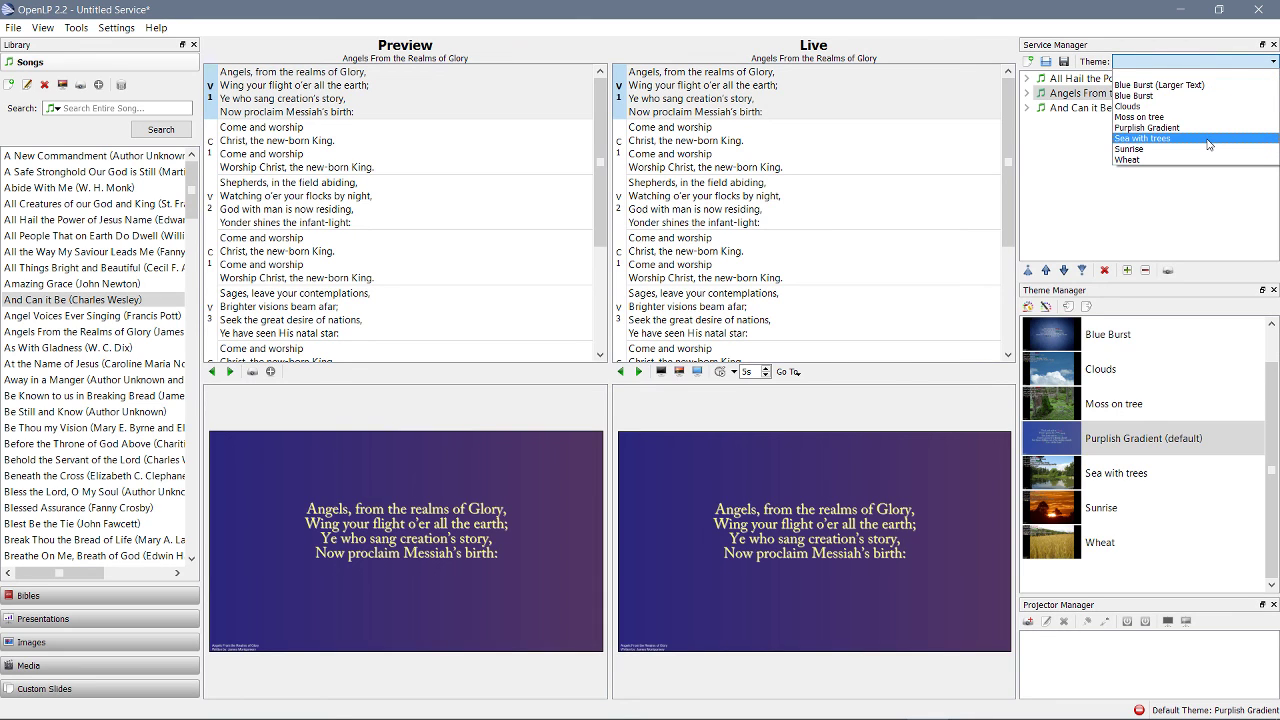
pyautogui.click(1052, 160)
pyautogui.click(1076, 110)
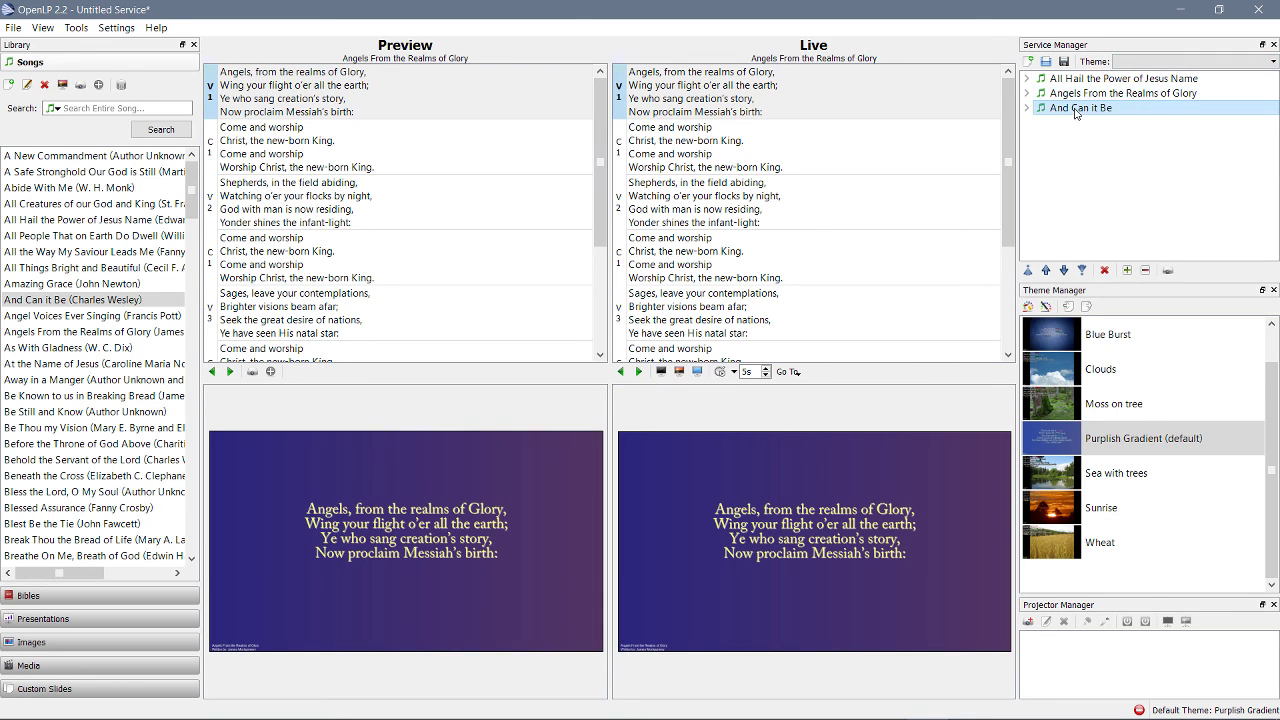
pyautogui.rightClick(1076, 110)
pyautogui.moveTo(1115, 257)
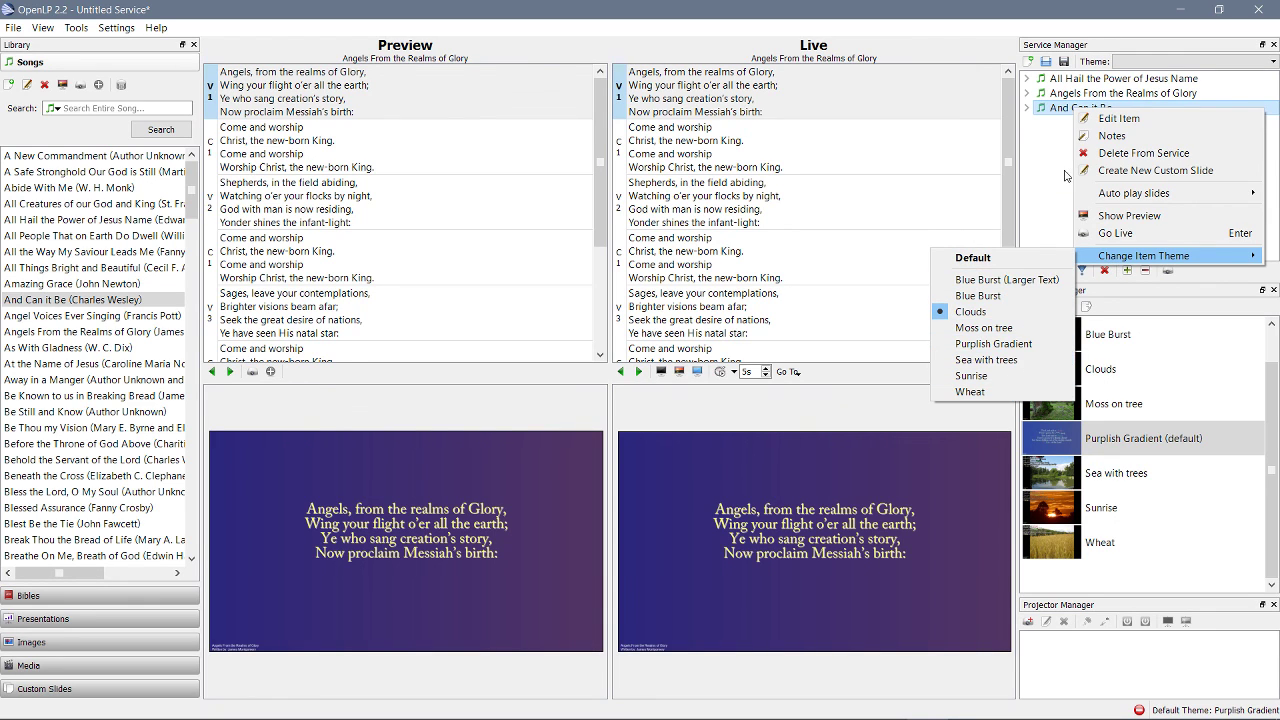
pyautogui.click(1065, 175)
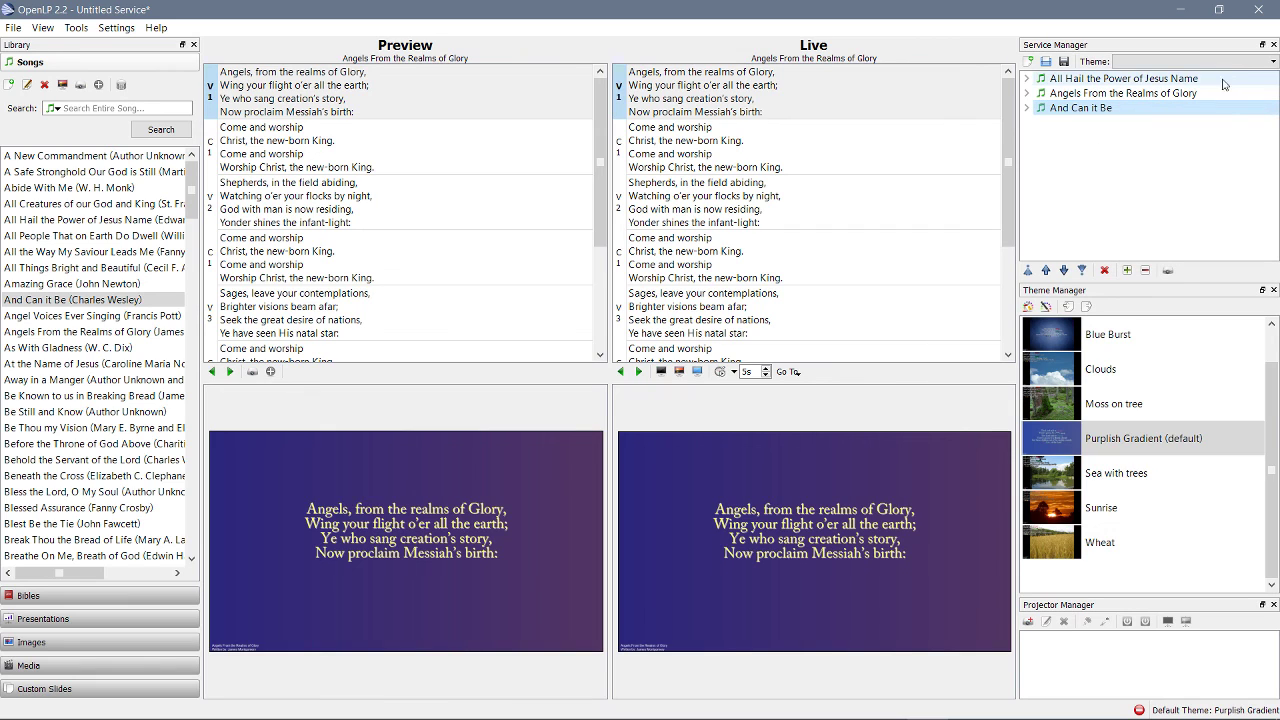